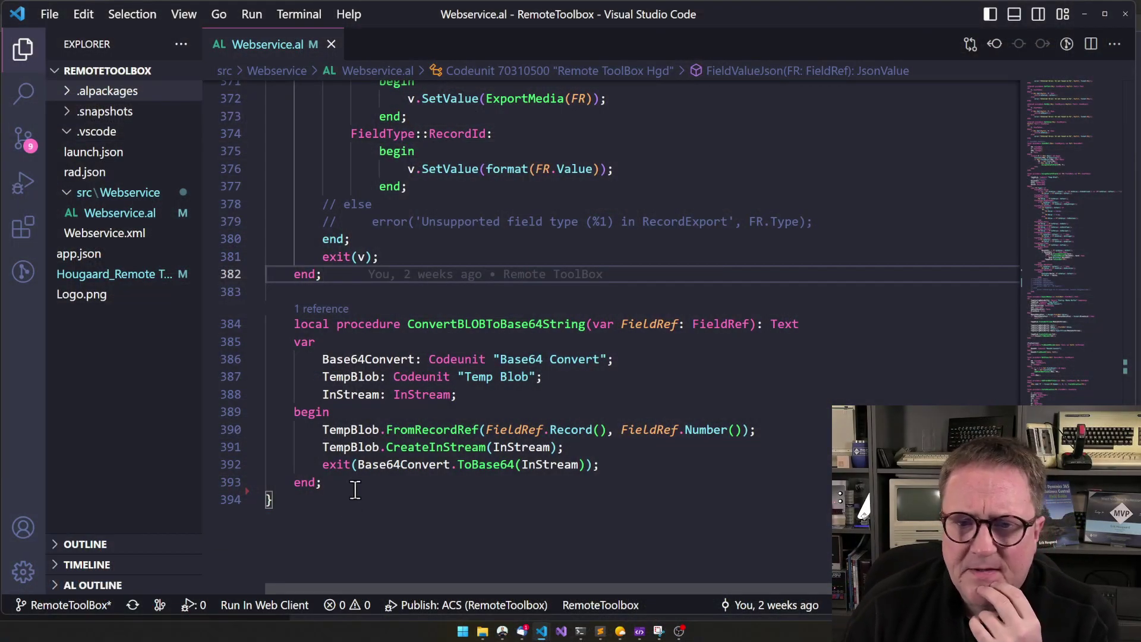
Scroll through the FieldValueJson code in VS Code, then switch to the ChatGPT browser window.
scroll(437, 394, "up", 20)
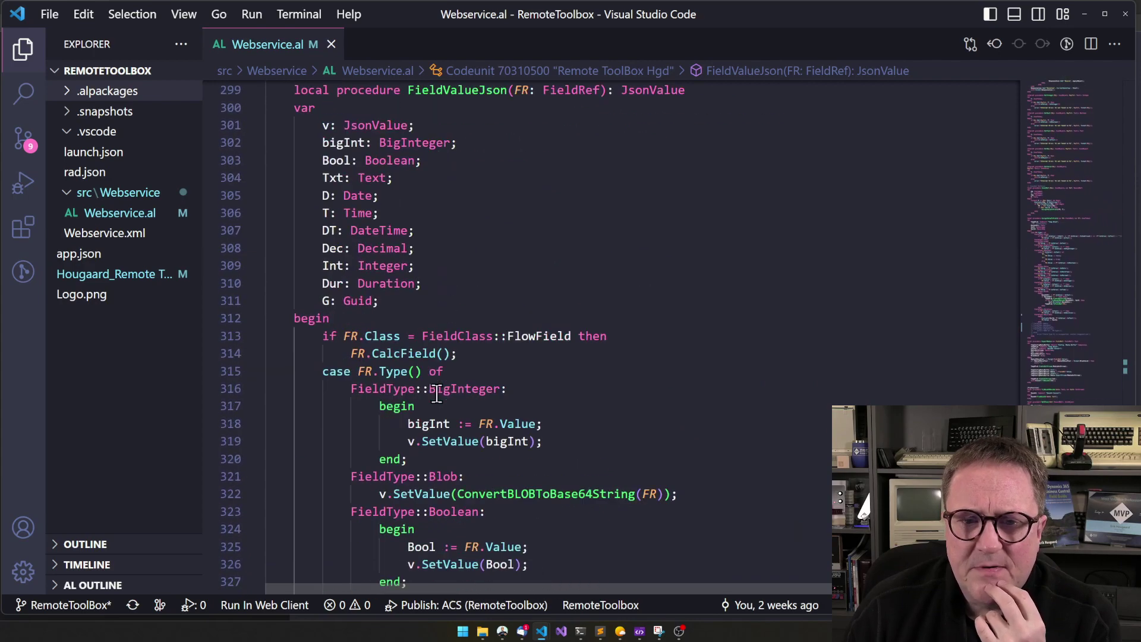
scroll(437, 394, "down", 12)
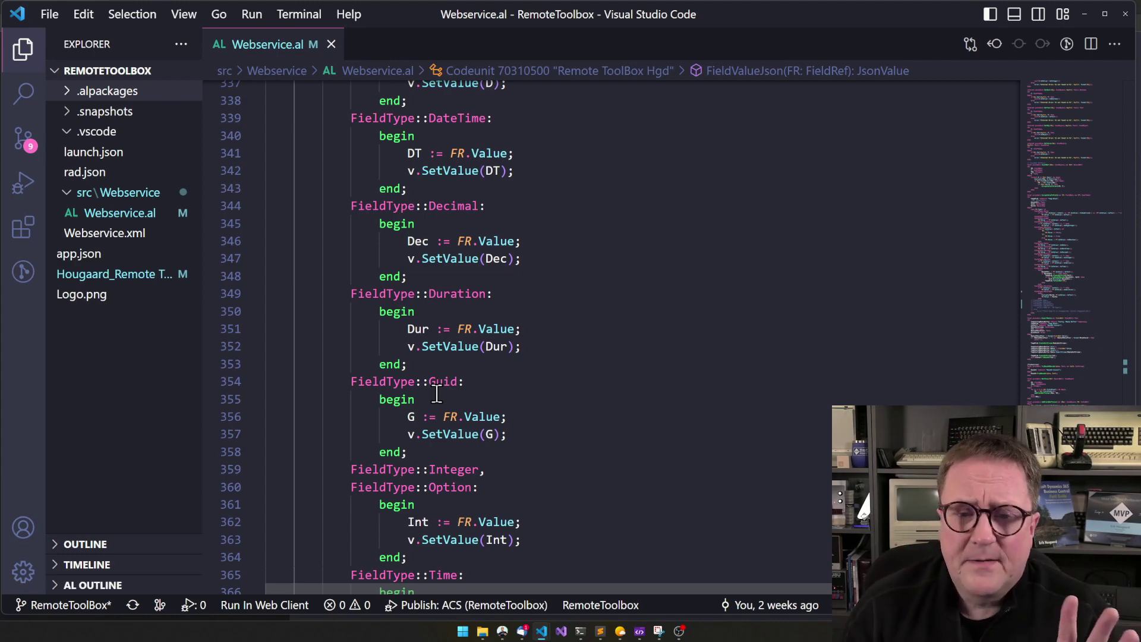
scroll(446, 347, "down", 15)
scroll(446, 348, "up", 6)
scroll(446, 348, "down", 2)
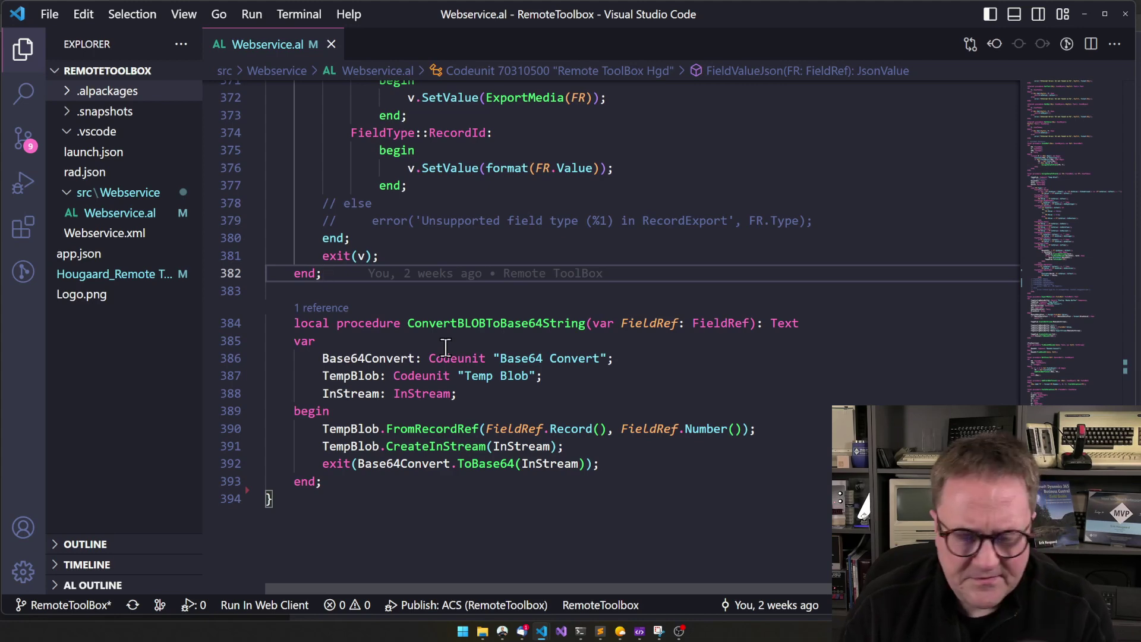
key("alt+Tab")
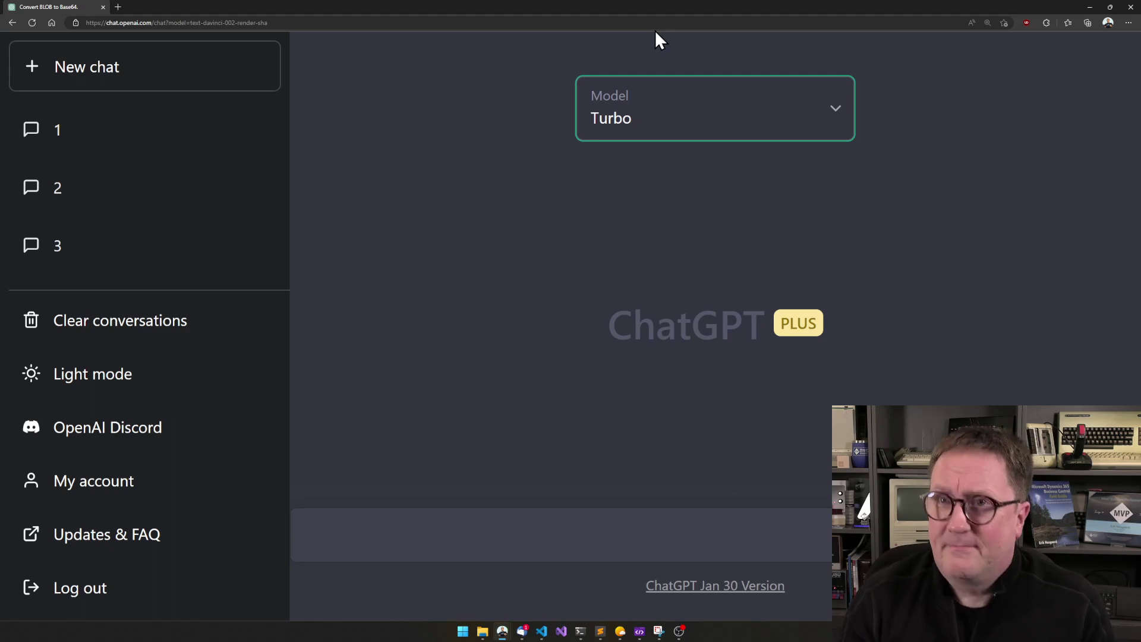
Select the ConvertBLOBToBase64String procedure (lines 384–394) in Webservice.al and return to ChatGPT.
key("alt+Tab")
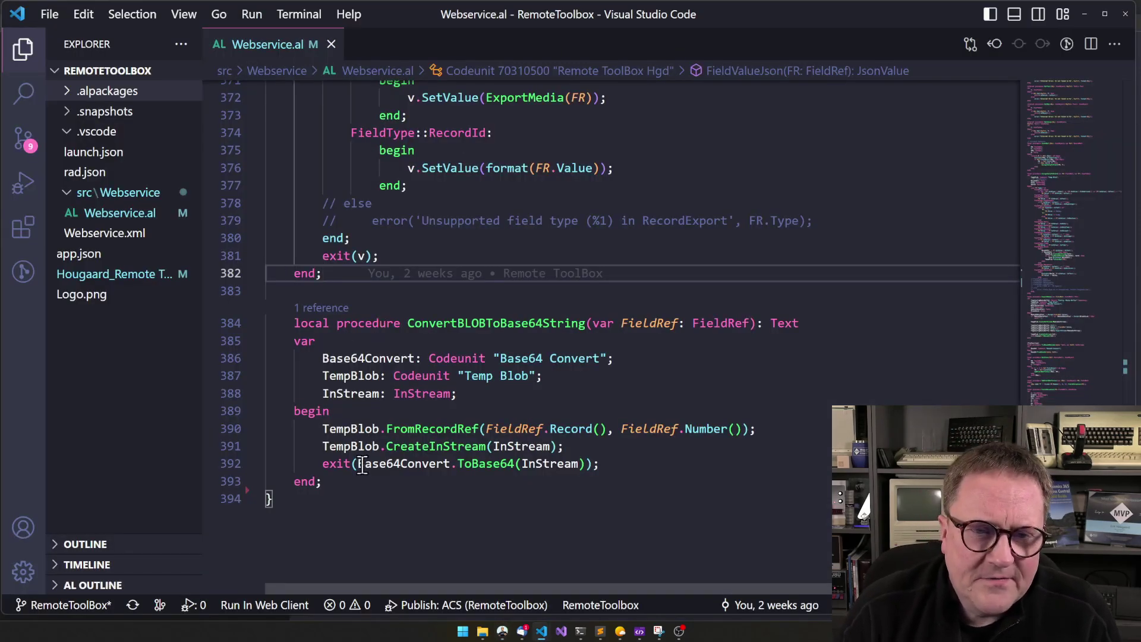
scroll(364, 467, "down", 2)
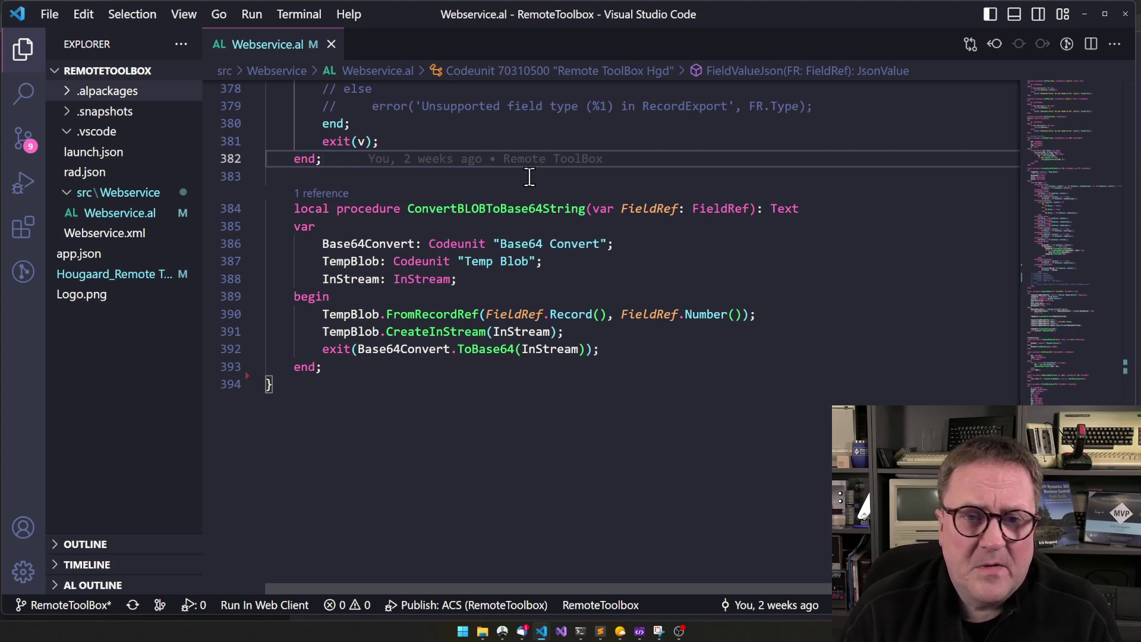
left_click_drag(293, 209, 358, 370)
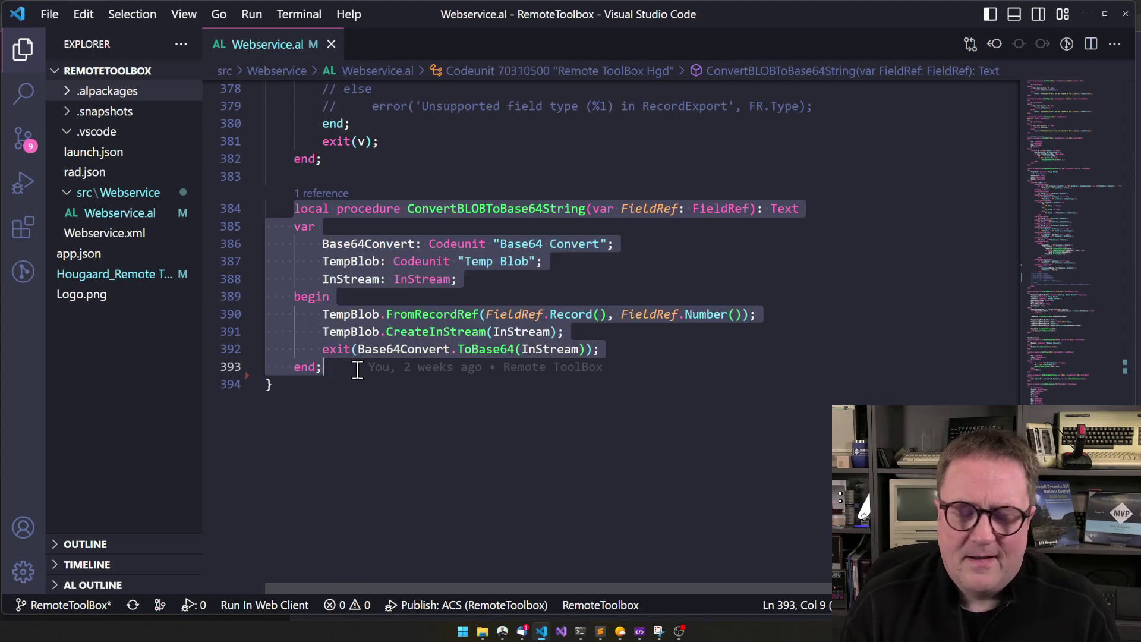
key("alt+Tab")
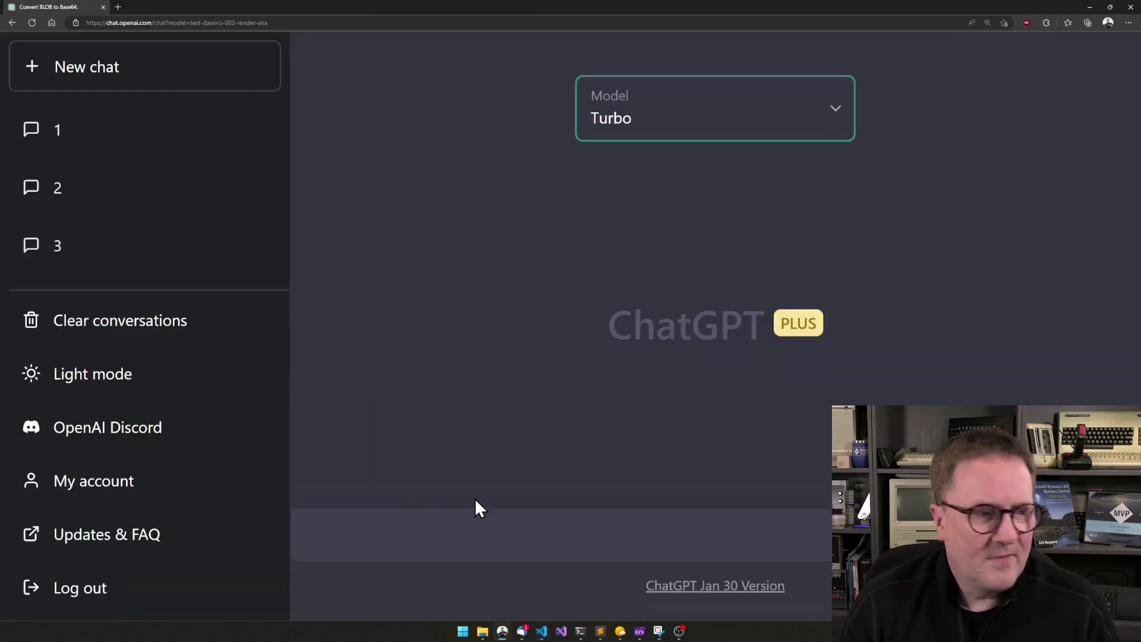
Send 'Please write documentation for this AL function:' with the ConvertBLOBToBase64String code pasted below.
left_click(516, 540)
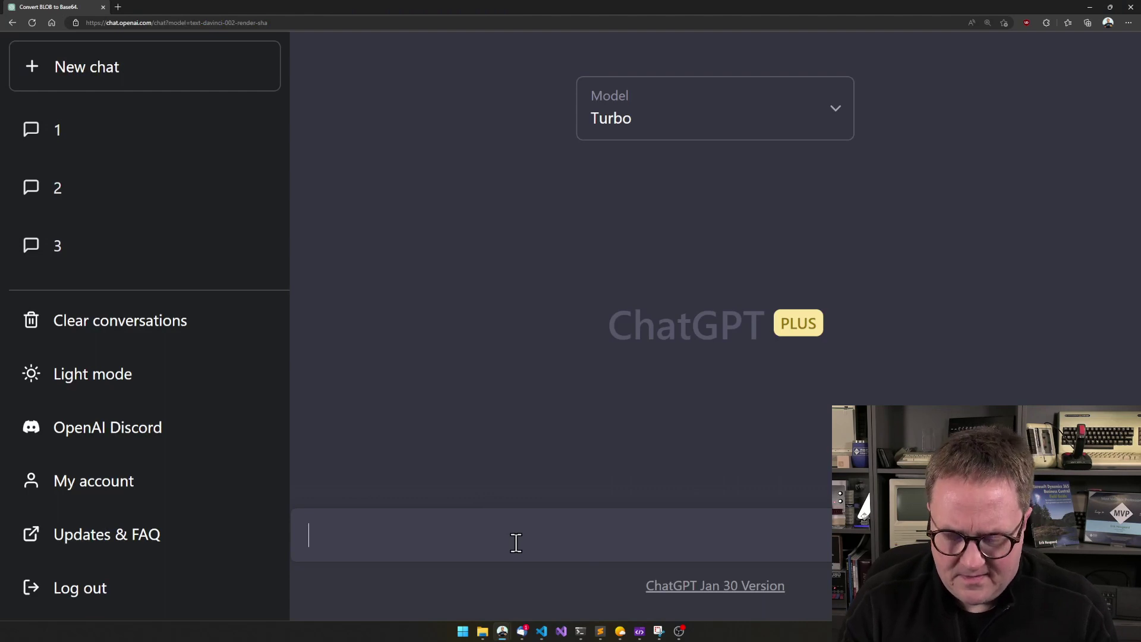
type("Please write")
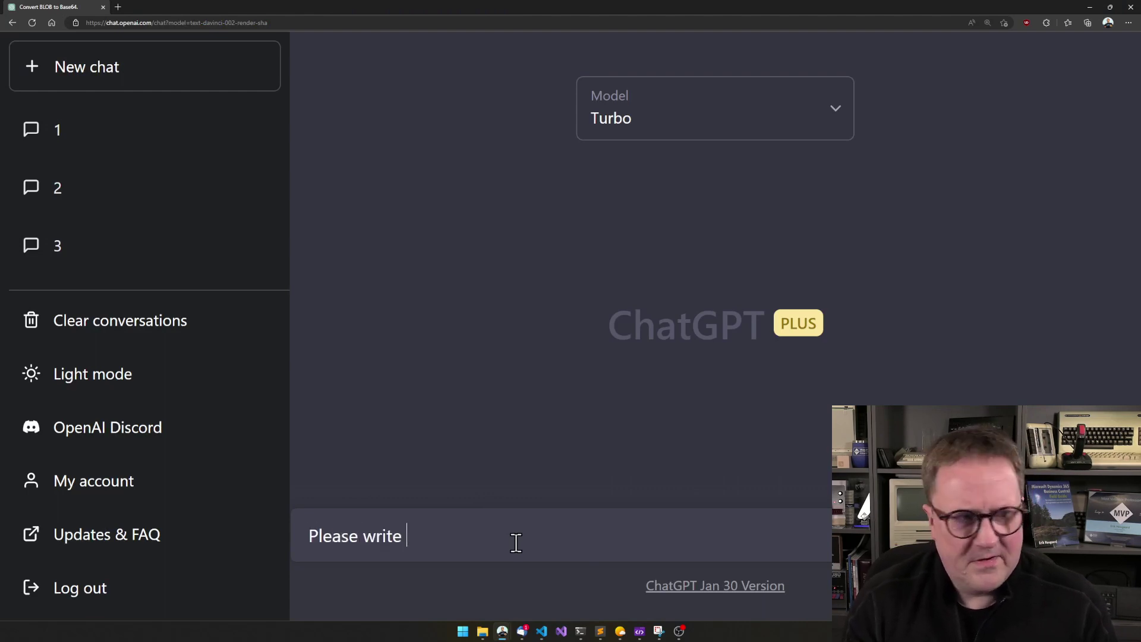
type(" documentation for")
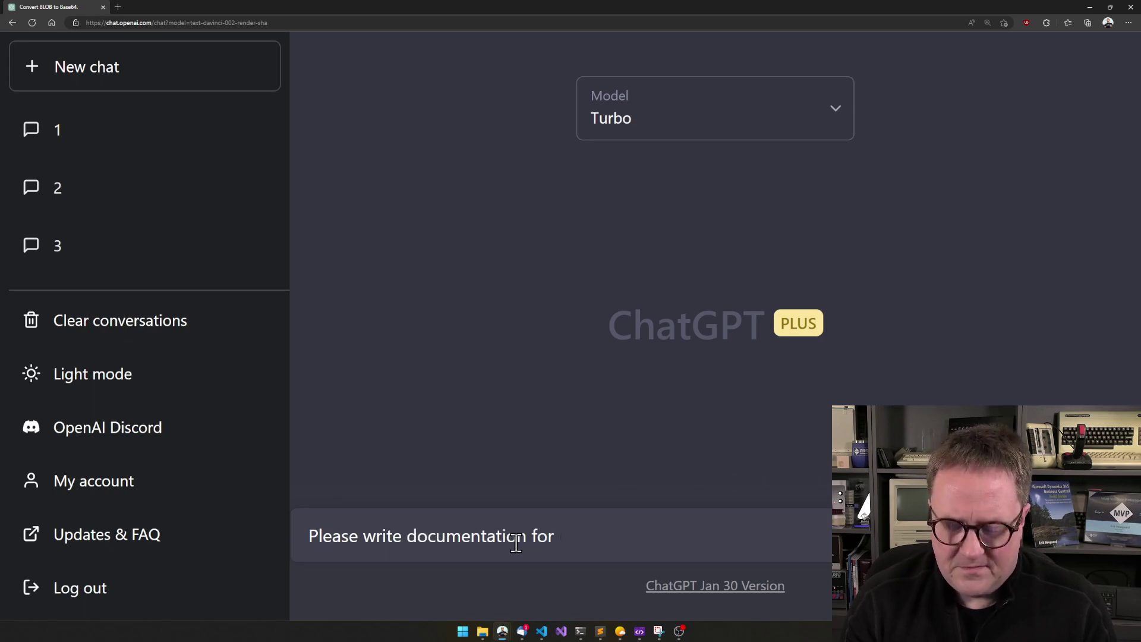
type(" this AL func")
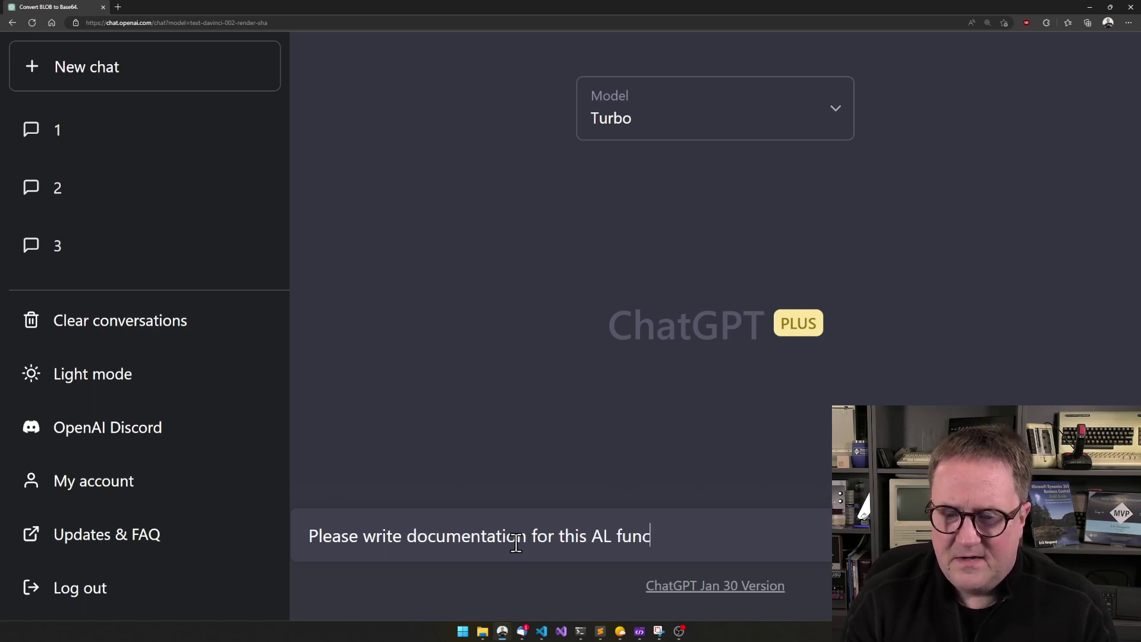
type("tion:")
key("shift+Return")
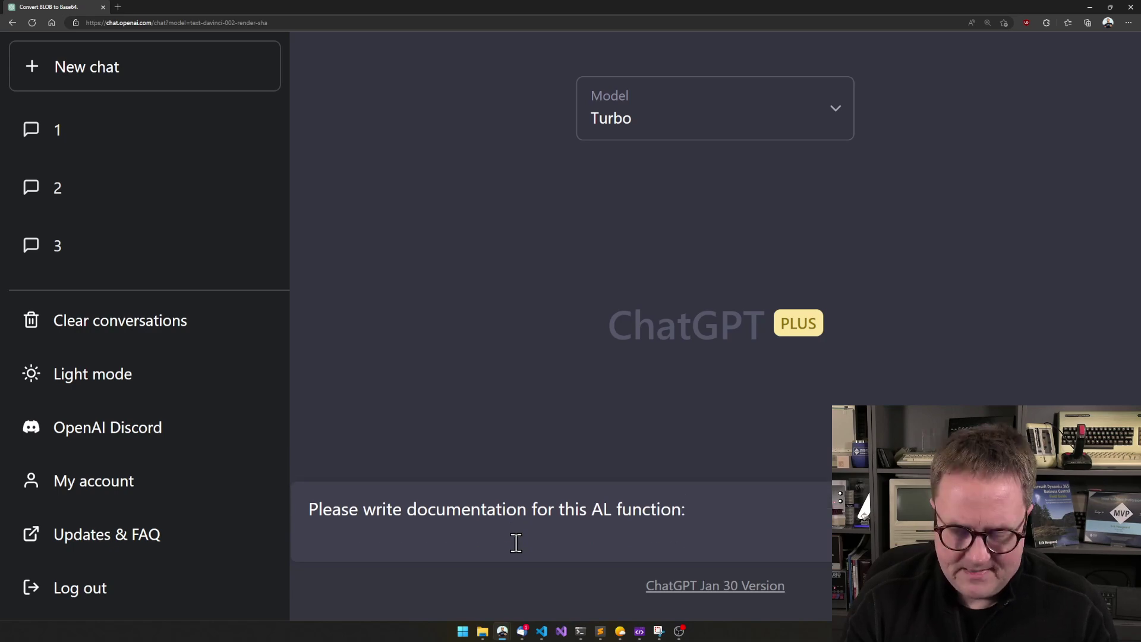
key("ctrl+v")
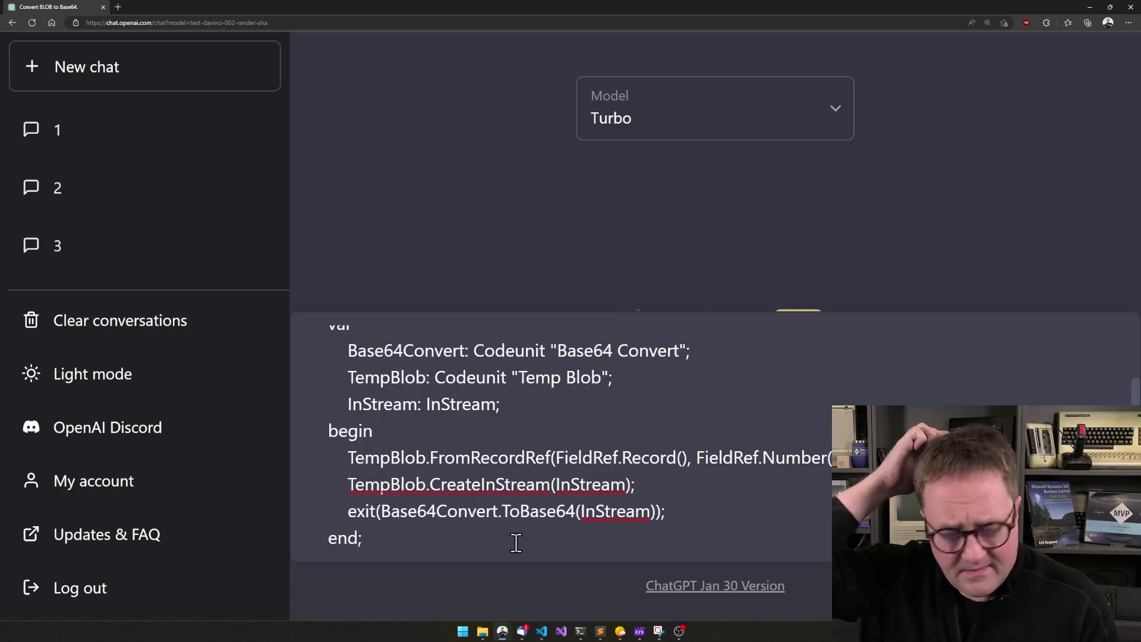
key("Return")
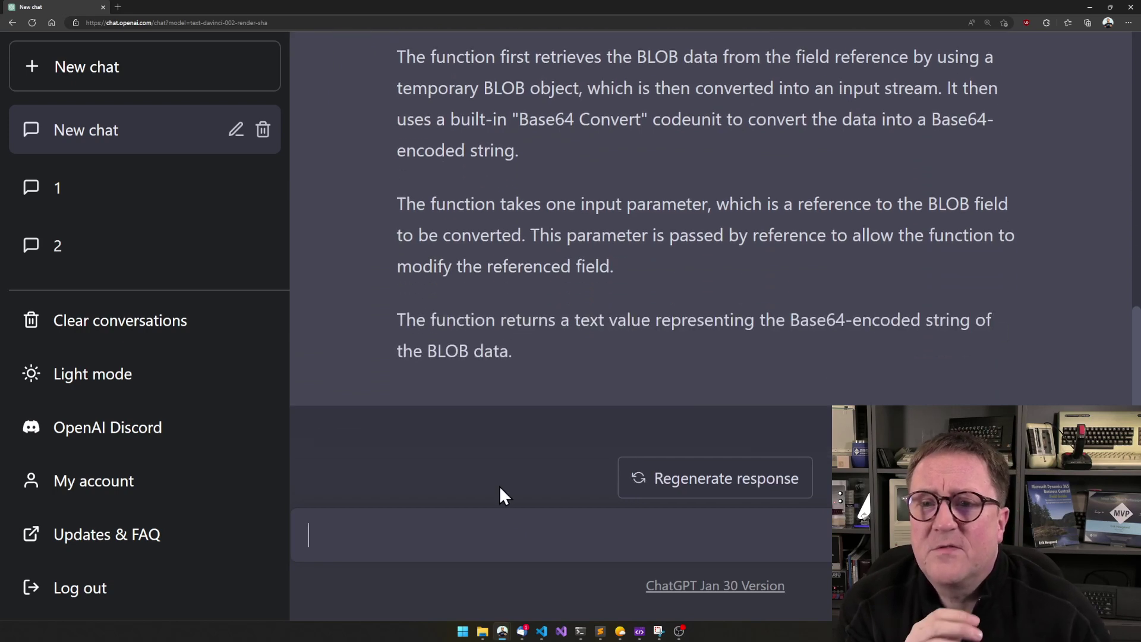
Read through ChatGPT's documentation reply for the BLOB-to-Base64 procedure.
scroll(487, 286, "up", 3)
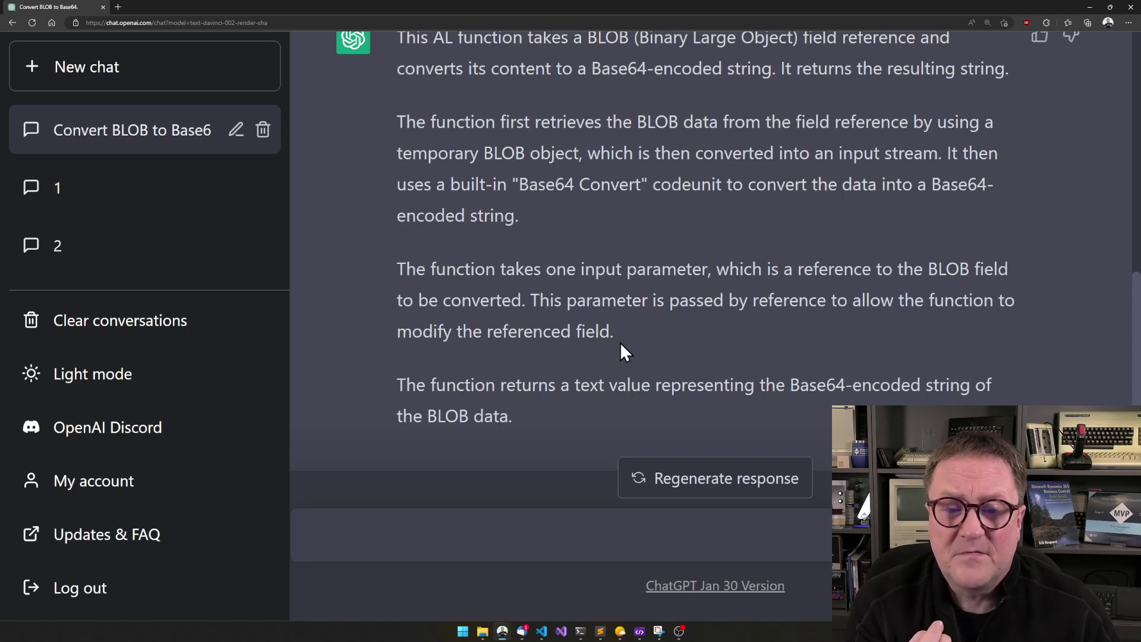
scroll(620, 342, "down", 1)
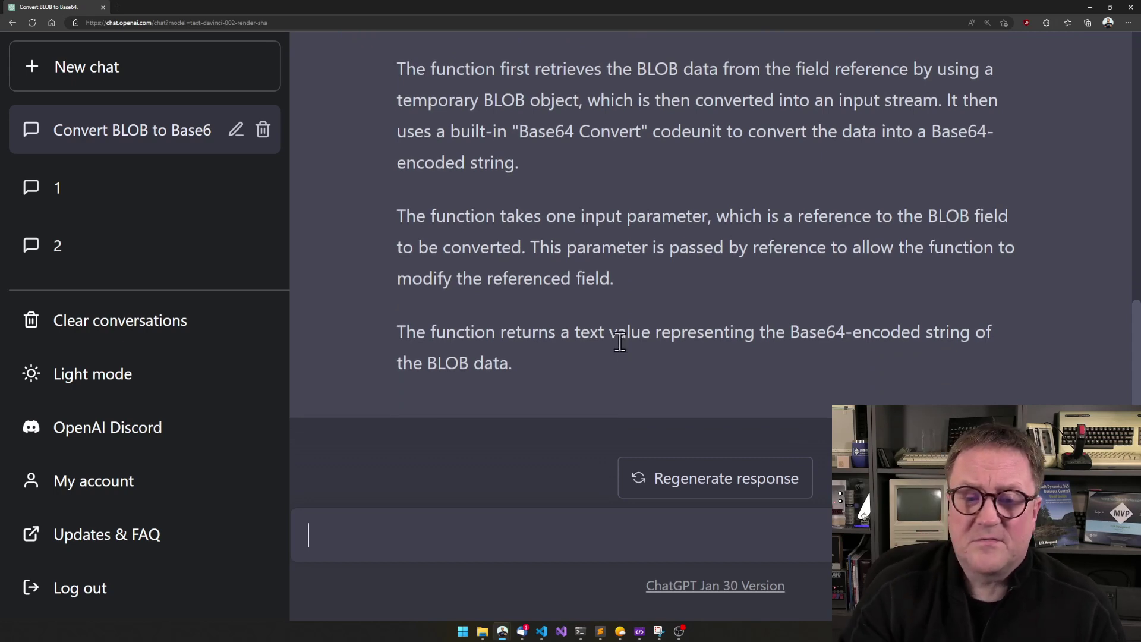
scroll(619, 341, "up", 15)
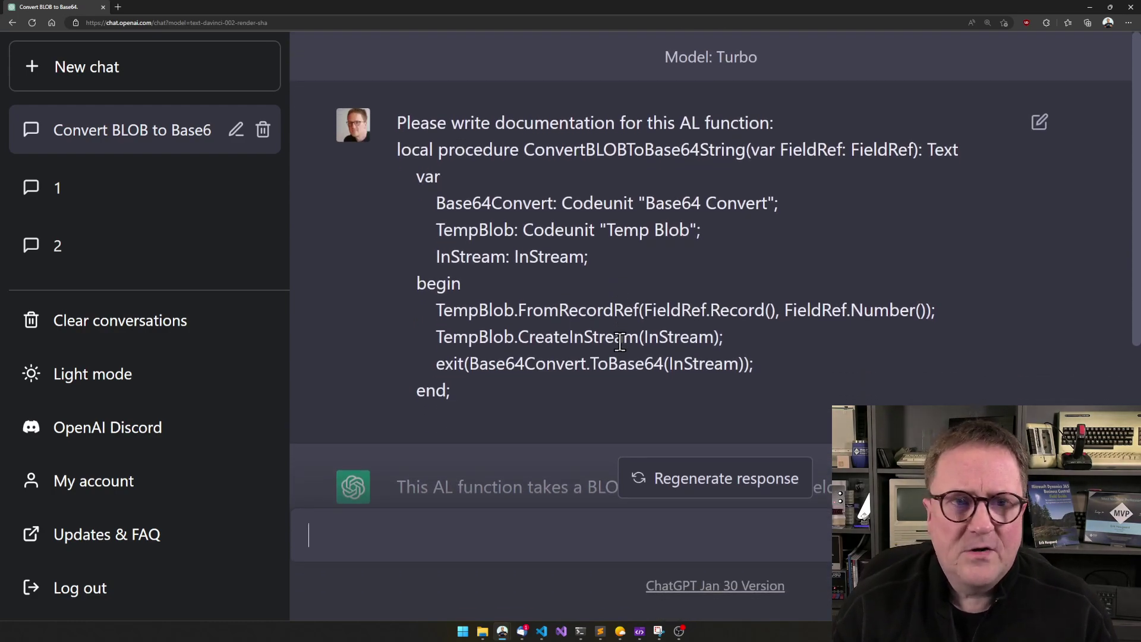
scroll(620, 341, "down", 15)
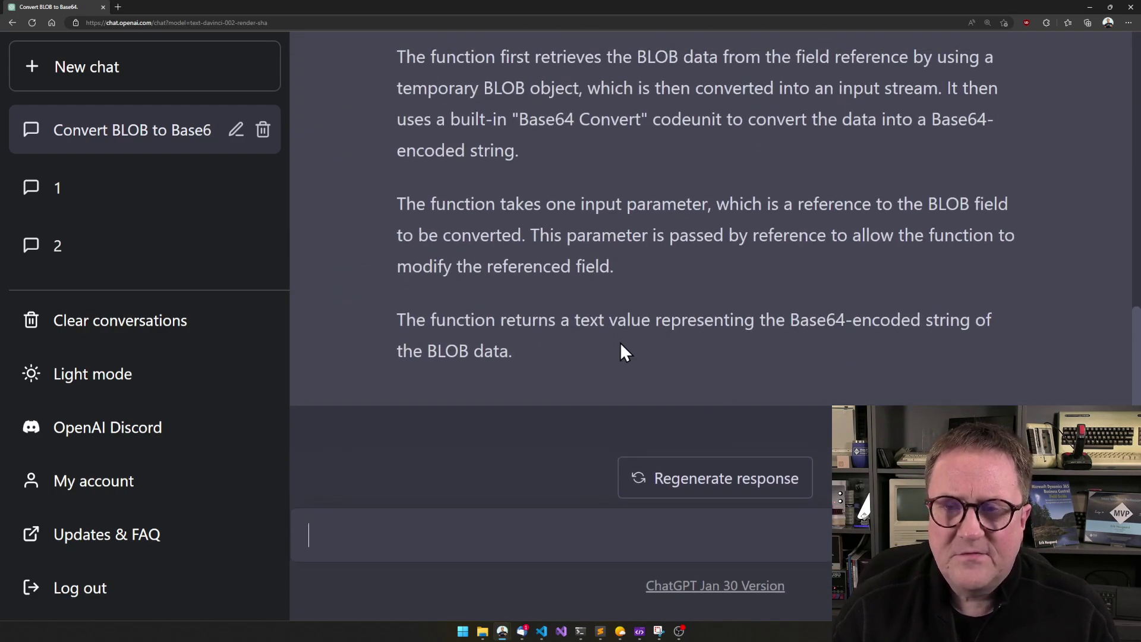
scroll(619, 352, "up", 15)
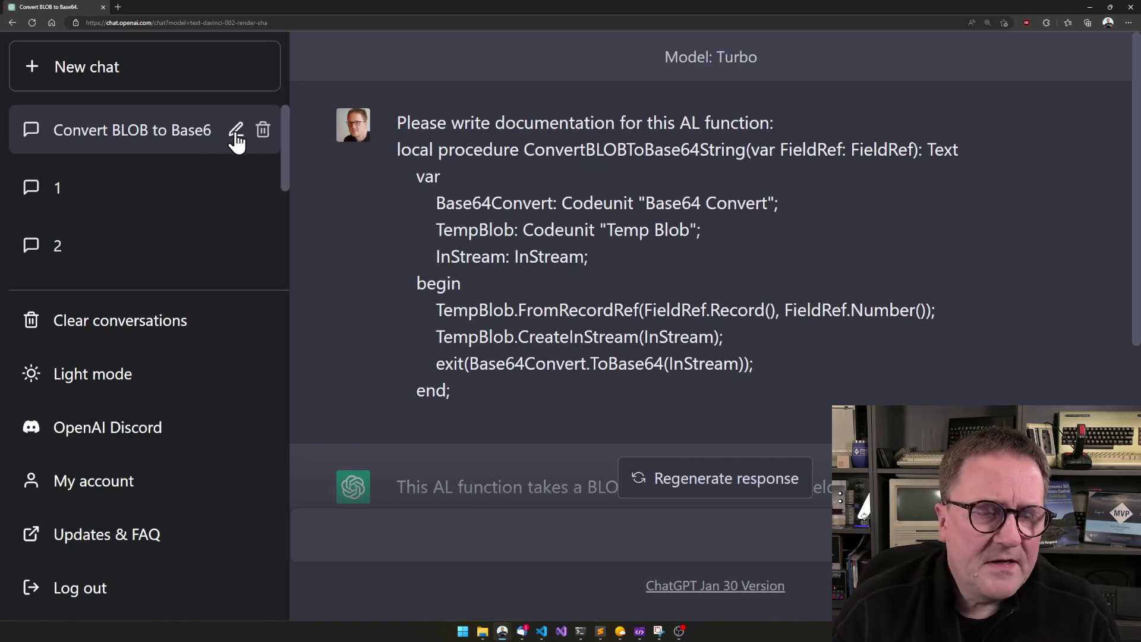
Start a new chat using the Default model.
left_click(151, 67)
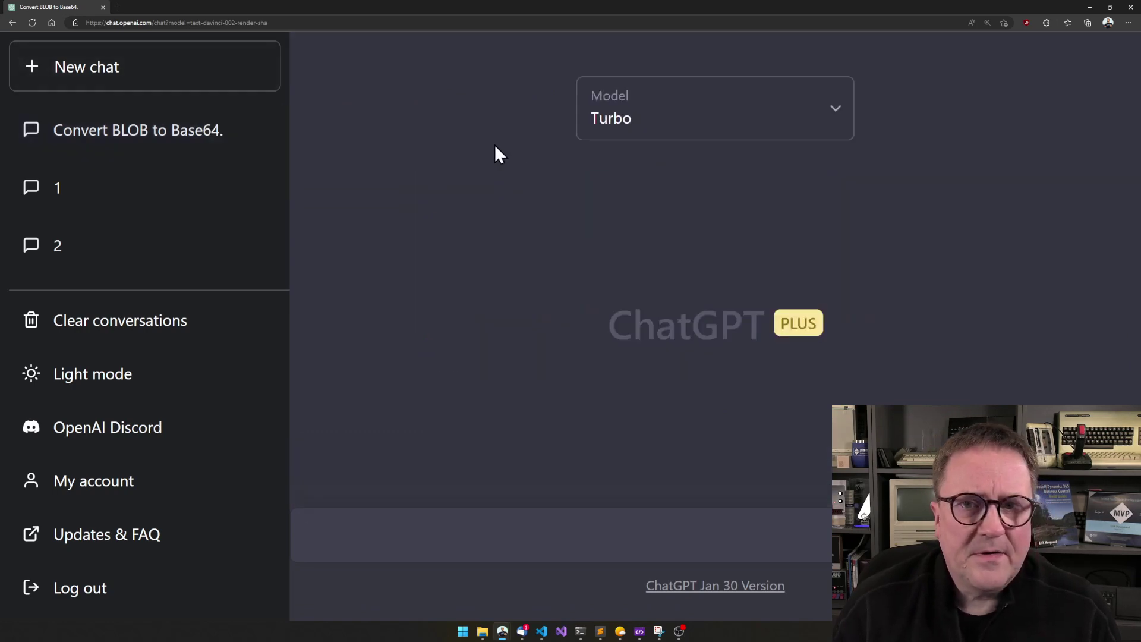
left_click(648, 108)
left_click(555, 195)
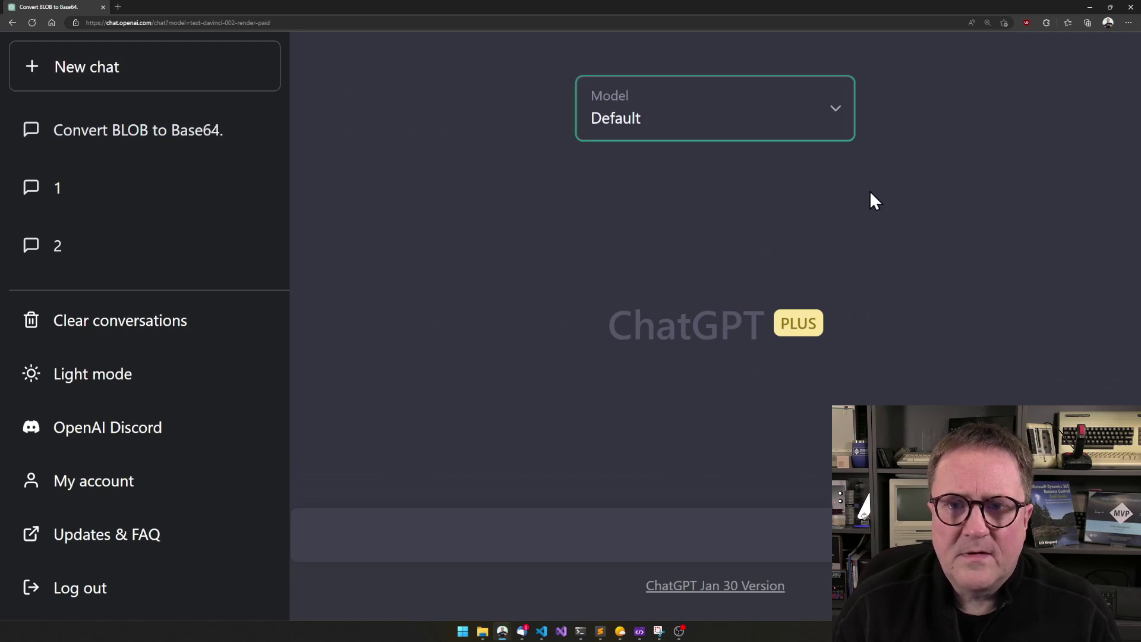
Send 'Write documentation for thies AL function:' with the AL procedure pasted below.
left_click(559, 541)
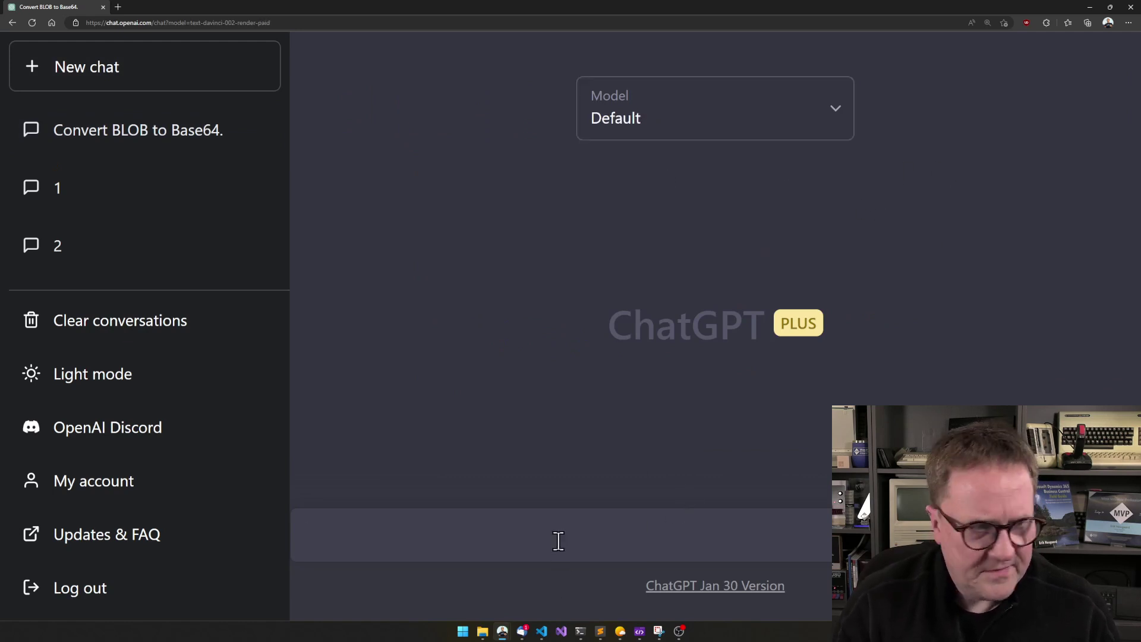
type("Plae")
key("BackSpace")
key("BackSpace")
key("BackSpace")
key("BackSpace")
type("Write docum")
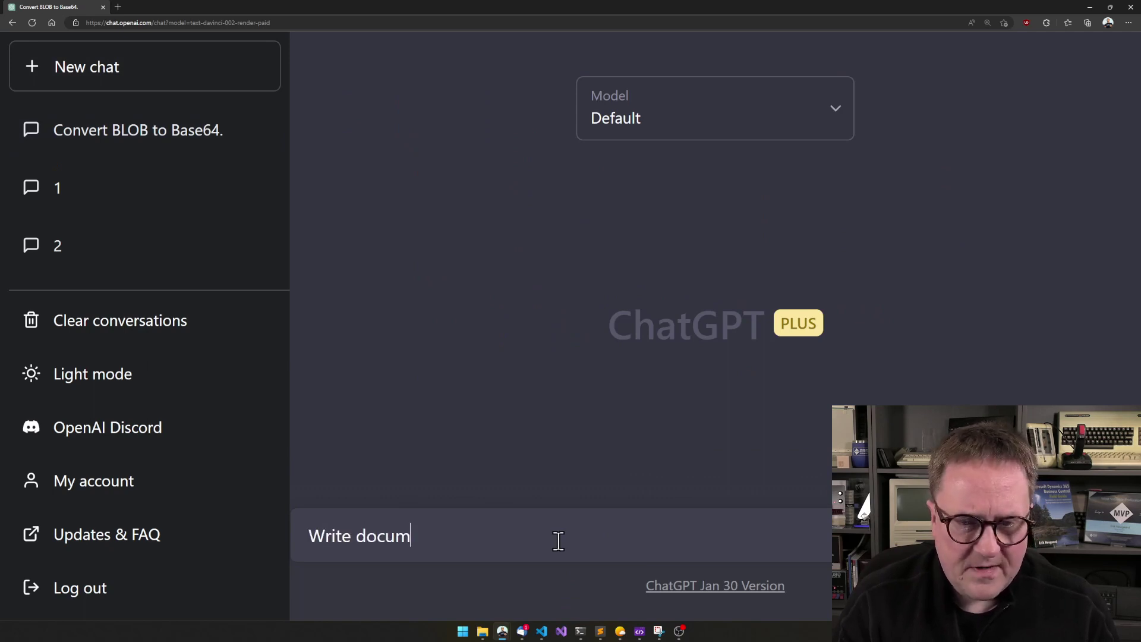
type("entation for t")
type("hie")
type("s AL function")
type(":")
key("shift+Return")
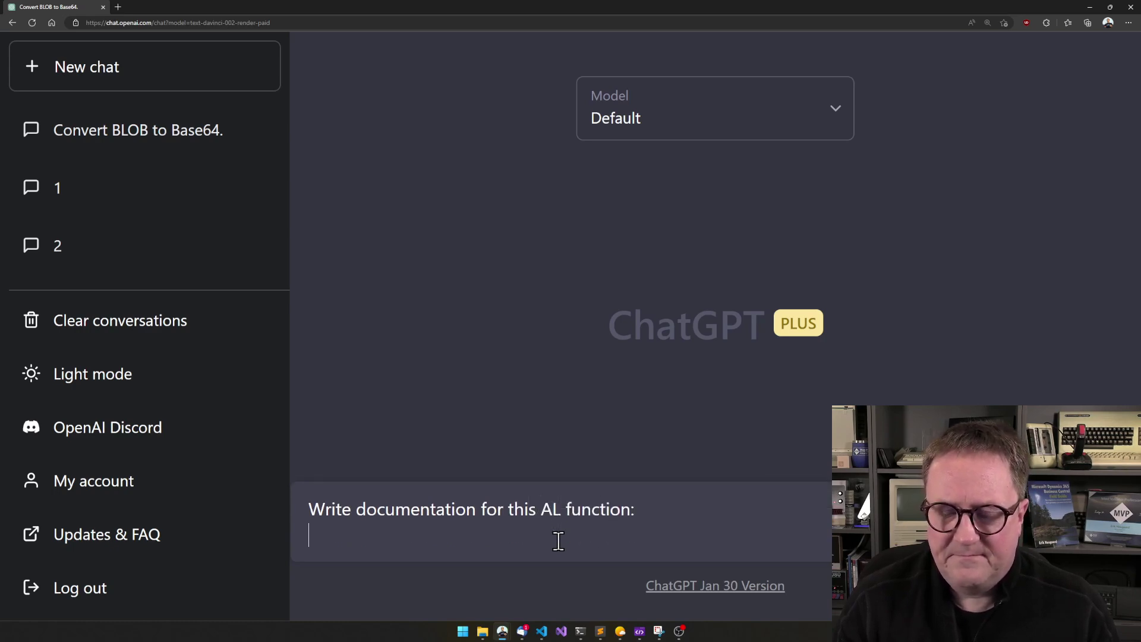
key("ctrl+v")
key("Return")
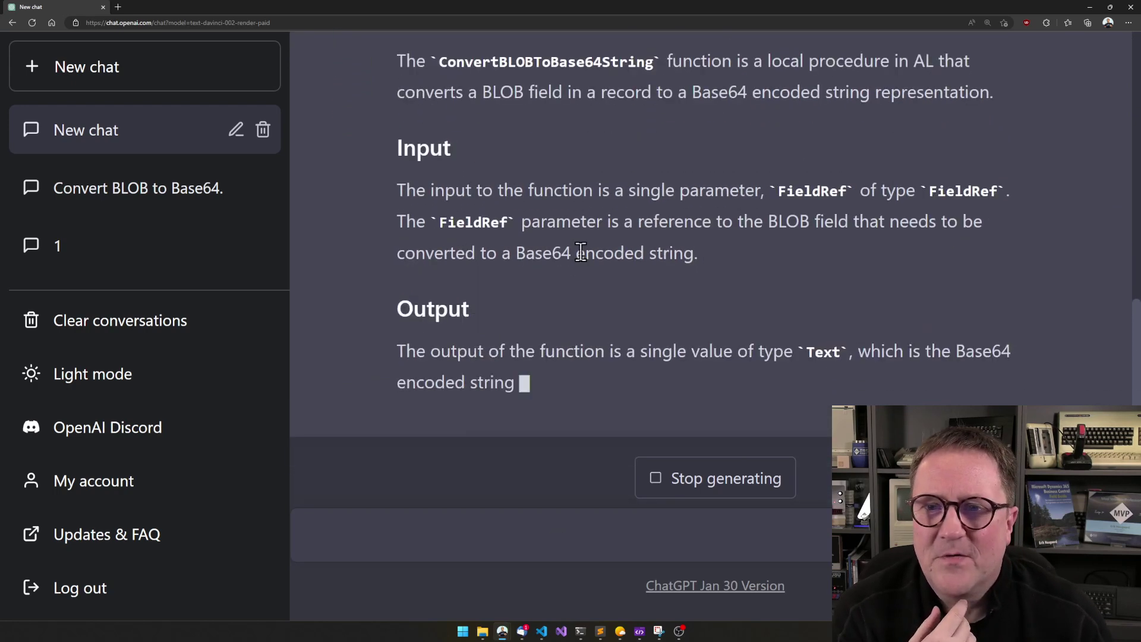
scroll(602, 284, "up", 3)
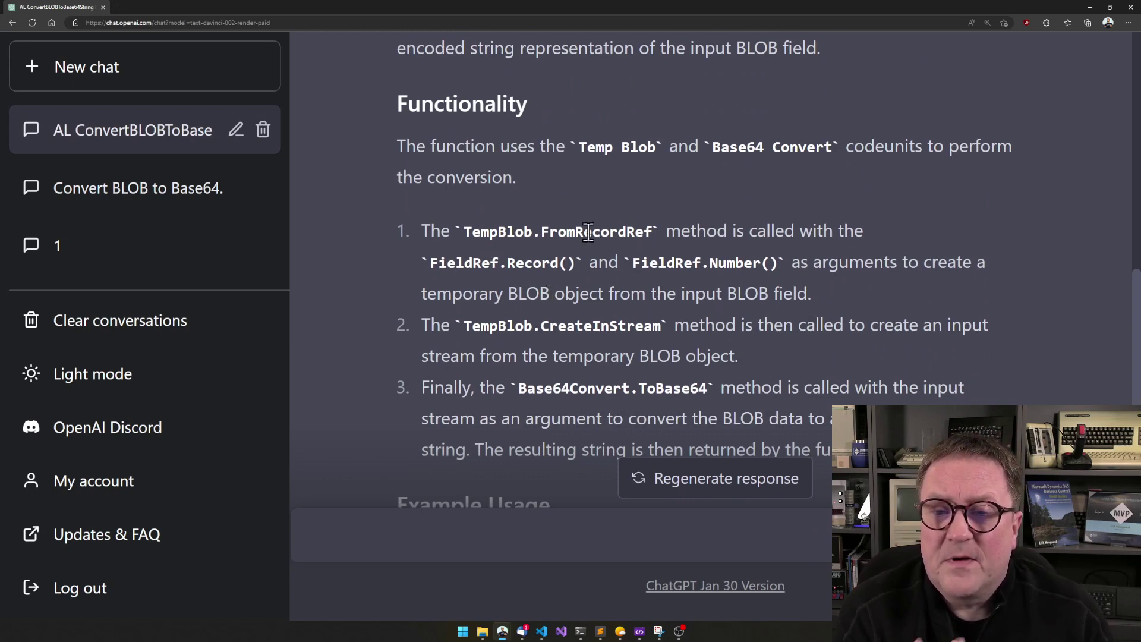
scroll(623, 231, "down", 1)
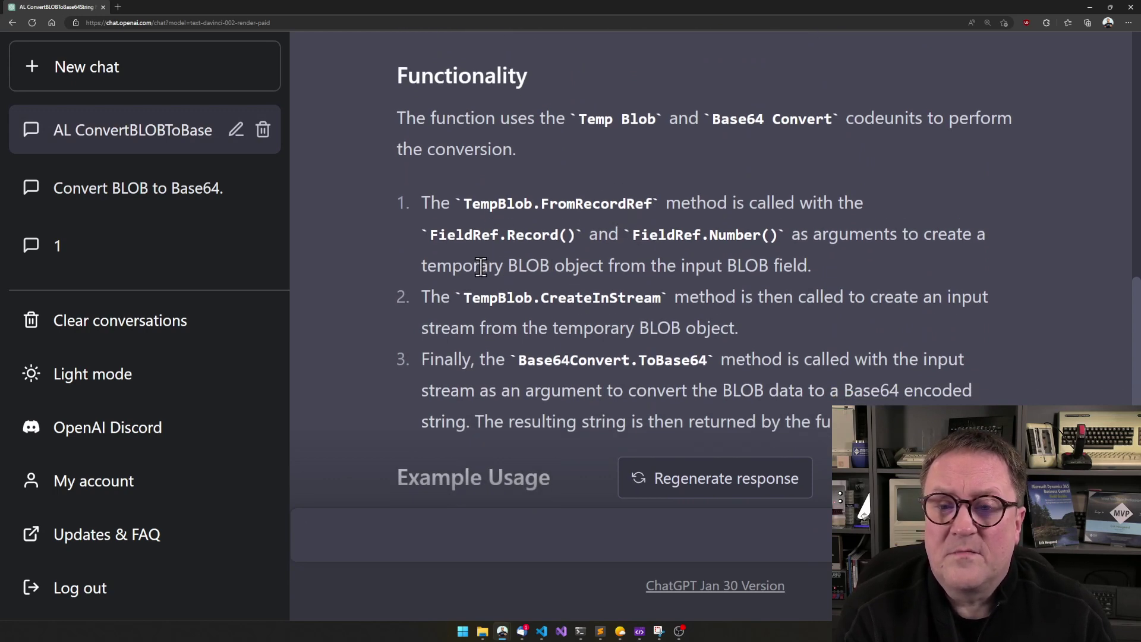
scroll(719, 228, "down", 1)
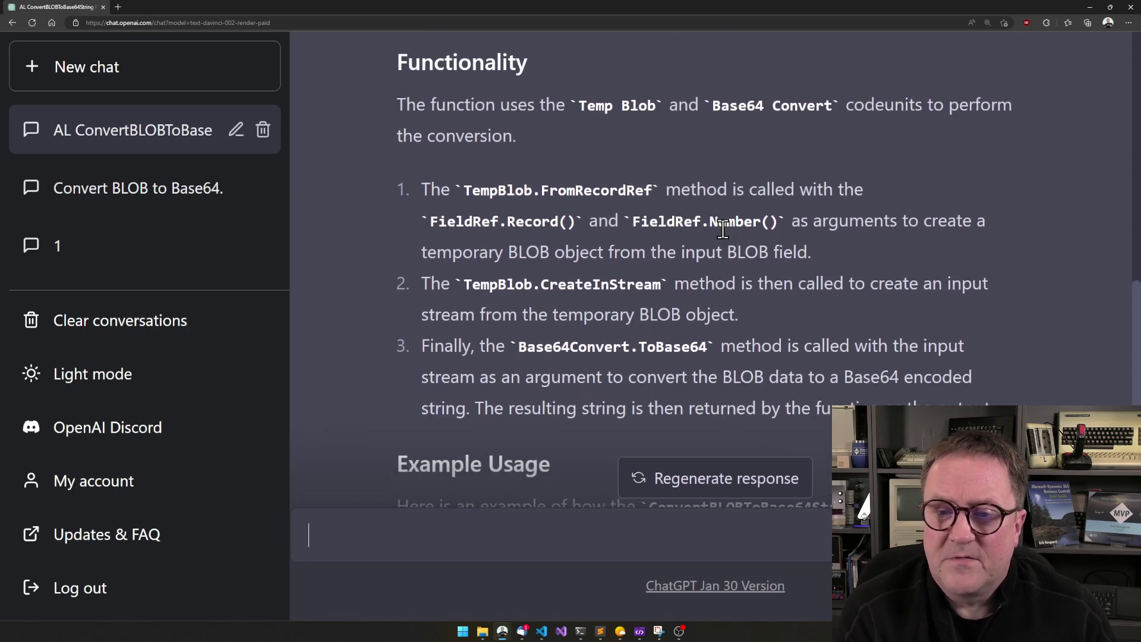
scroll(721, 342, "down", 3)
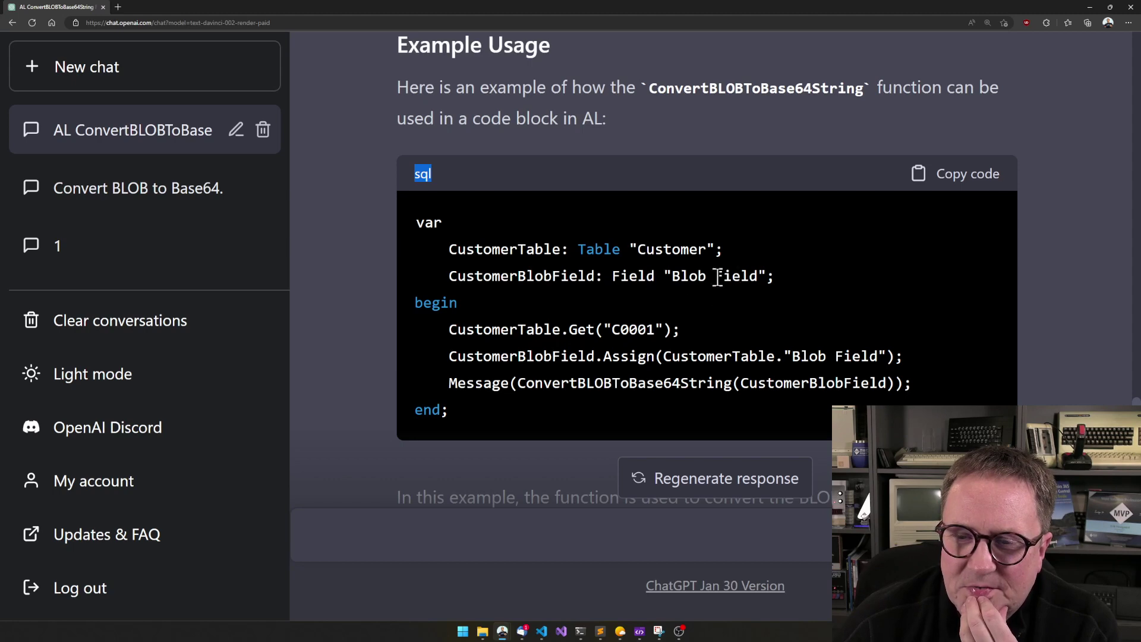
Examine the reply's example code, highlighting the Message call and the CustomerTable-to-Assign lines.
scroll(619, 348, "down", 2)
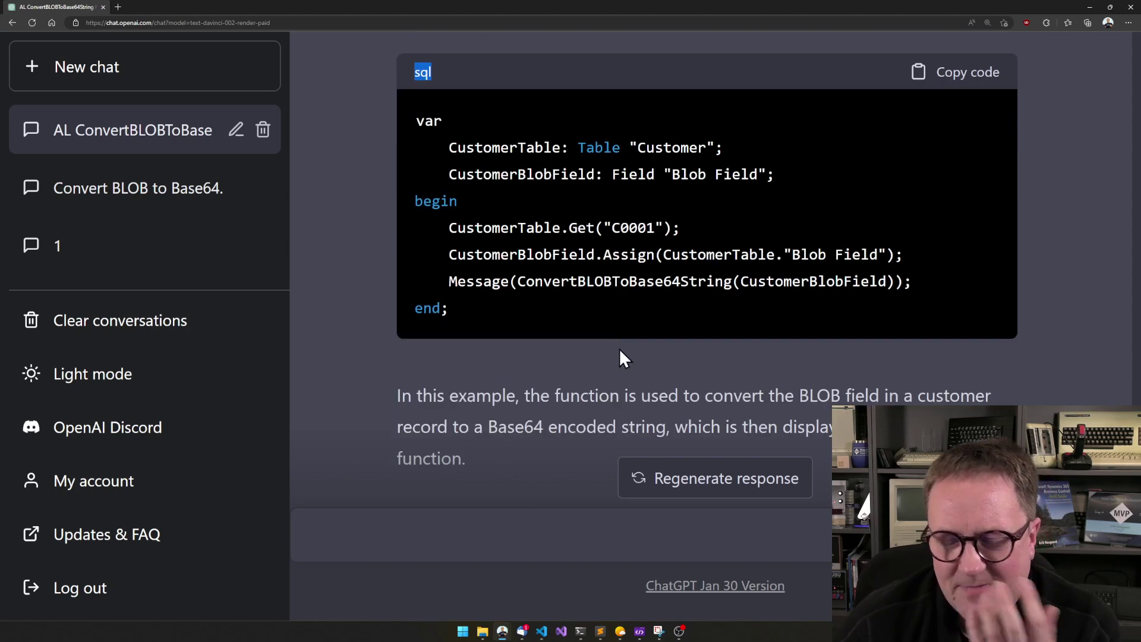
scroll(620, 349, "up", 2)
scroll(620, 348, "down", 2)
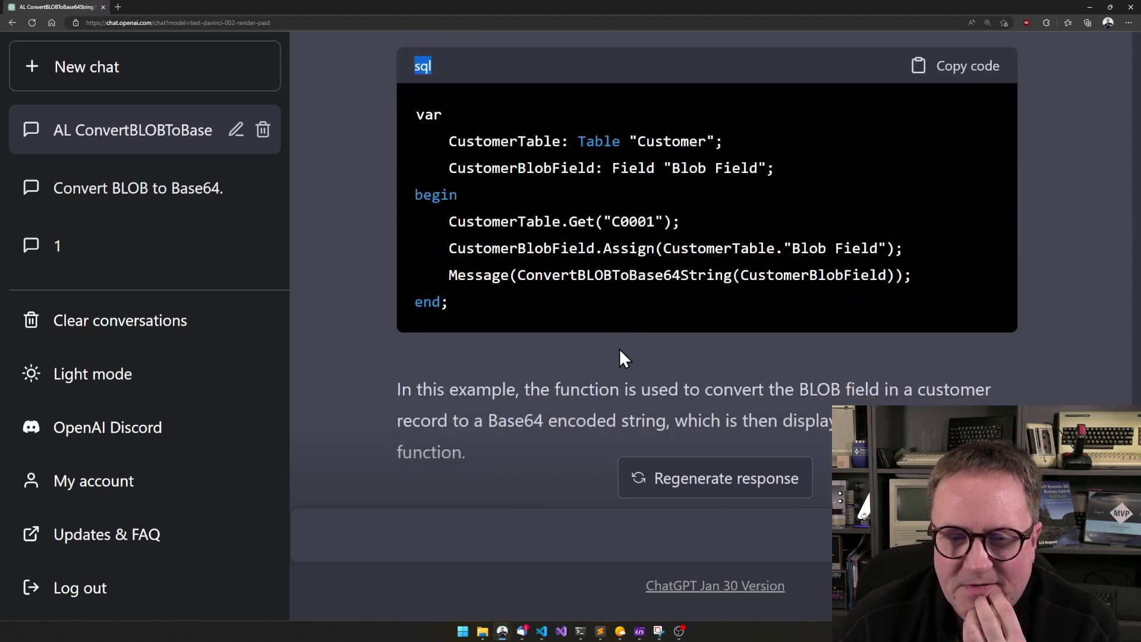
scroll(620, 348, "down", 2)
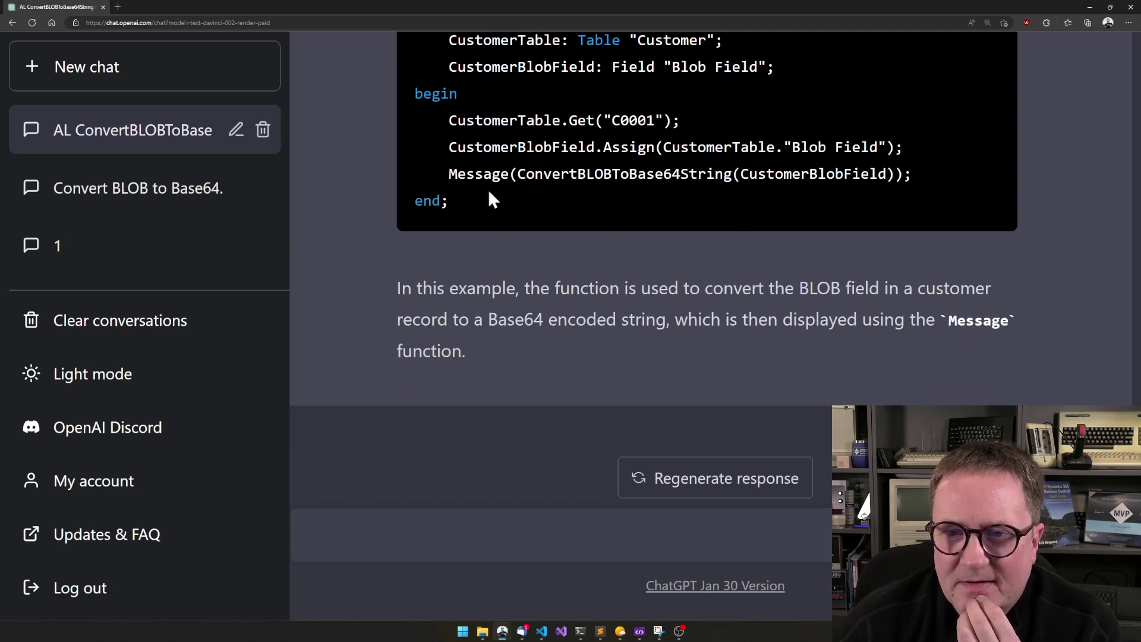
left_click_drag(450, 173, 934, 181)
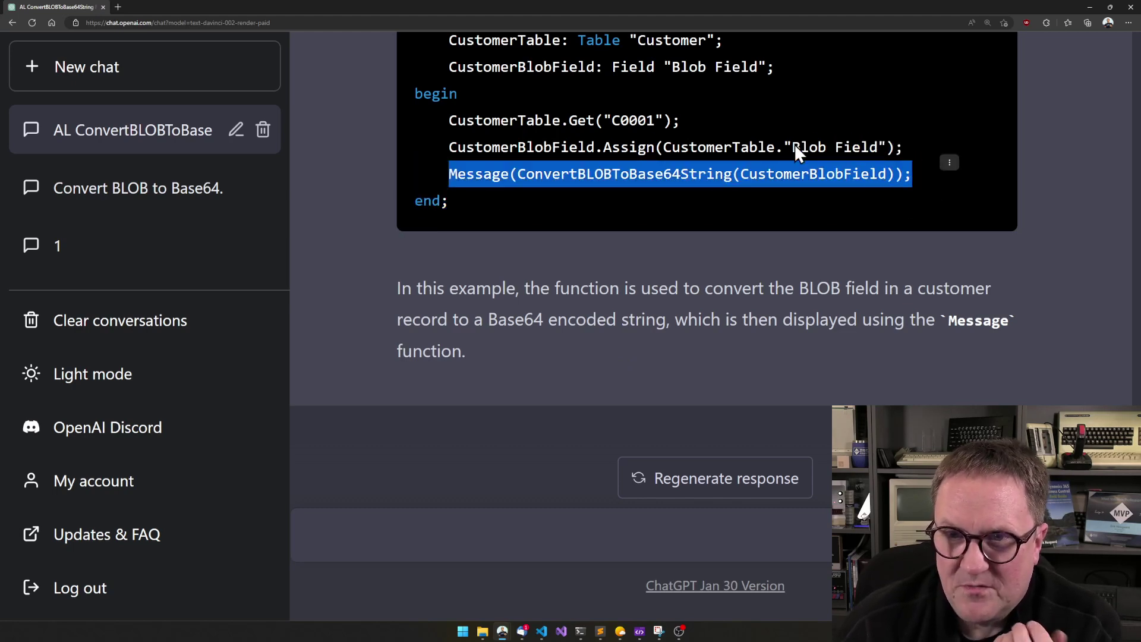
scroll(797, 144, "up", 2)
left_click_drag(910, 251, 429, 144)
left_click(505, 187)
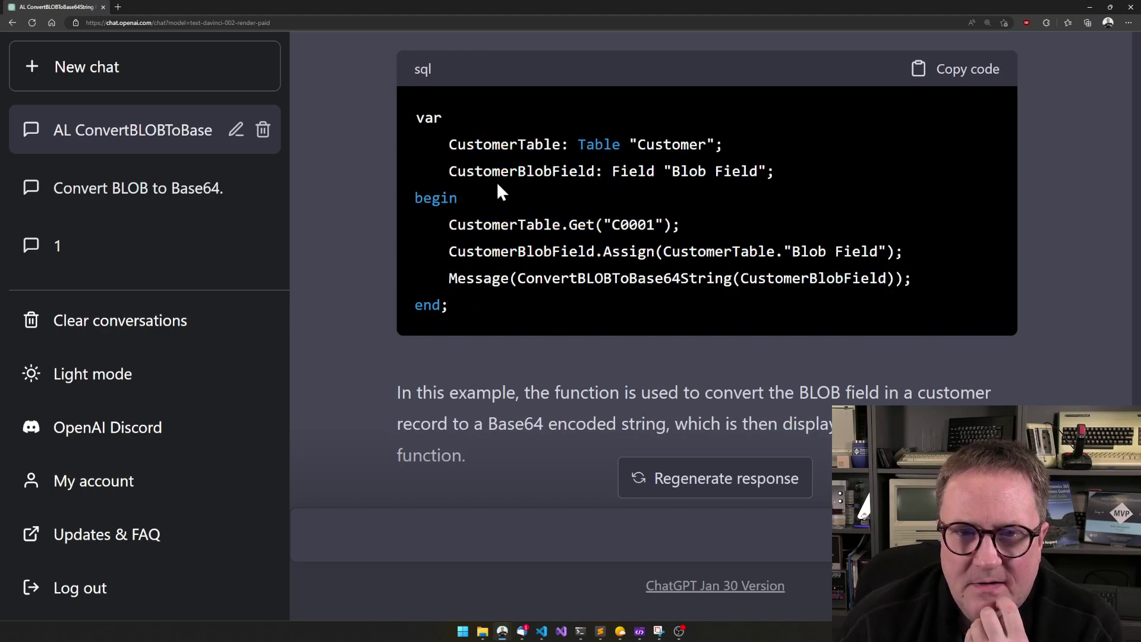
Open the 'Convert BLOB to Base64.' conversation from the sidebar.
scroll(509, 188, "up", 10)
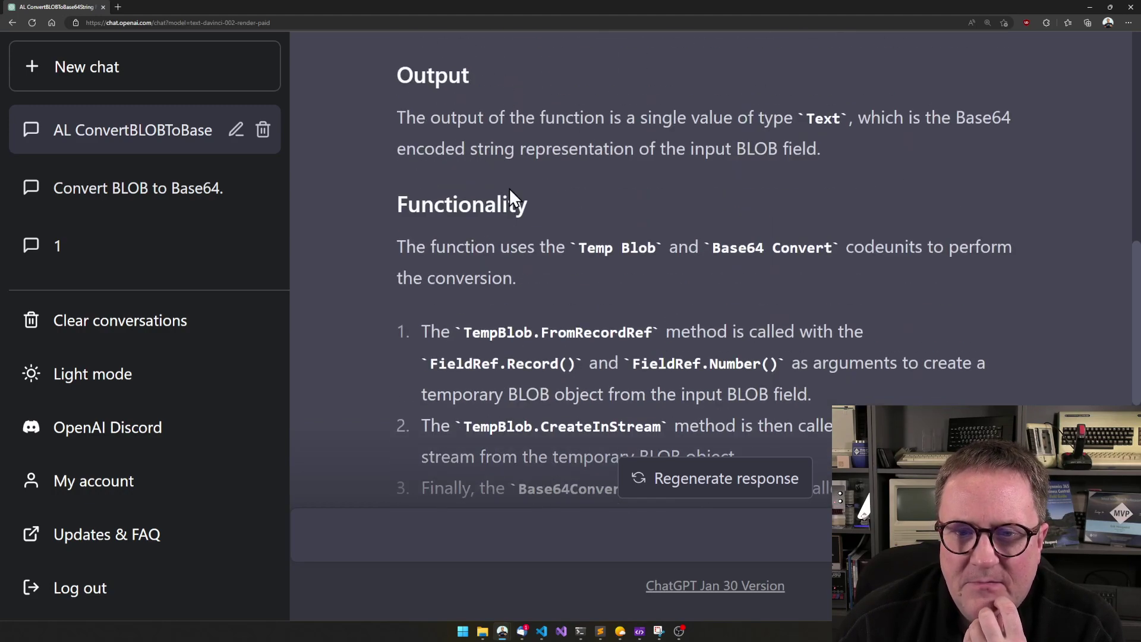
scroll(509, 187, "down", 12)
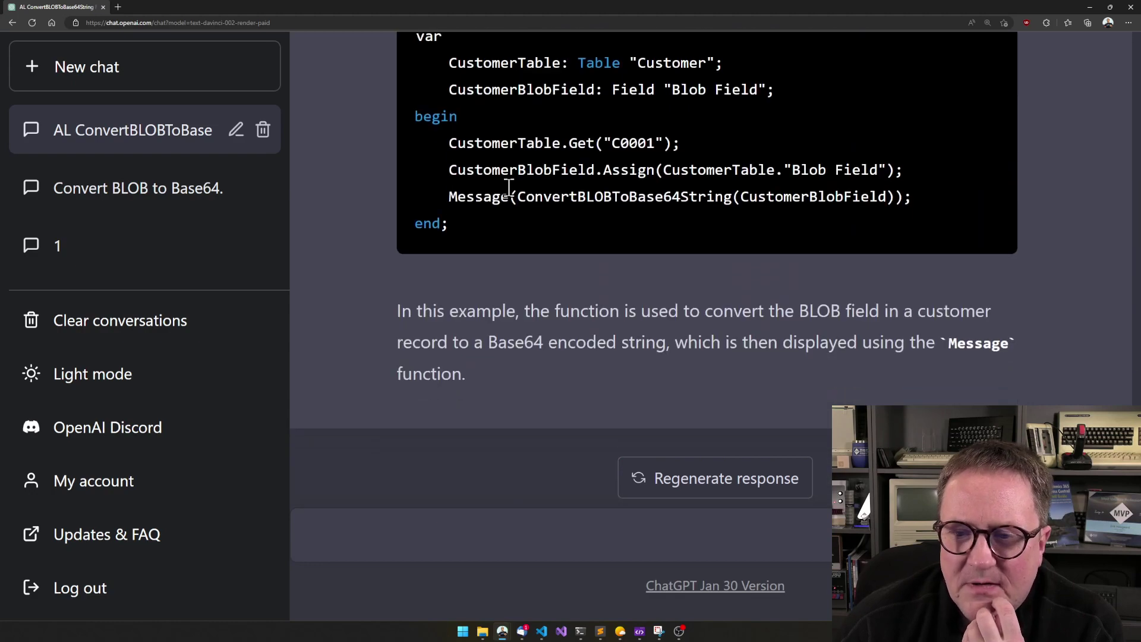
scroll(509, 188, "up", 10)
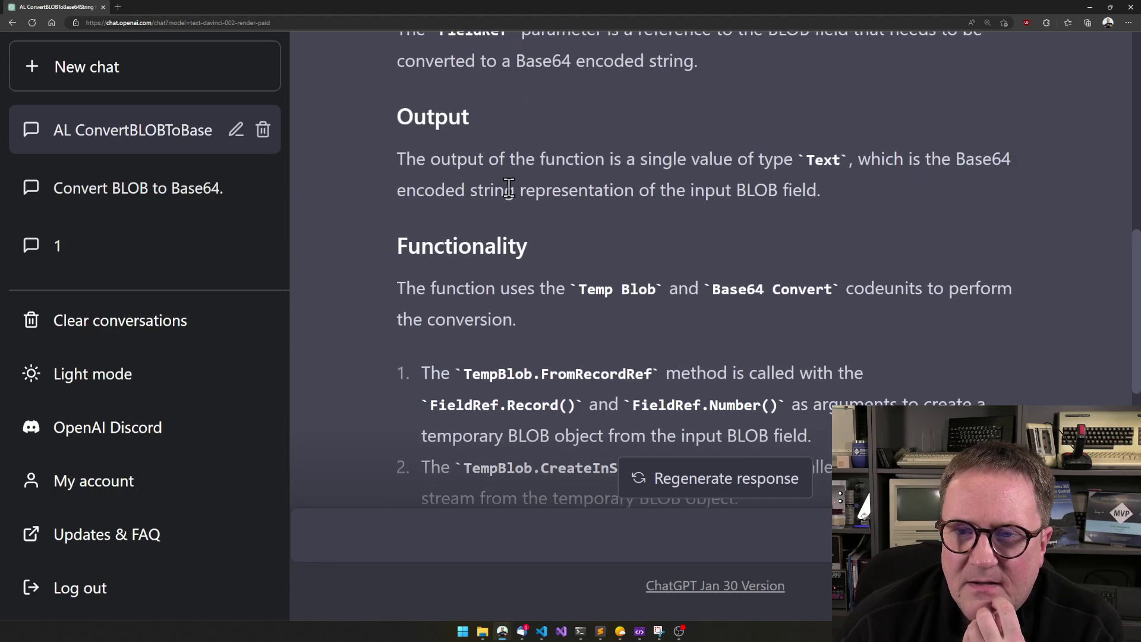
scroll(509, 188, "up", 6)
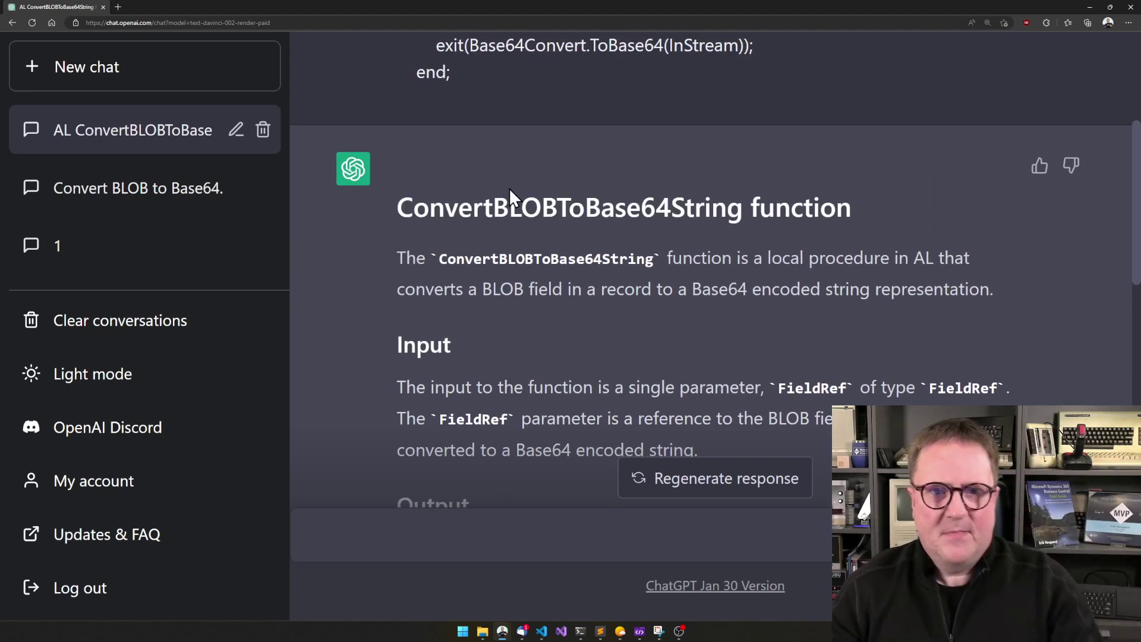
scroll(509, 188, "down", 1)
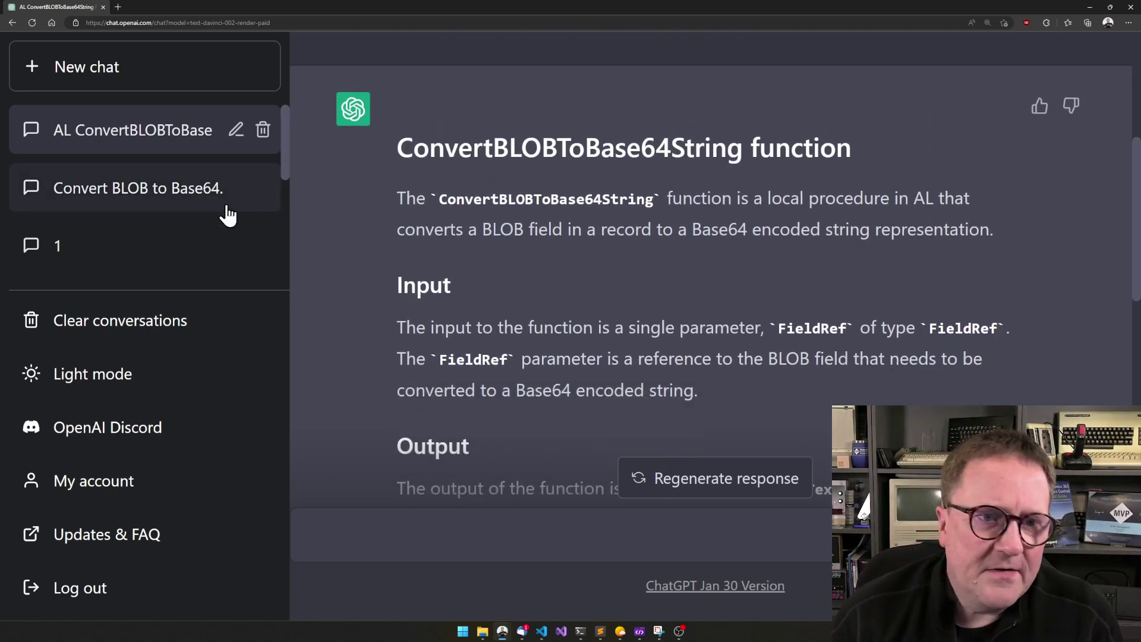
left_click(160, 185)
scroll(347, 241, "up", 5)
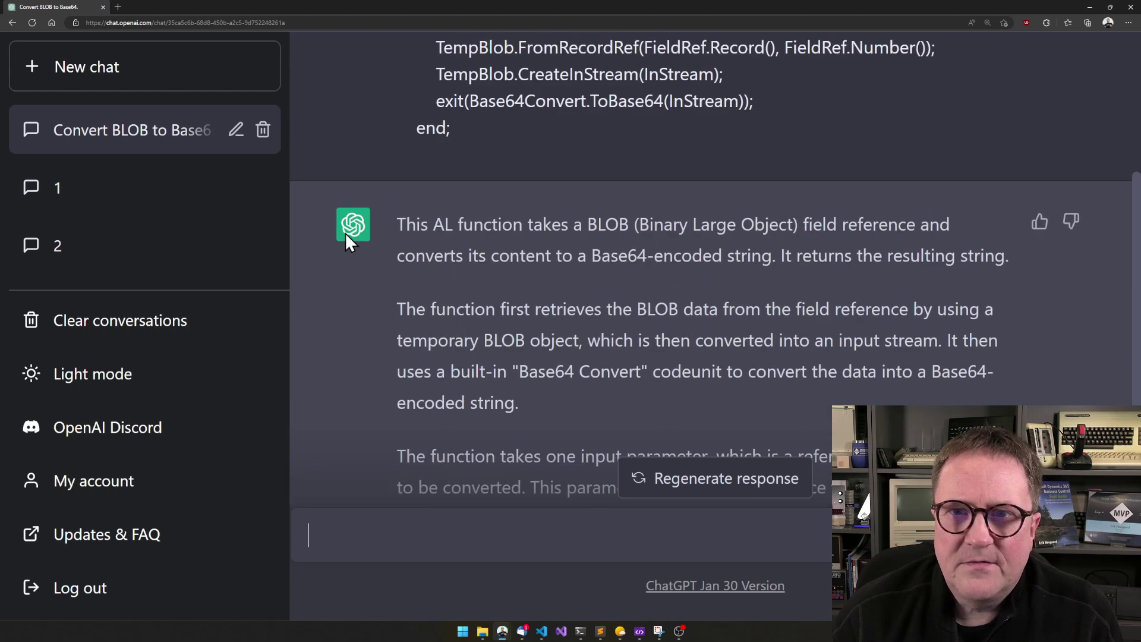
scroll(348, 241, "down", 3)
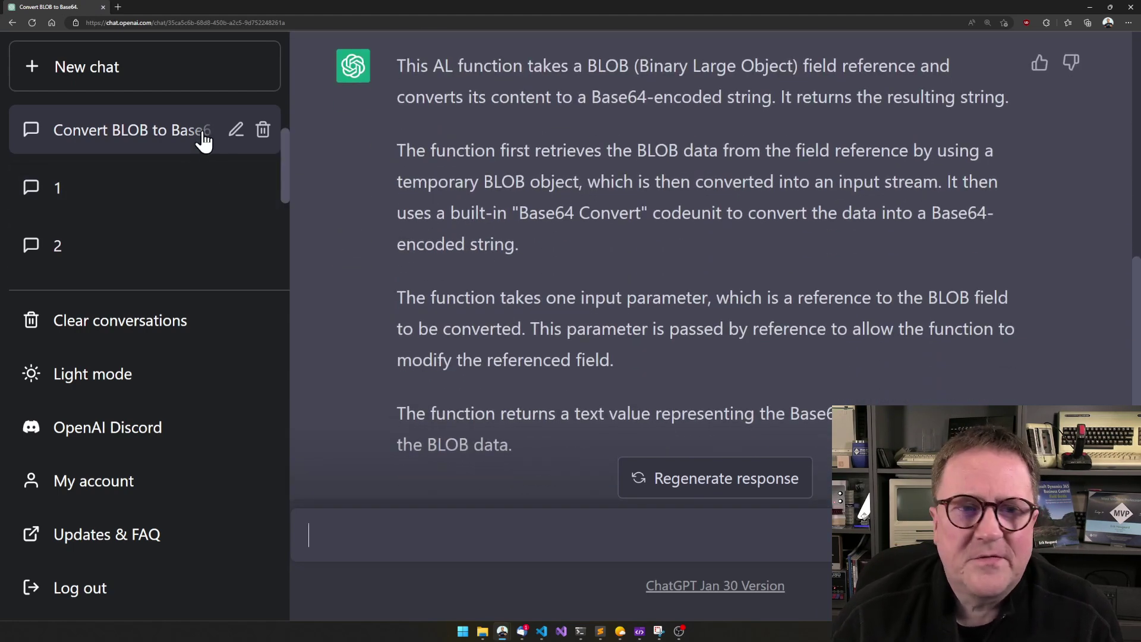
Rename the 'Convert BLOB to Base64.' conversation to 'Turbo'.
left_click(241, 195)
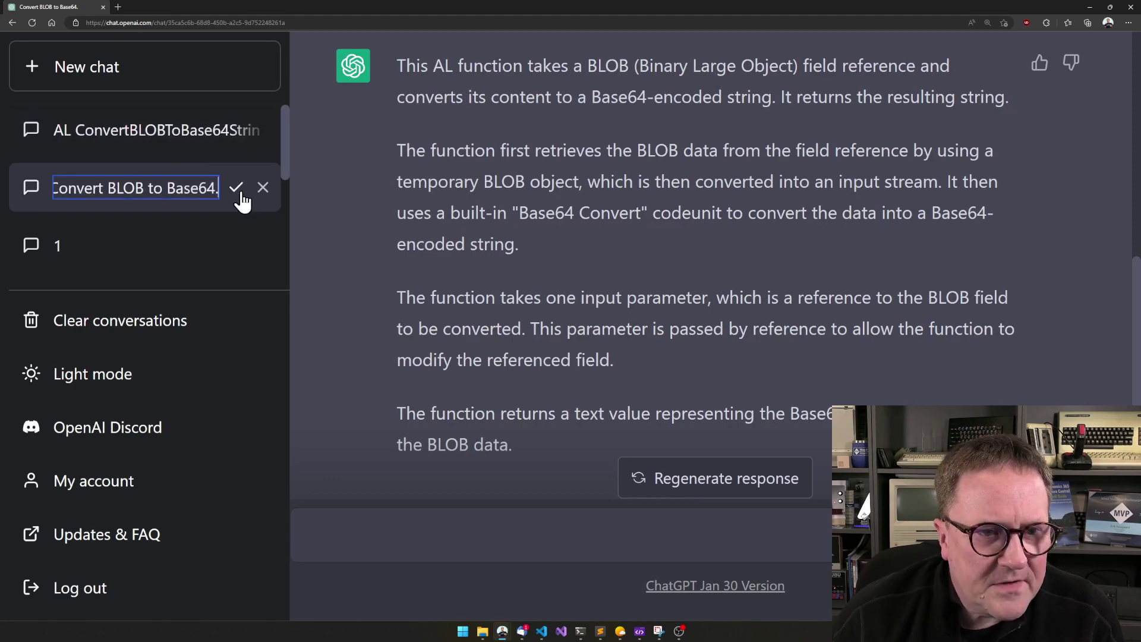
key("ctrl+a")
type("Turbo")
key("Return")
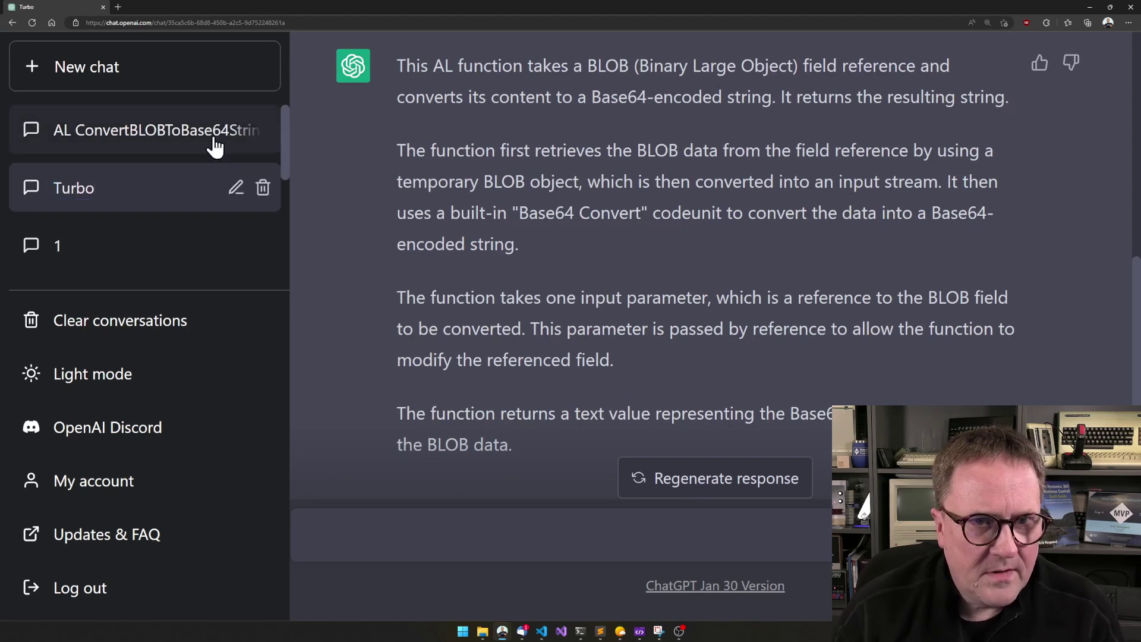
Rename the AL function documentation conversation to 'Plus'.
left_click(198, 144)
left_click(240, 133)
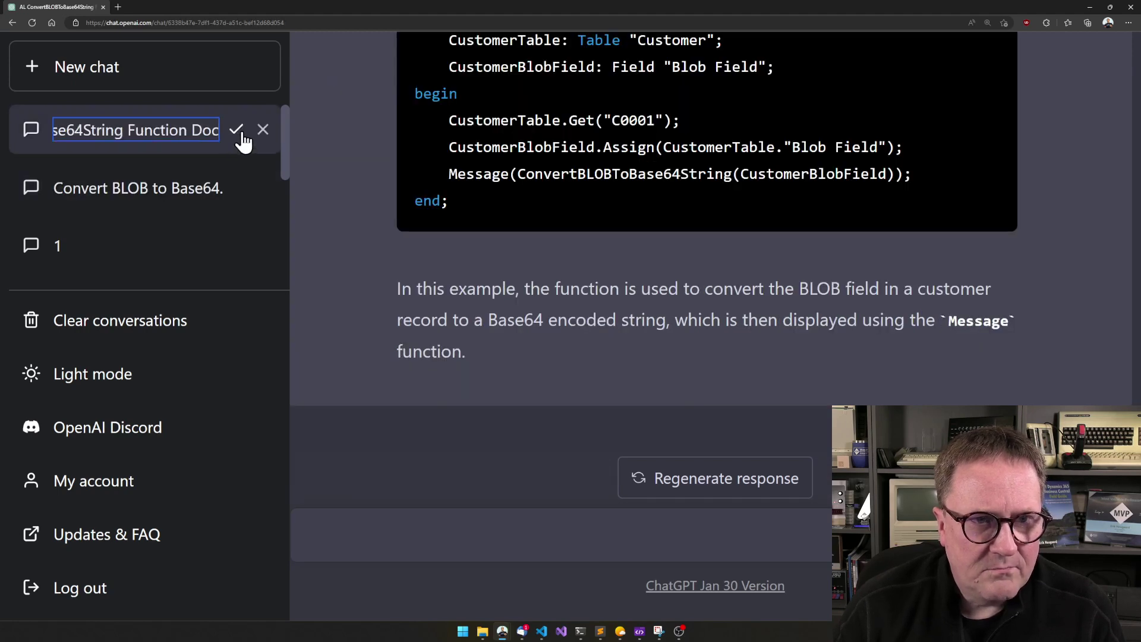
key("ctrl+a")
type("Pl")
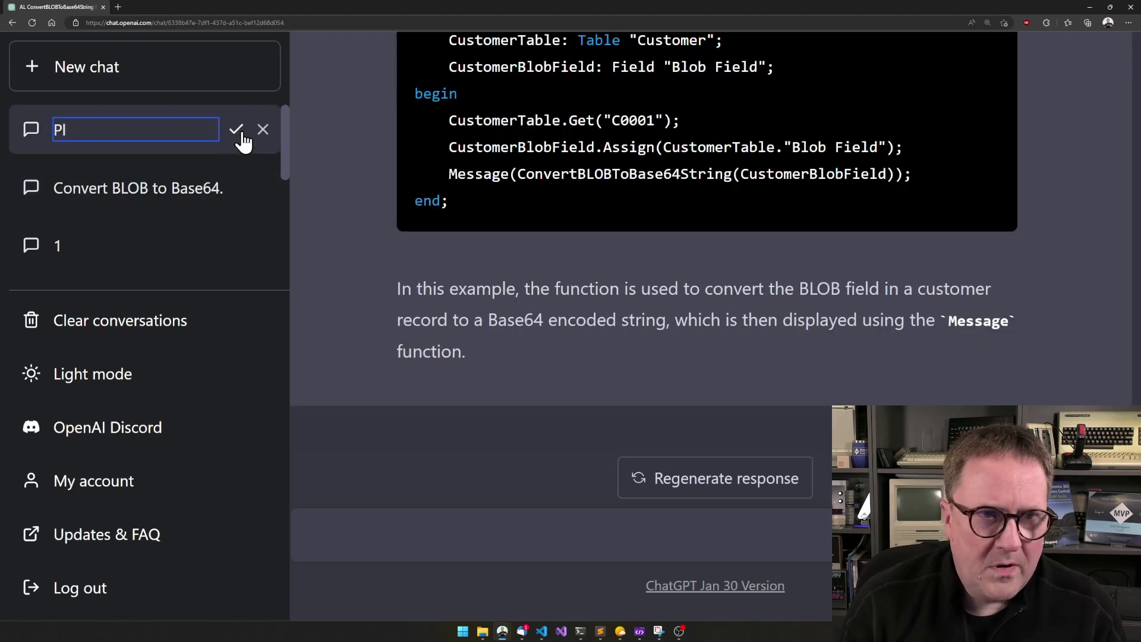
type("us")
left_click(241, 134)
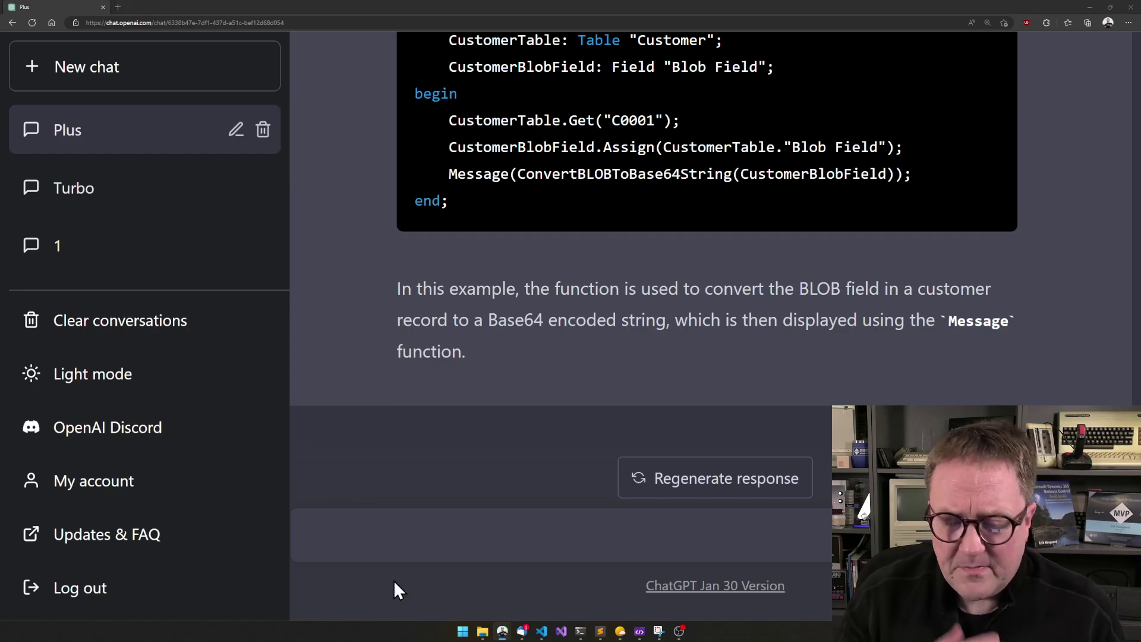
Back in VS Code, select the Ref2Json procedure's code in Webservice.al.
key("alt+Tab")
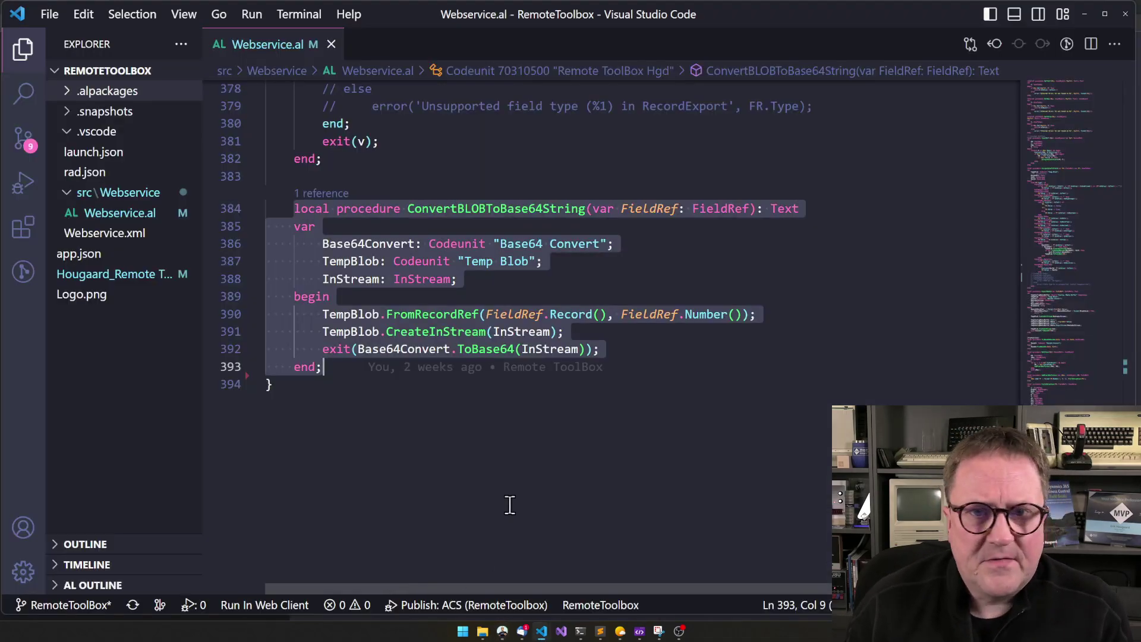
scroll(510, 506, "up", 20)
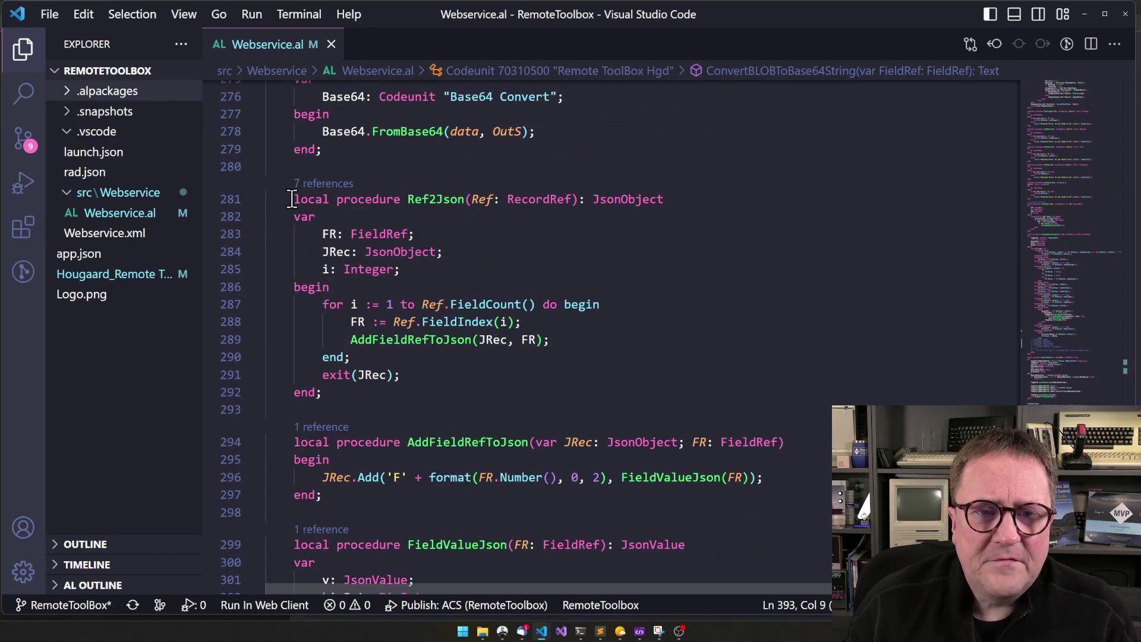
left_click_drag(293, 199, 395, 390)
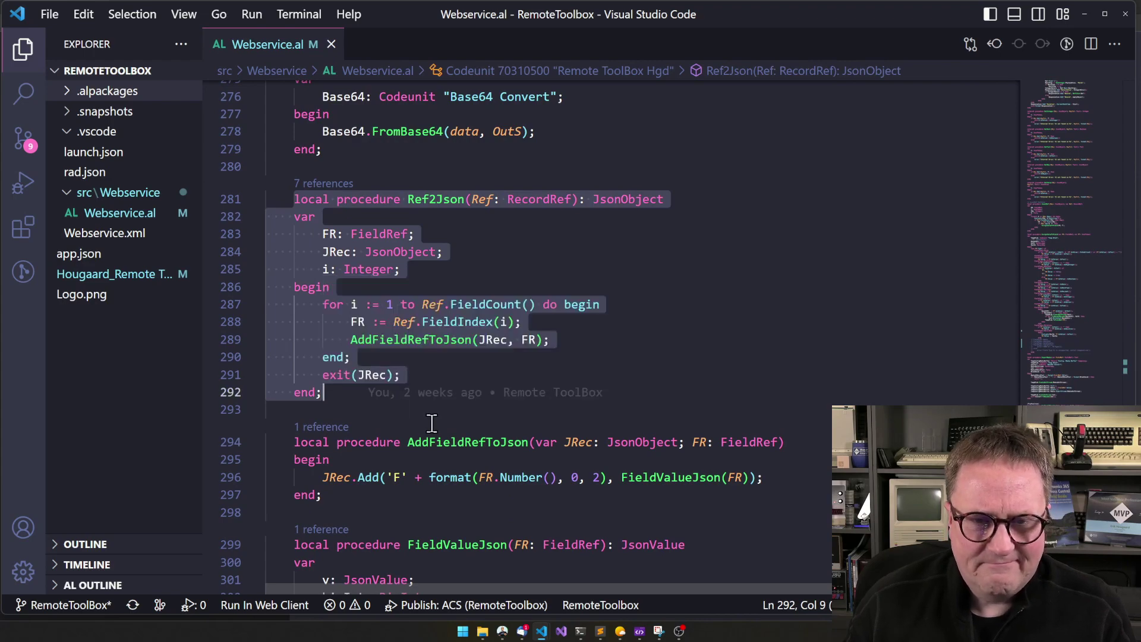
Select the whole Json2Ref procedure, lines 161–176.
scroll(478, 462, "down", 6)
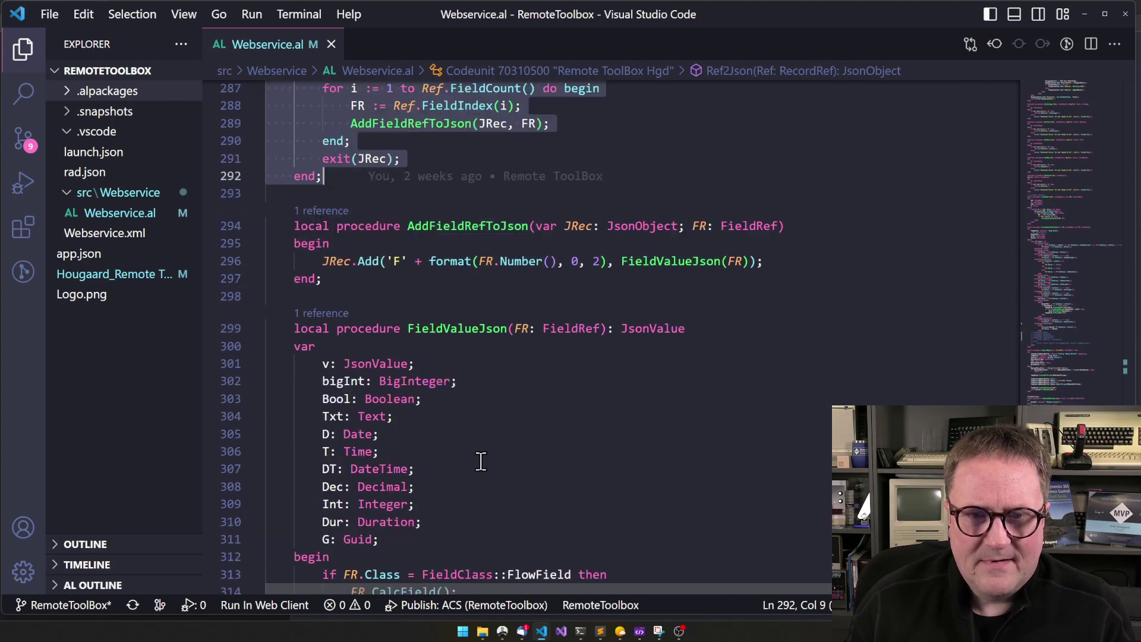
scroll(481, 462, "up", 7)
scroll(481, 462, "down", 7)
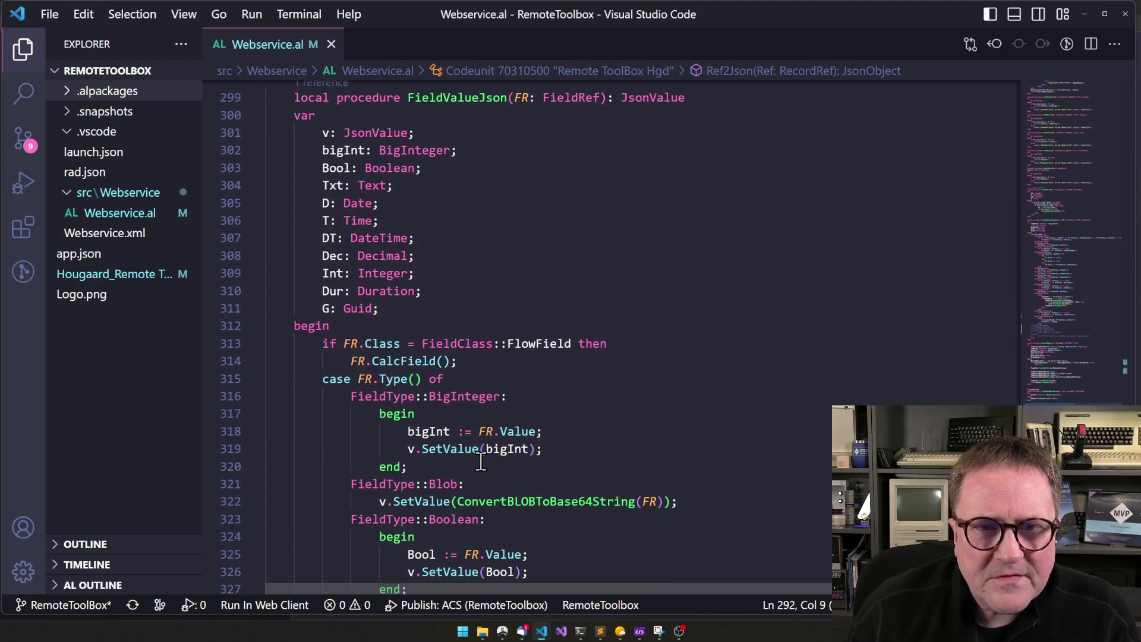
scroll(481, 462, "up", 20)
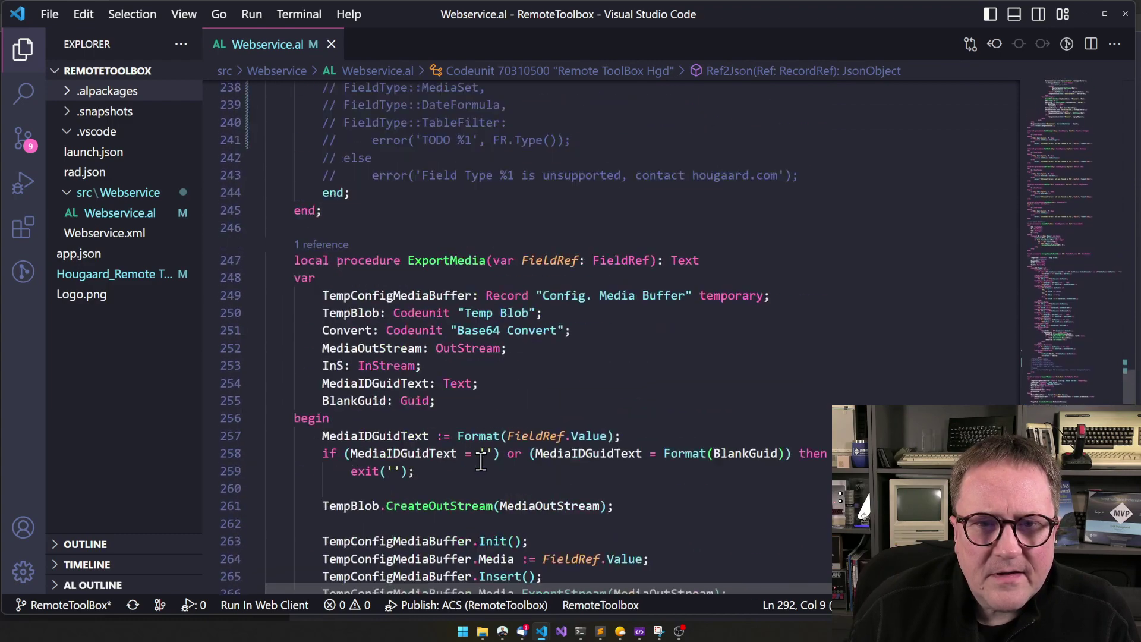
scroll(481, 462, "up", 20)
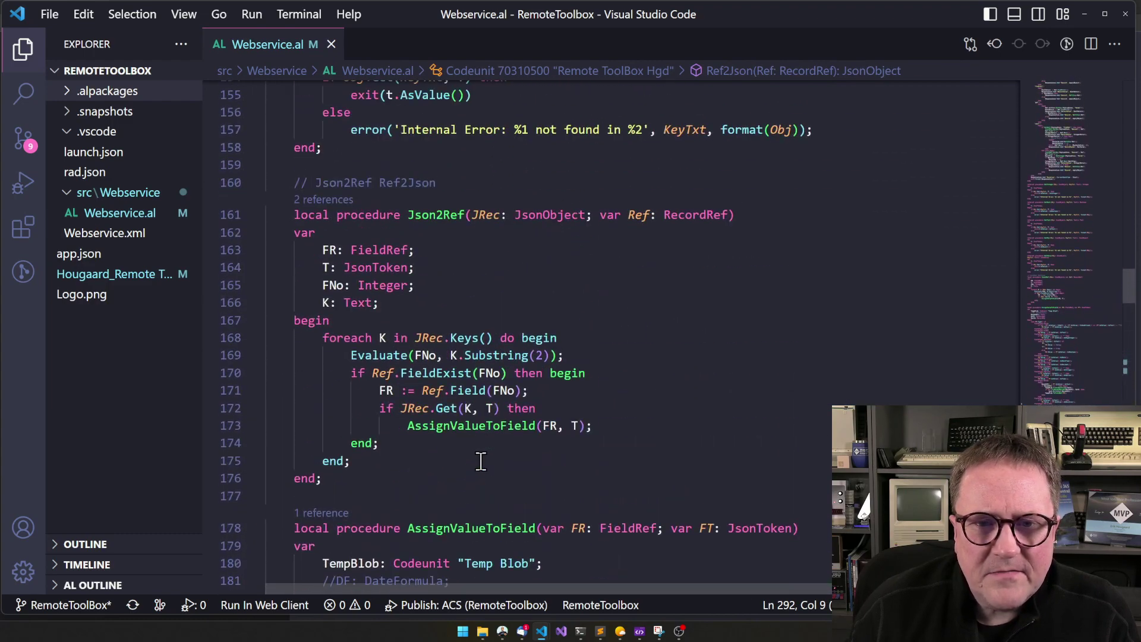
scroll(481, 462, "down", 1)
scroll(481, 461, "up", 6)
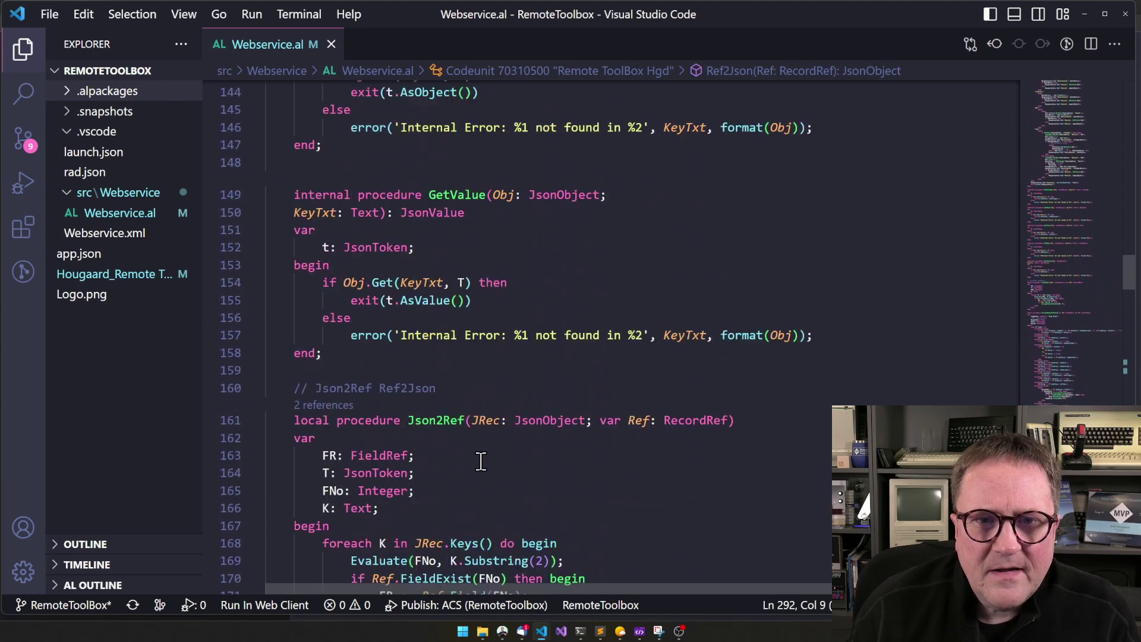
scroll(481, 462, "down", 6)
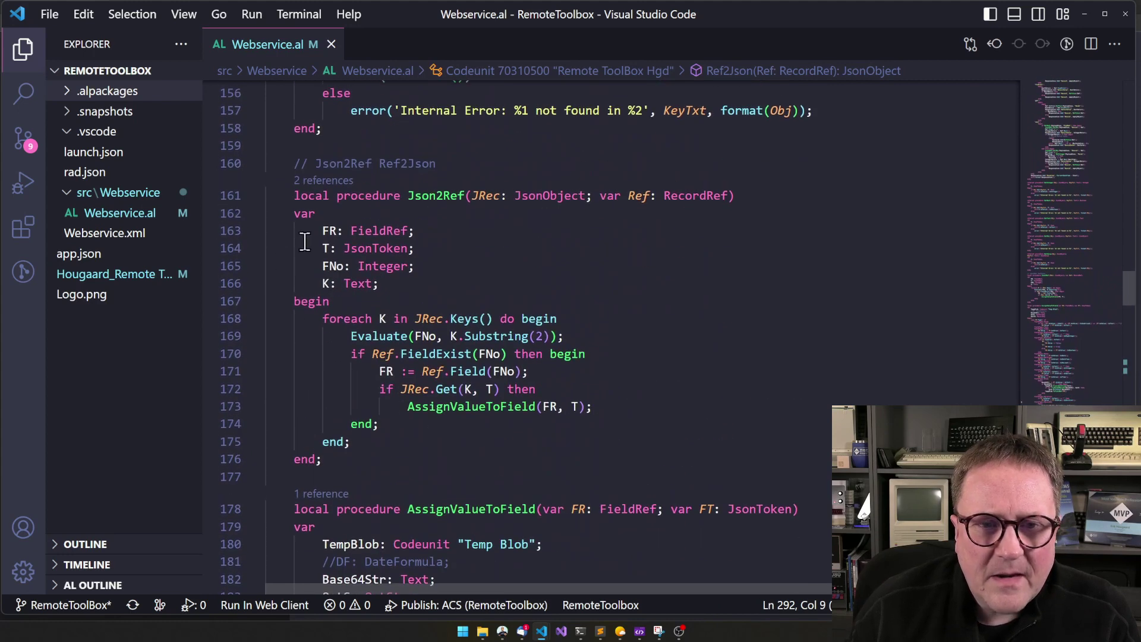
left_click_drag(292, 202, 370, 464)
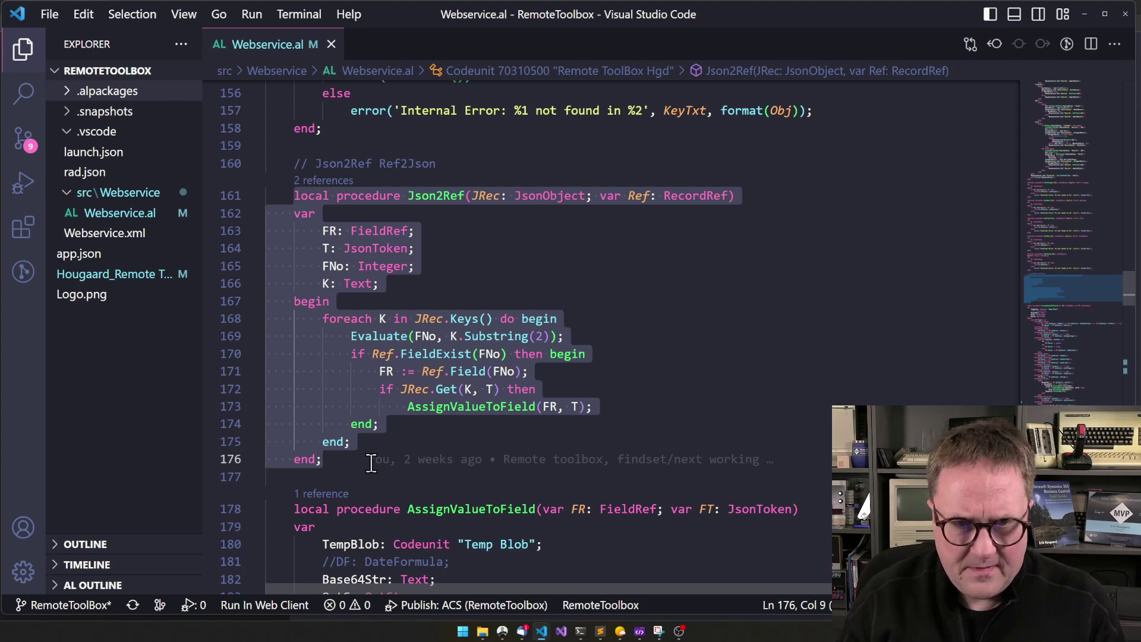
In the Plus chat, type 'please write documentation for this AL function:' and paste the Json2Ref code.
key("alt+Tab")
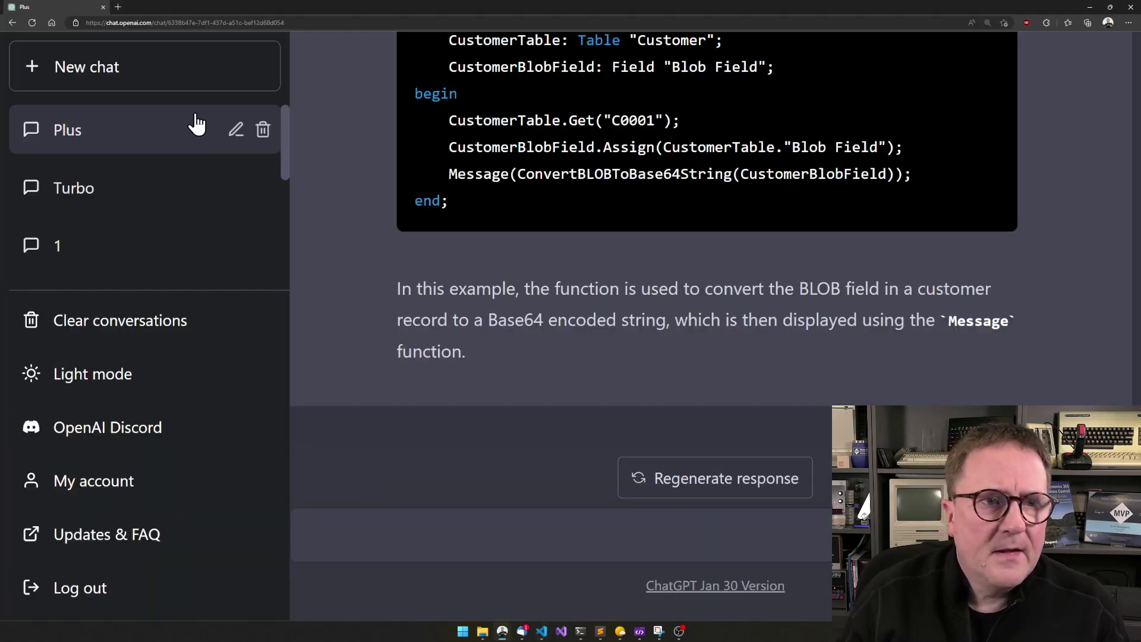
left_click(487, 539)
type("please document")
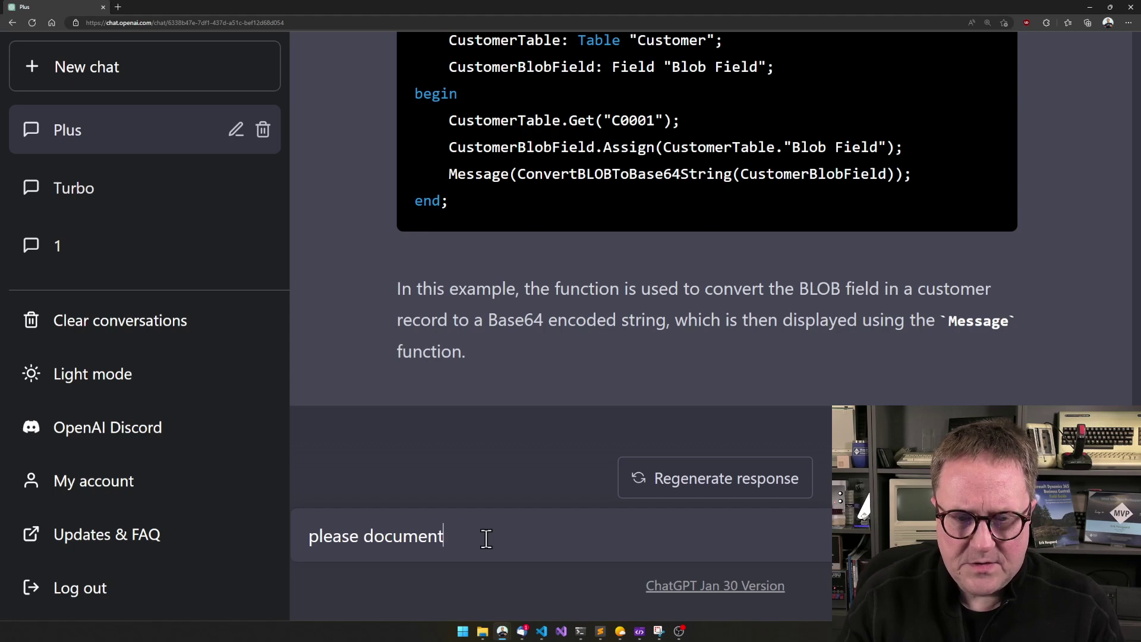
key("ctrl+BackSpace")
type("c")
key("BackSpace")
type("write documet")
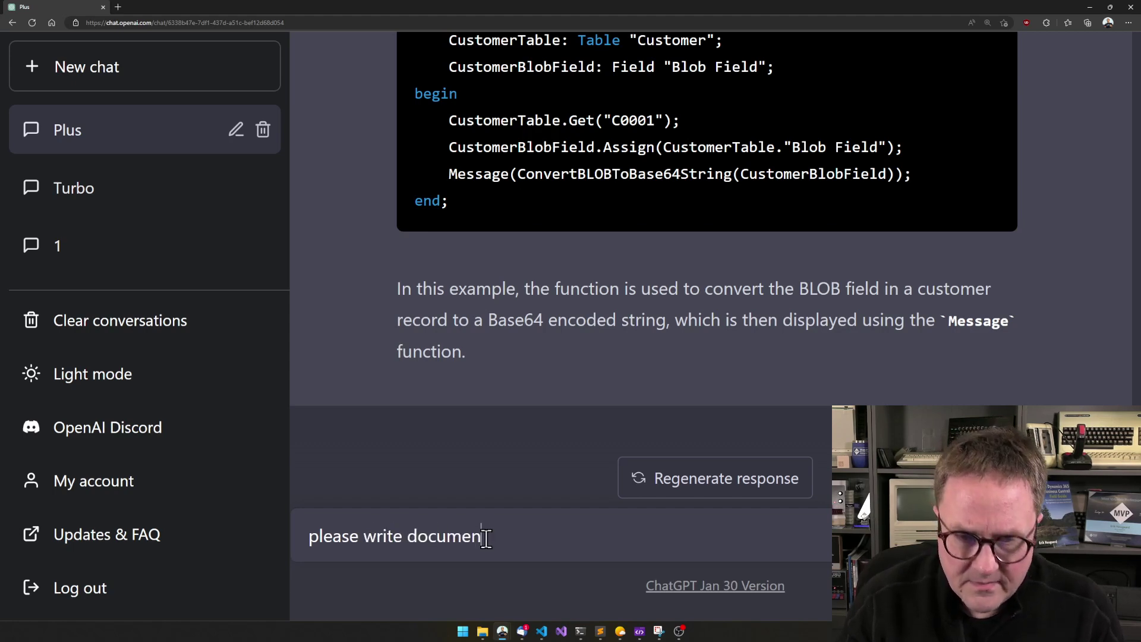
type("tation")
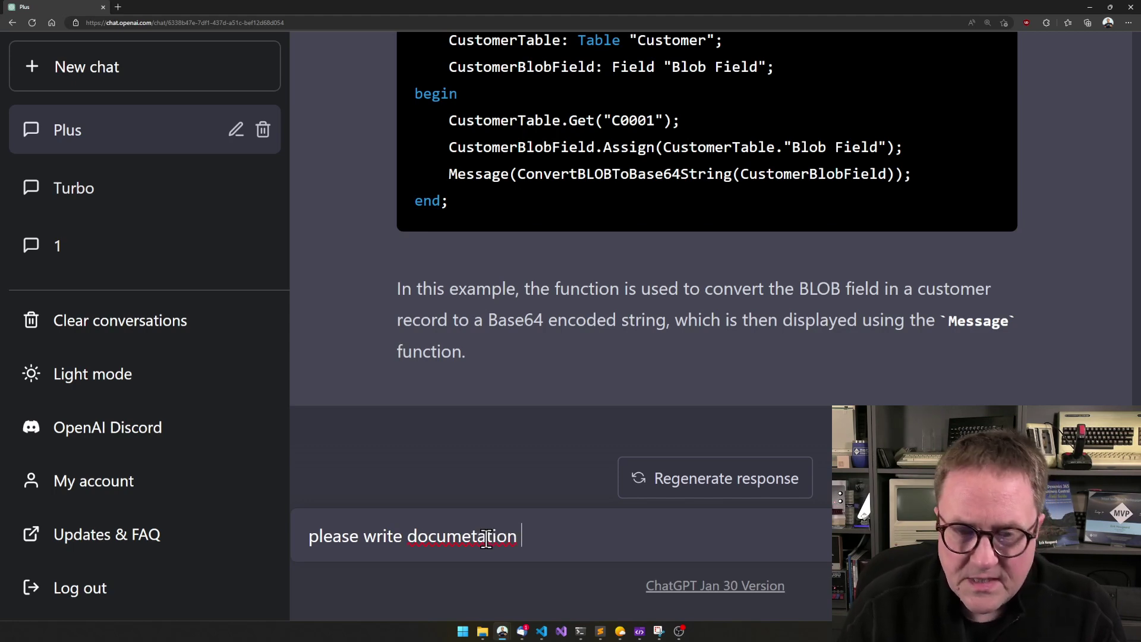
right_click(486, 540)
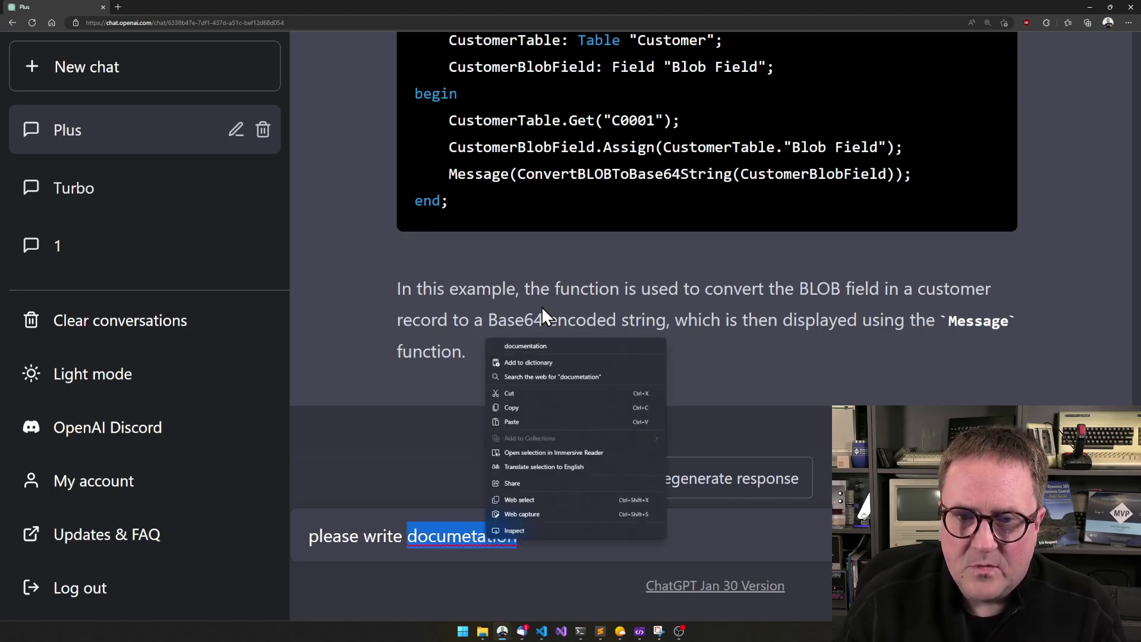
left_click(528, 344)
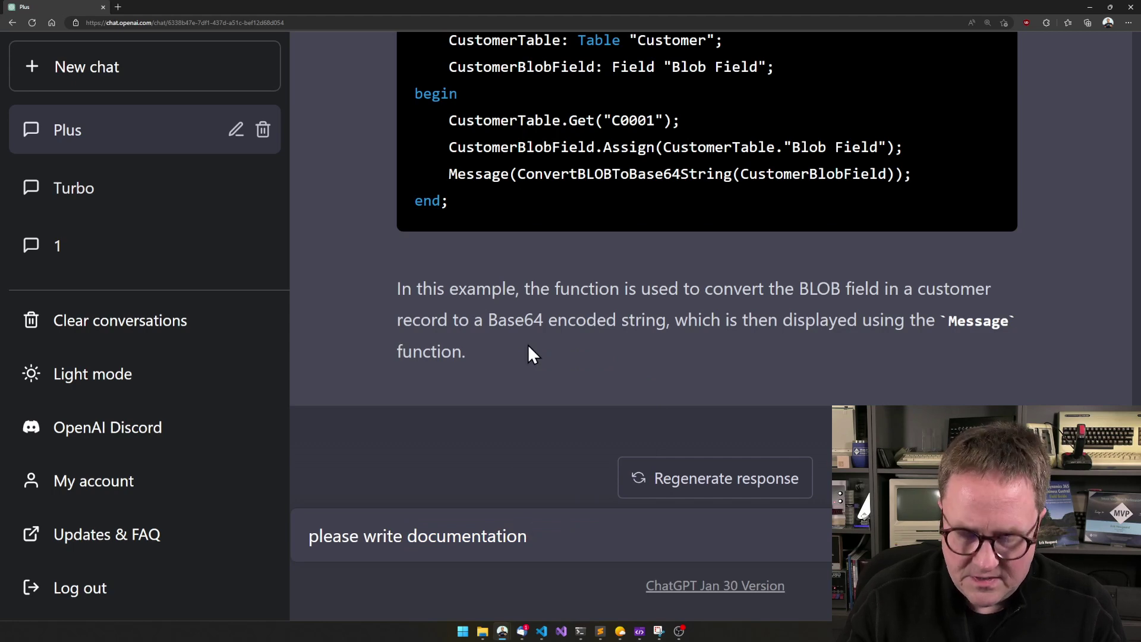
type("for this AL functi")
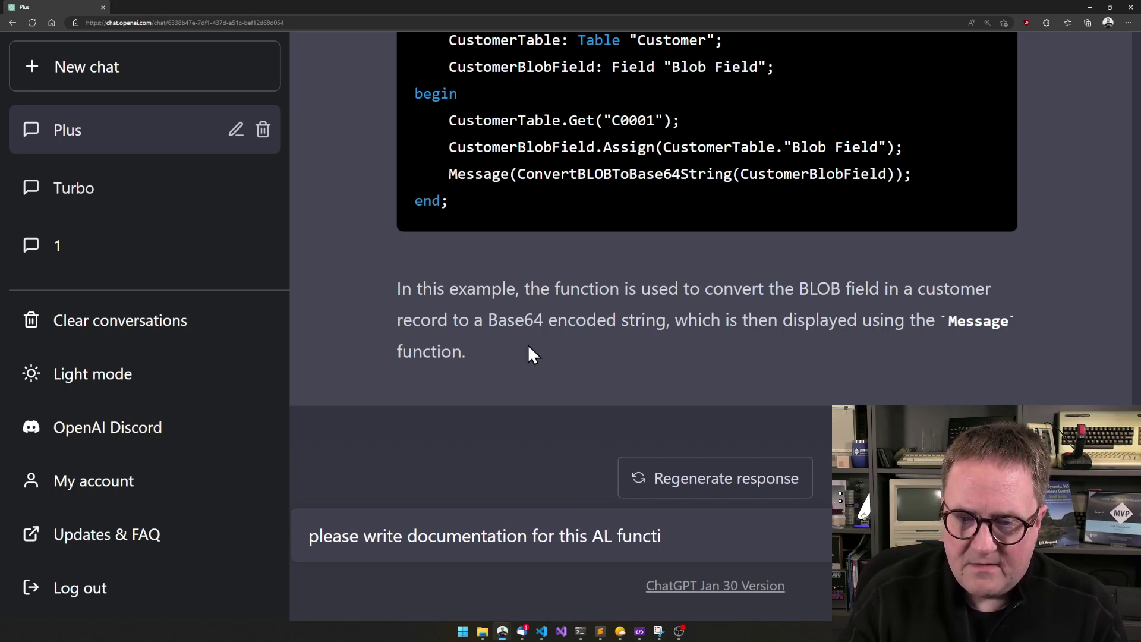
type("on:")
key("ctrl+v")
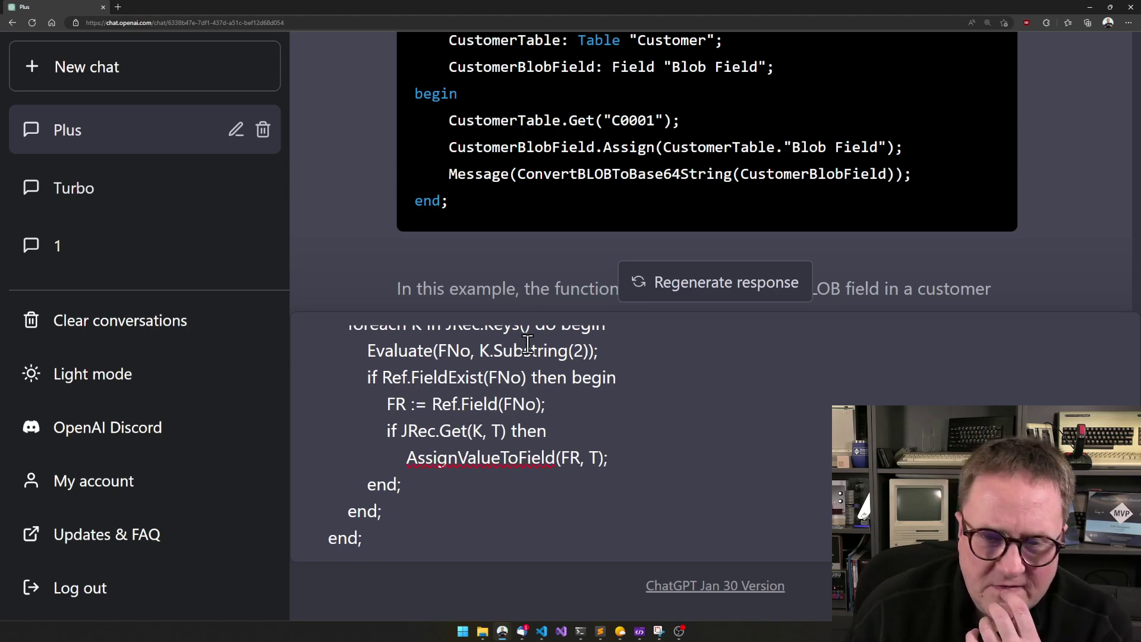
Submit the Json2Ref request and follow the generated Input, Output and Functionality sections.
key("Return")
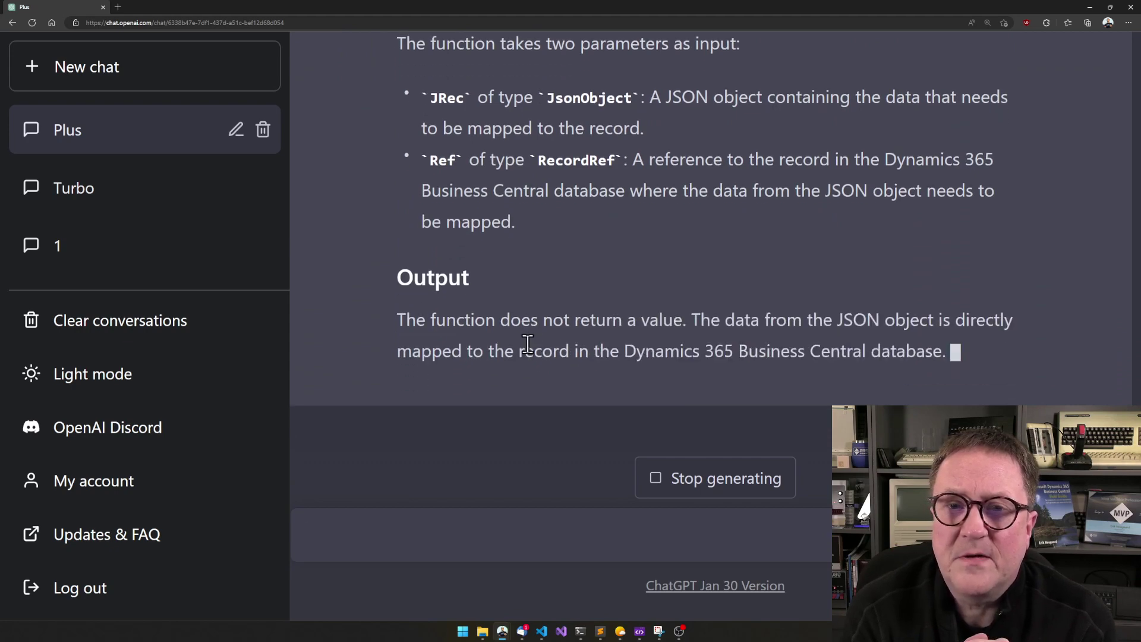
scroll(528, 345, "up", 2)
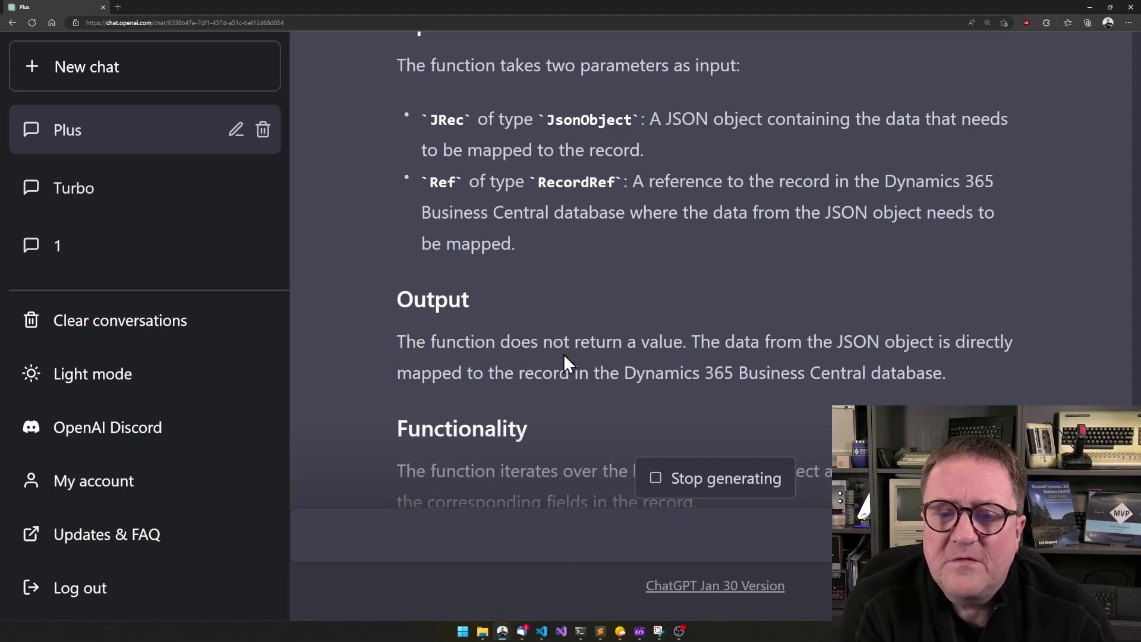
scroll(607, 350, "up", 2)
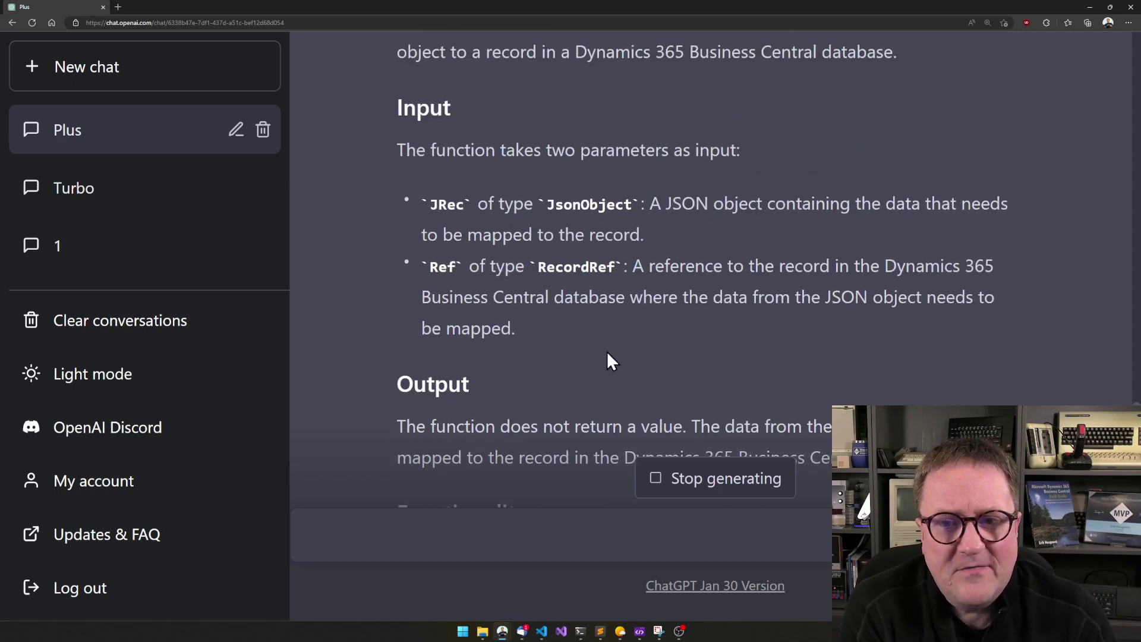
scroll(607, 351, "down", 1)
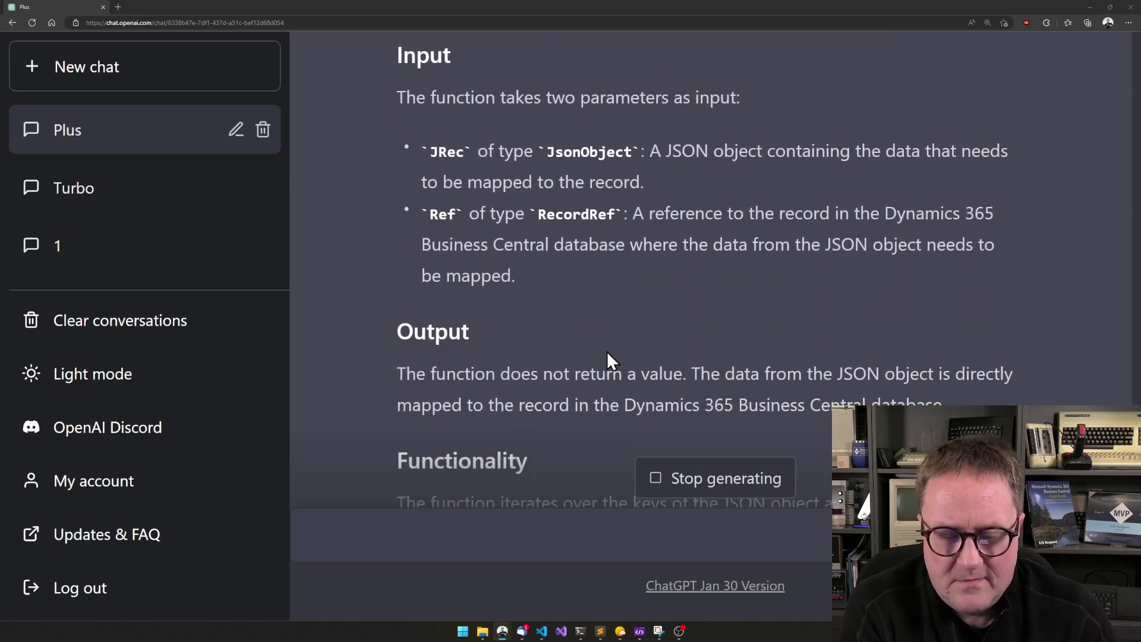
key("alt+Tab")
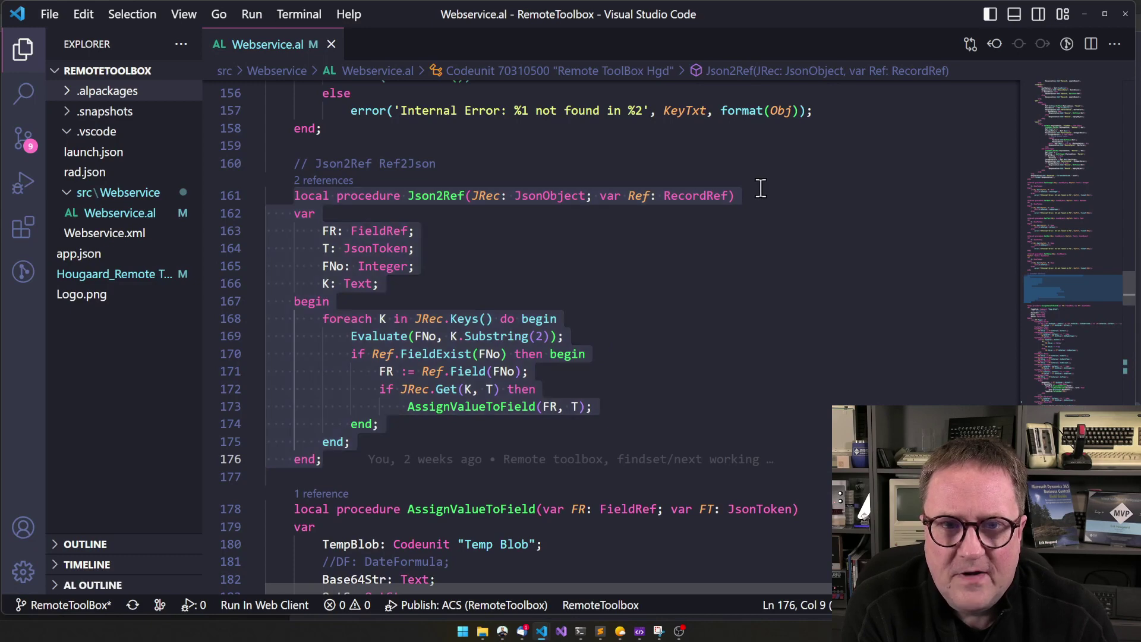
key("alt+Tab")
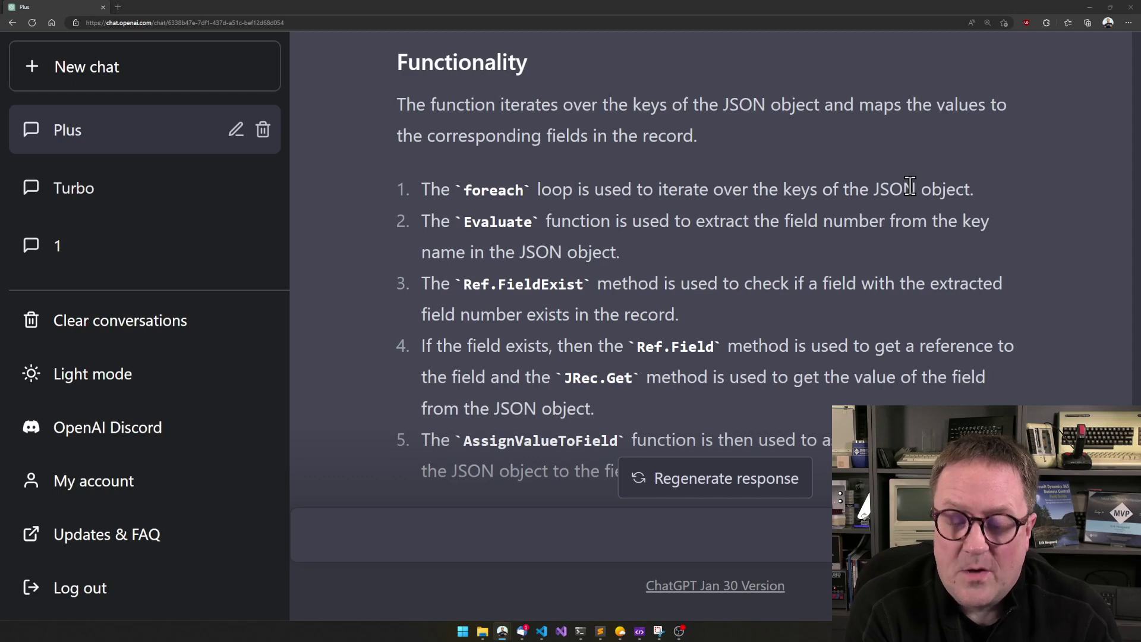
key("alt+Tab")
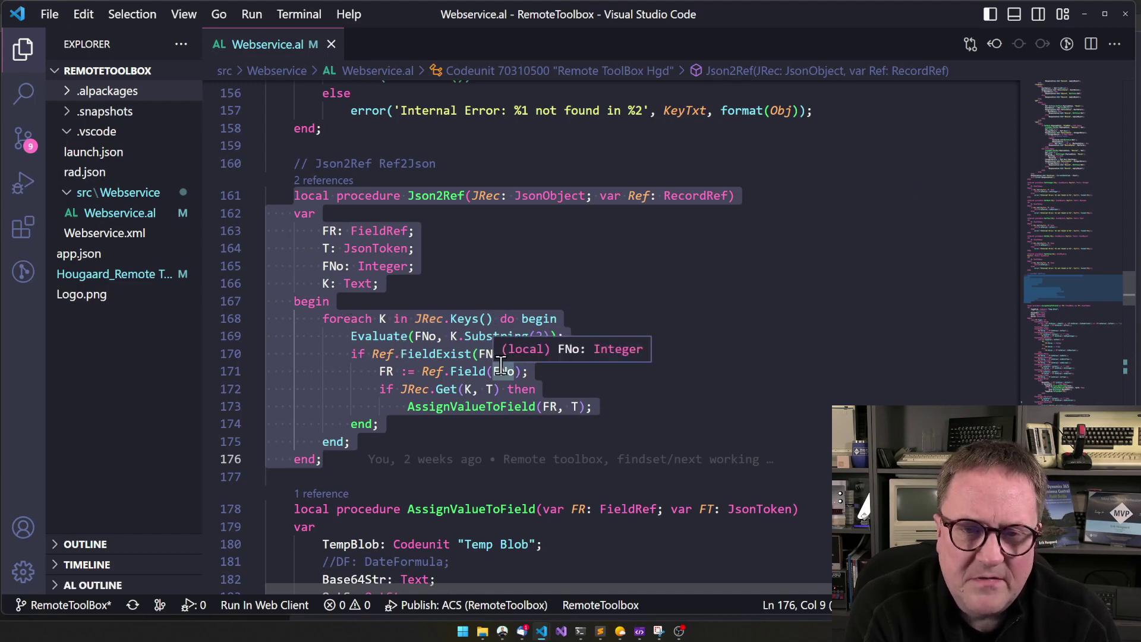
key("alt+Tab")
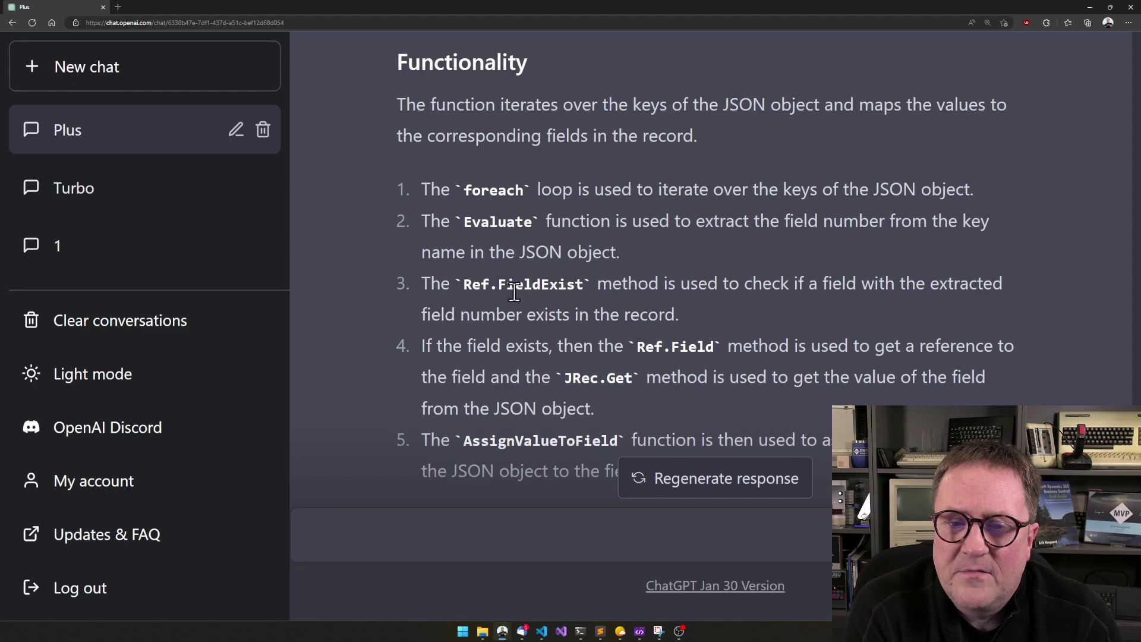
scroll(578, 325, "down", 1)
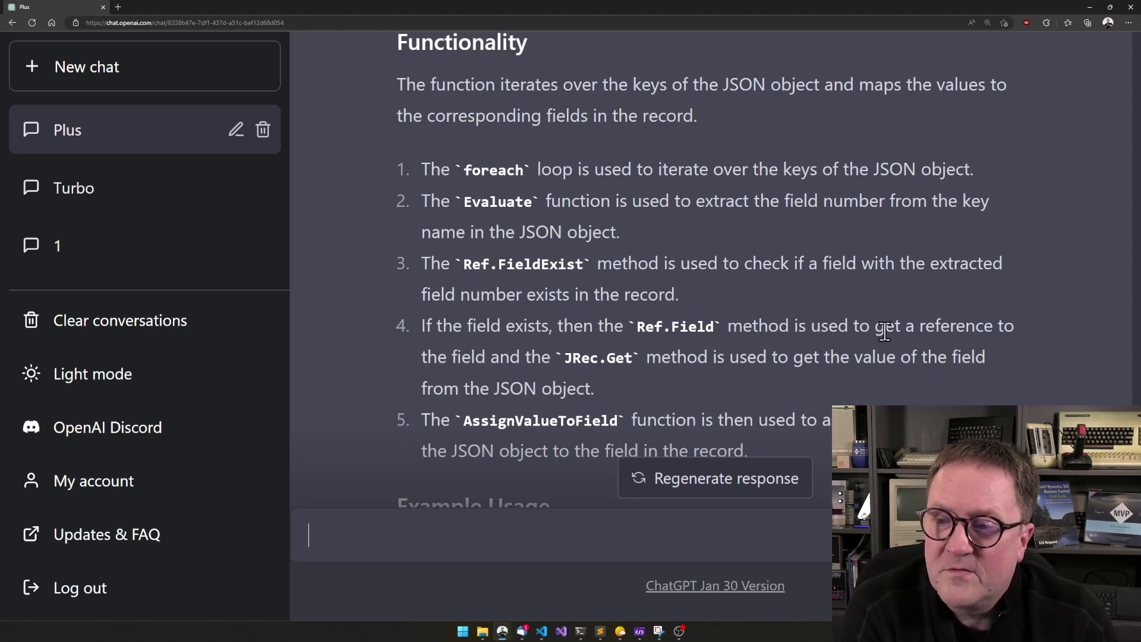
scroll(656, 361, "down", 2)
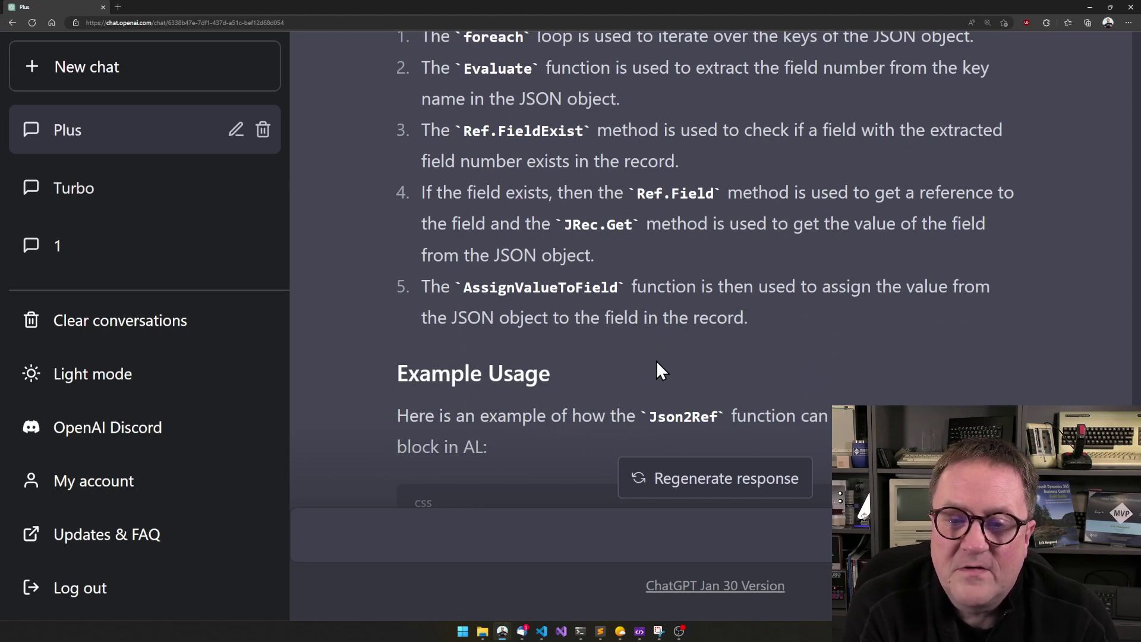
scroll(657, 360, "down", 5)
scroll(656, 361, "down", 1)
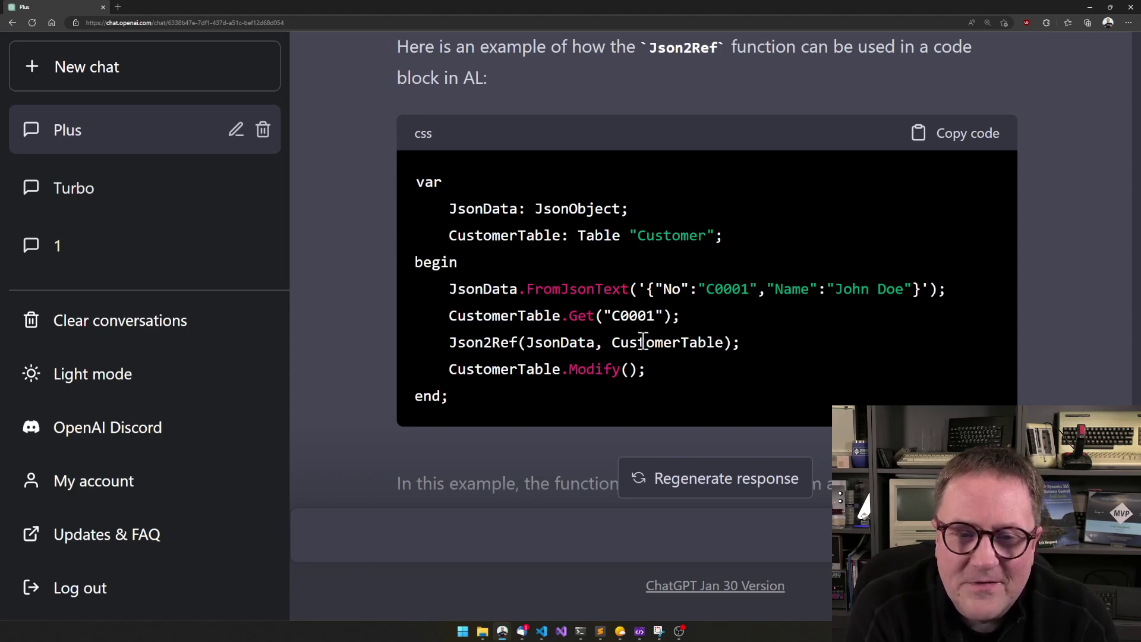
scroll(643, 342, "down", 4)
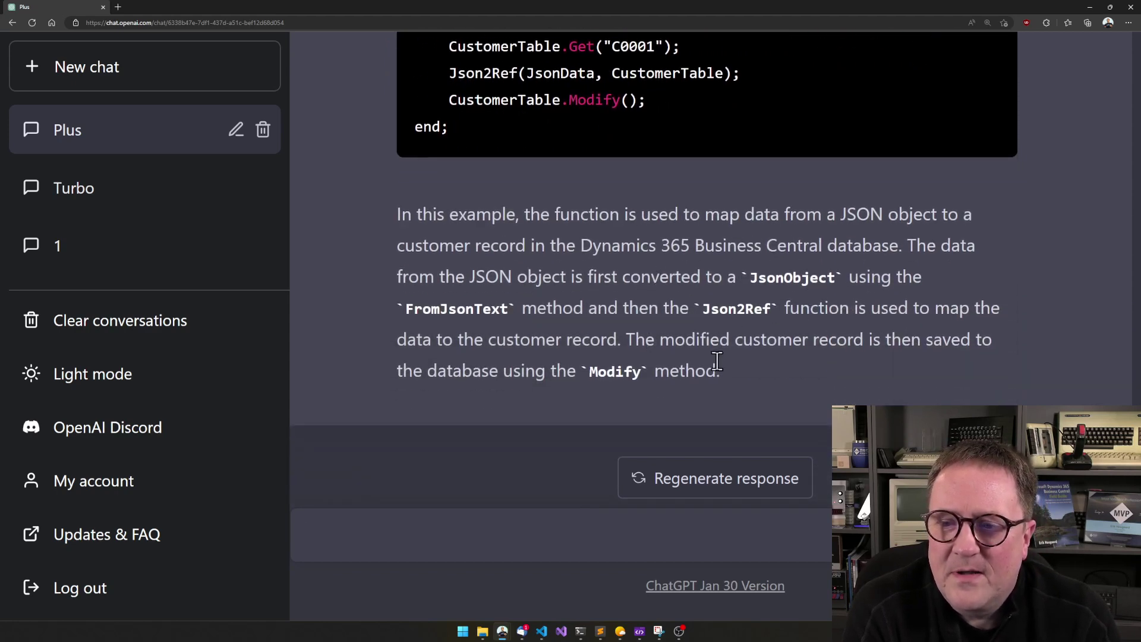
scroll(738, 372, "up", 2)
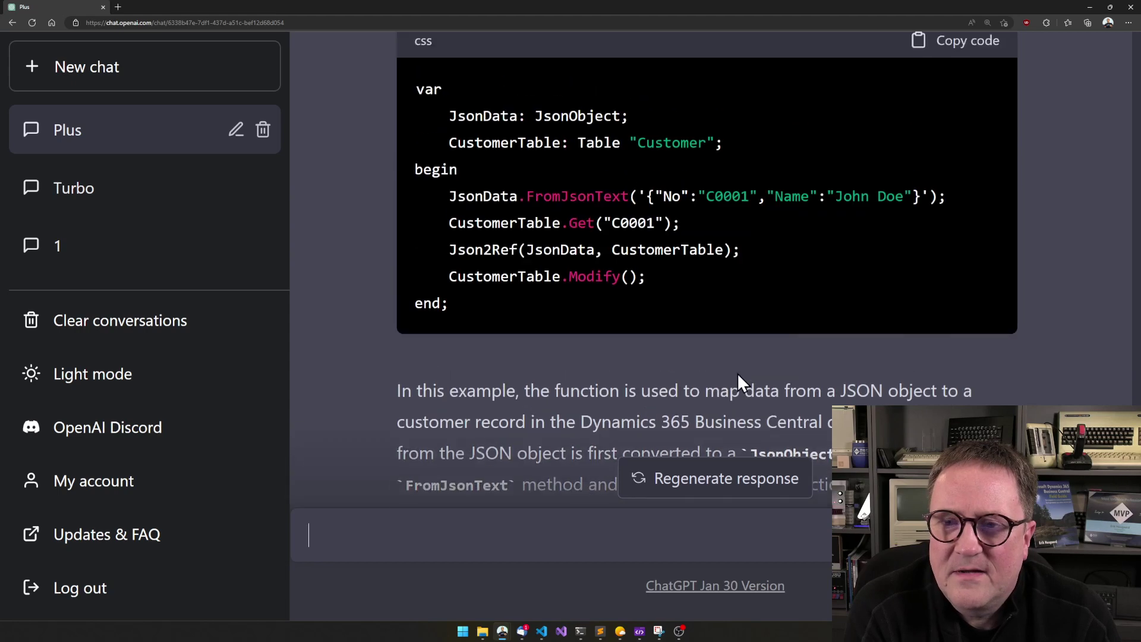
scroll(737, 373, "down", 1)
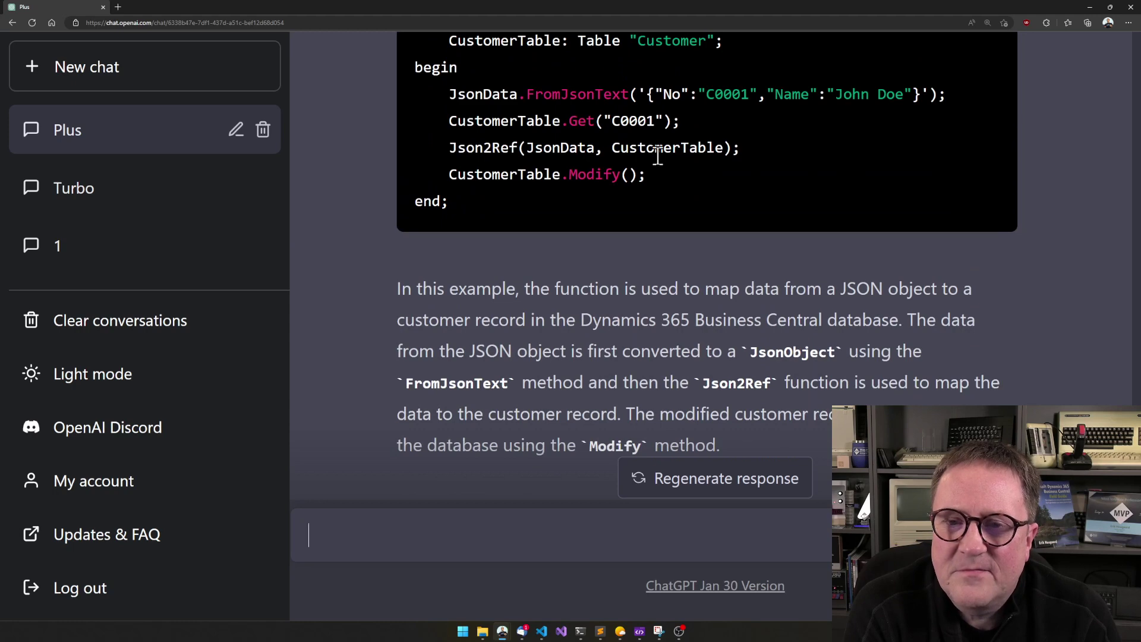
scroll(658, 156, "up", 7)
scroll(658, 156, "down", 9)
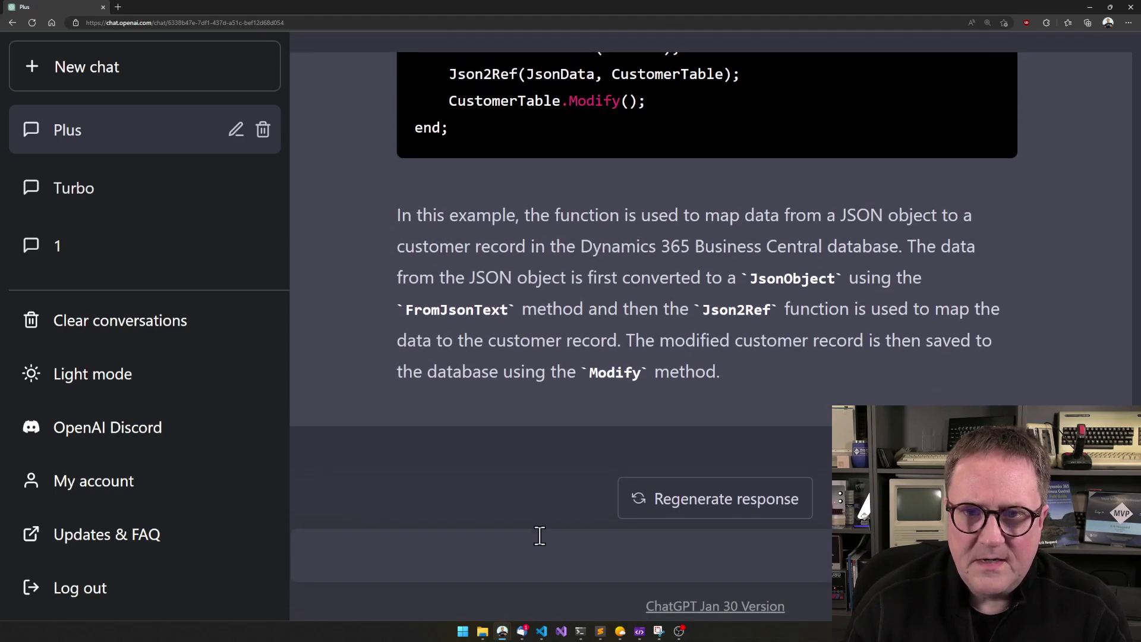
scroll(530, 229, "up", 10)
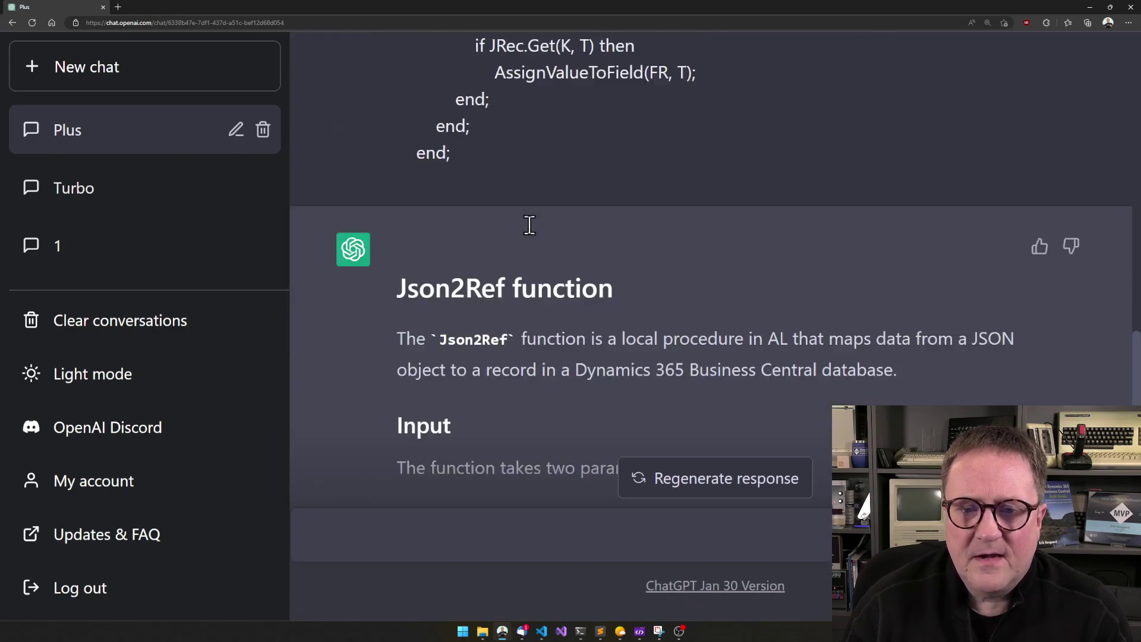
scroll(530, 231, "down", 10)
scroll(531, 231, "up", 4)
scroll(530, 227, "down", 2)
scroll(530, 232, "up", 4)
scroll(530, 229, "up", 6)
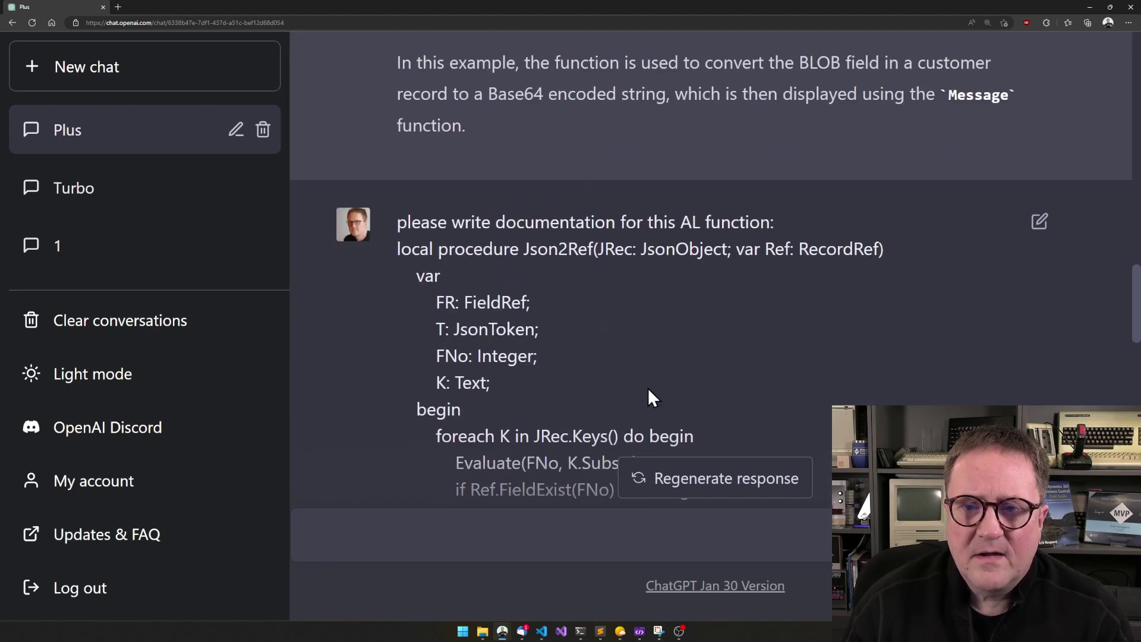
scroll(726, 377, "down", 2)
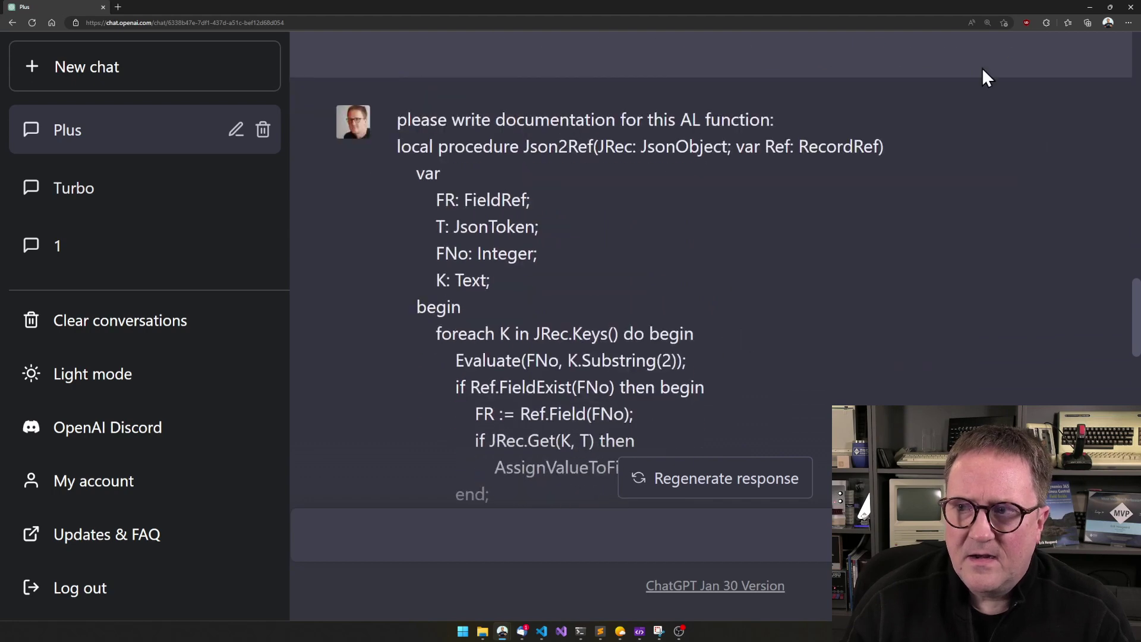
Insert a note after 'function:' that 'var' marks a by-reference parameter usable as a return value.
left_click(789, 122)
type("(and ")
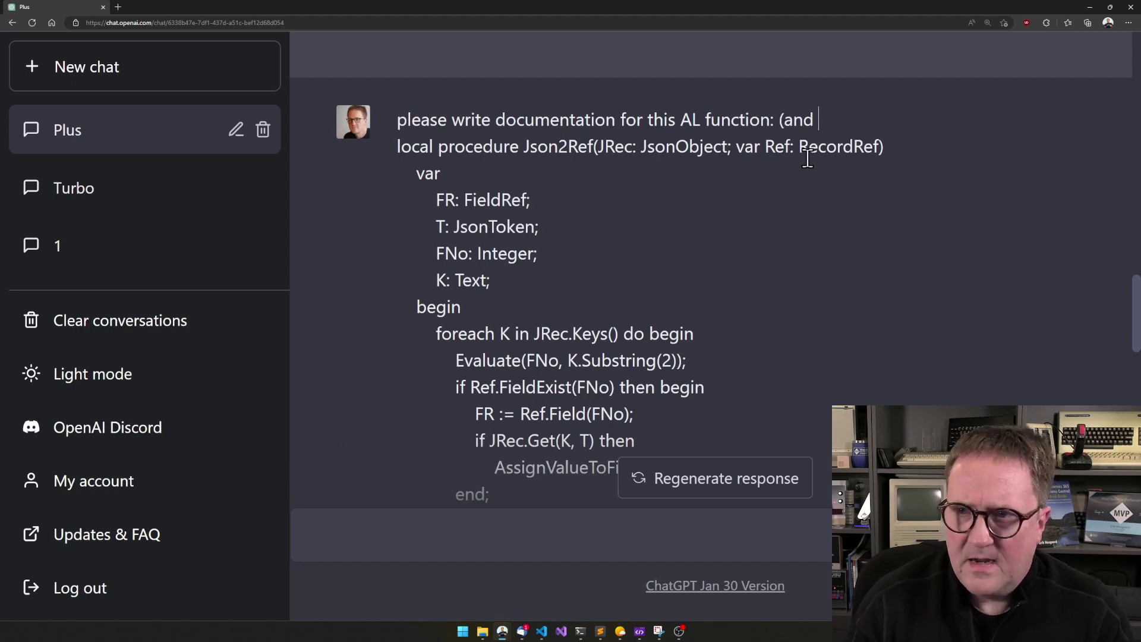
type("remember that")
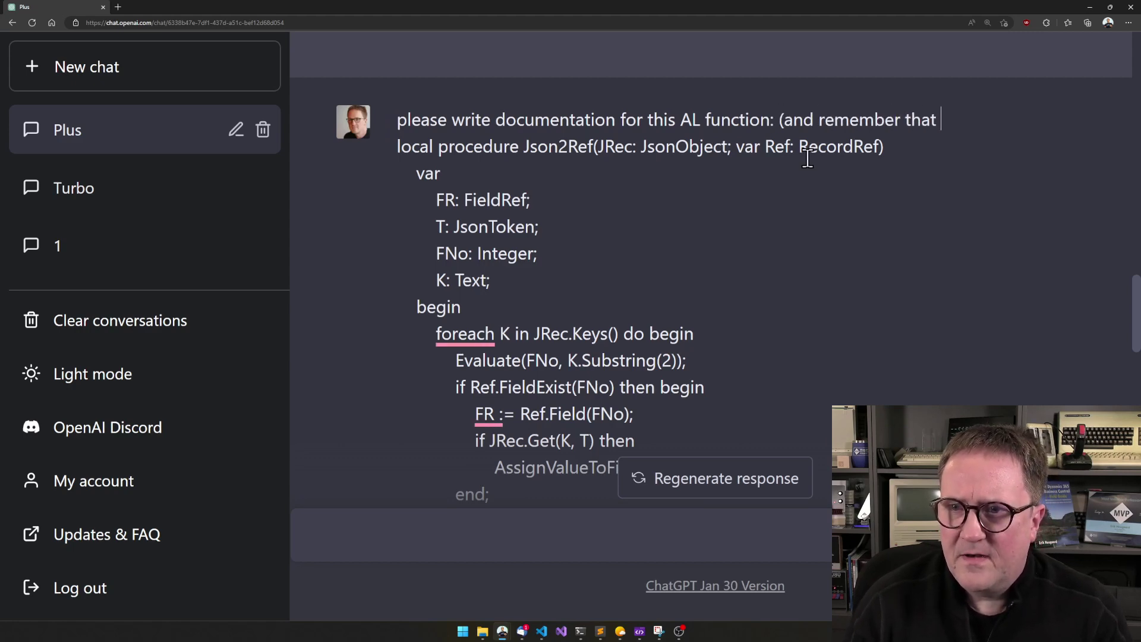
type(" \"var\" indicate")
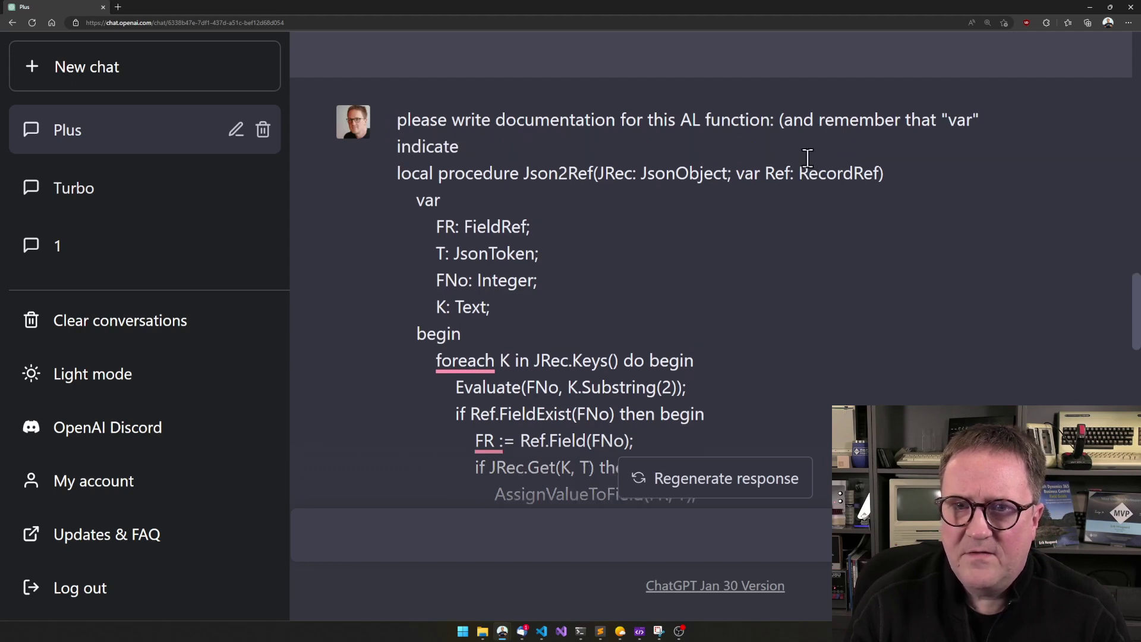
type(" a paramet")
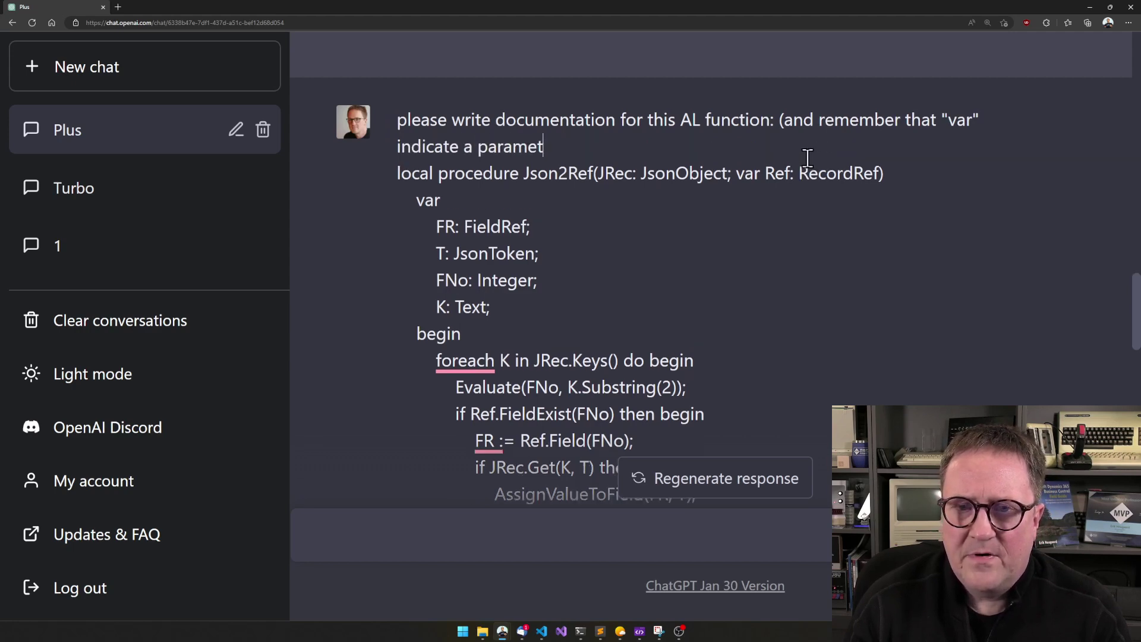
type("er passed by refenre local prorence")
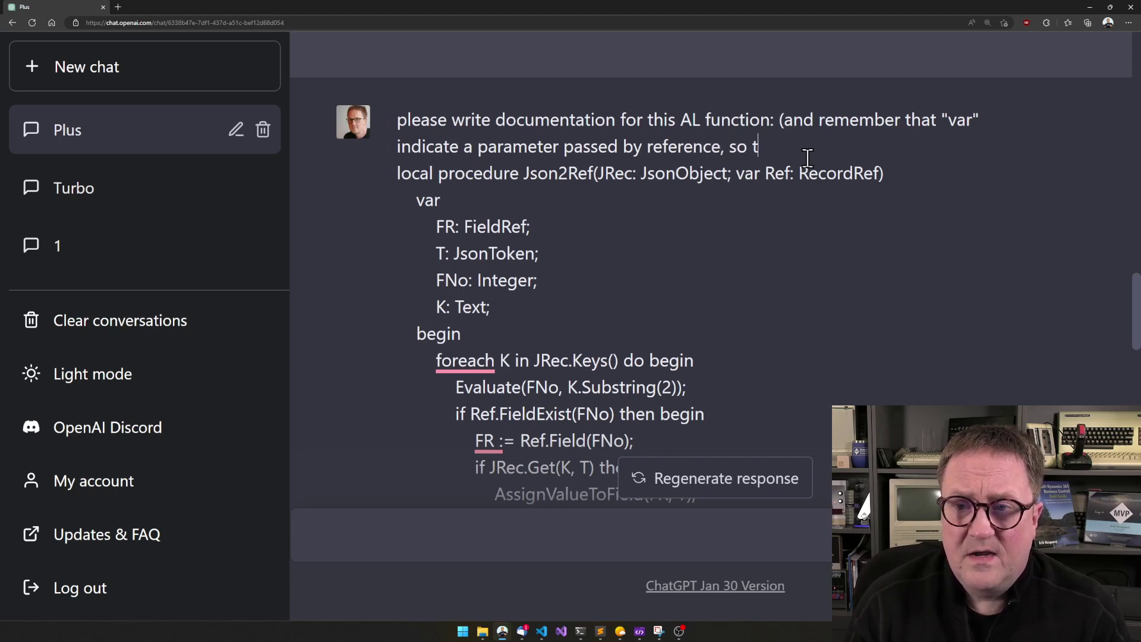
type(", so it can")
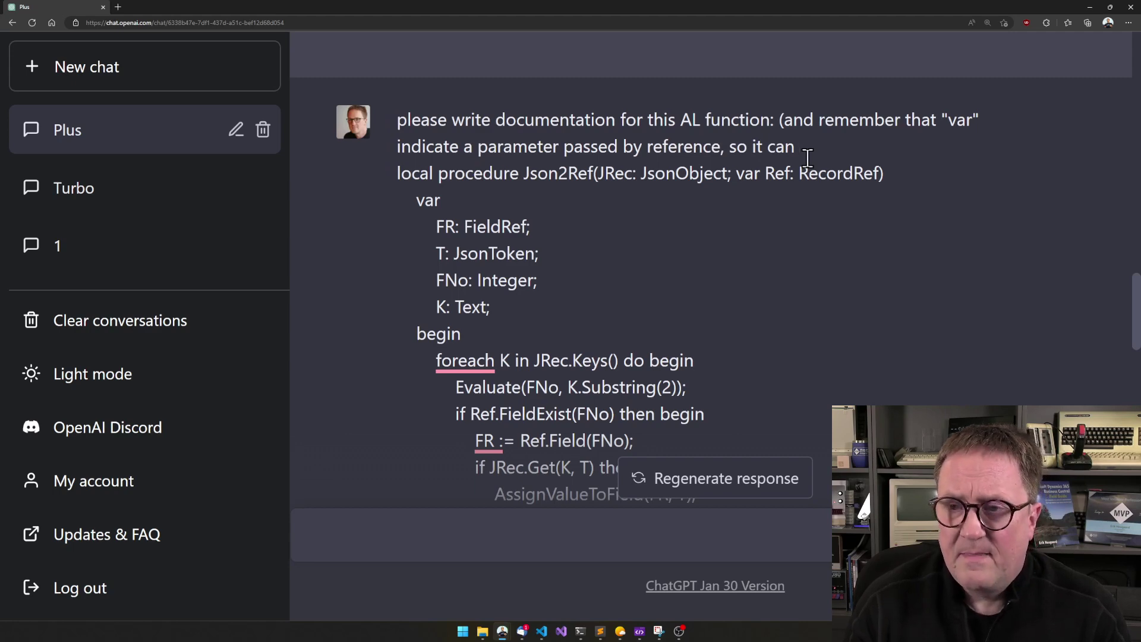
type(" work as a return value a")
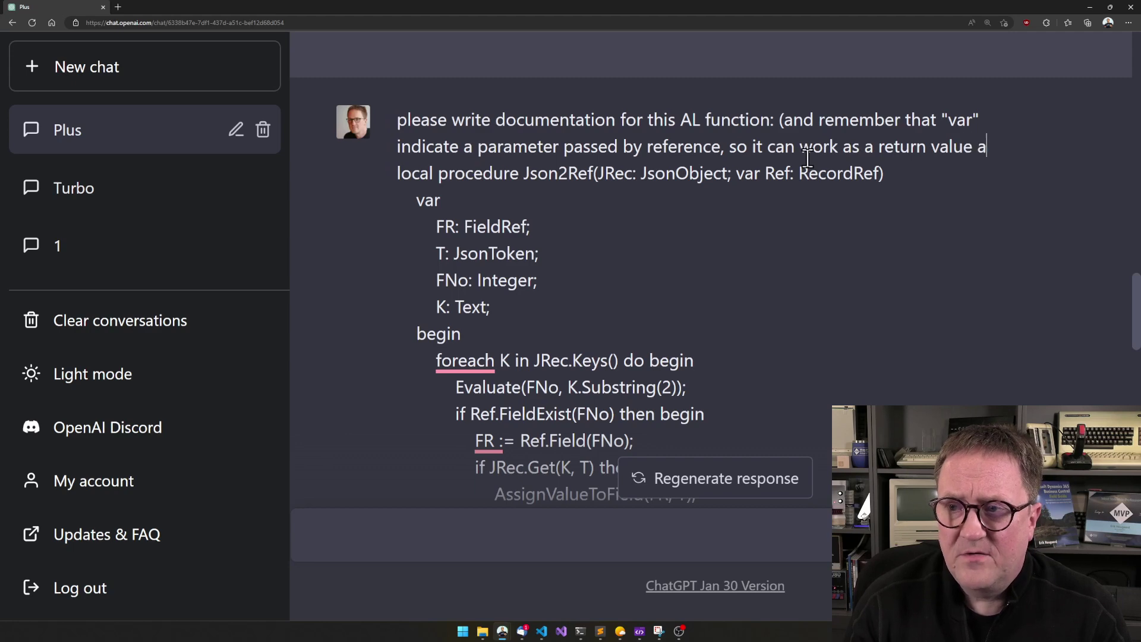
type("lso")
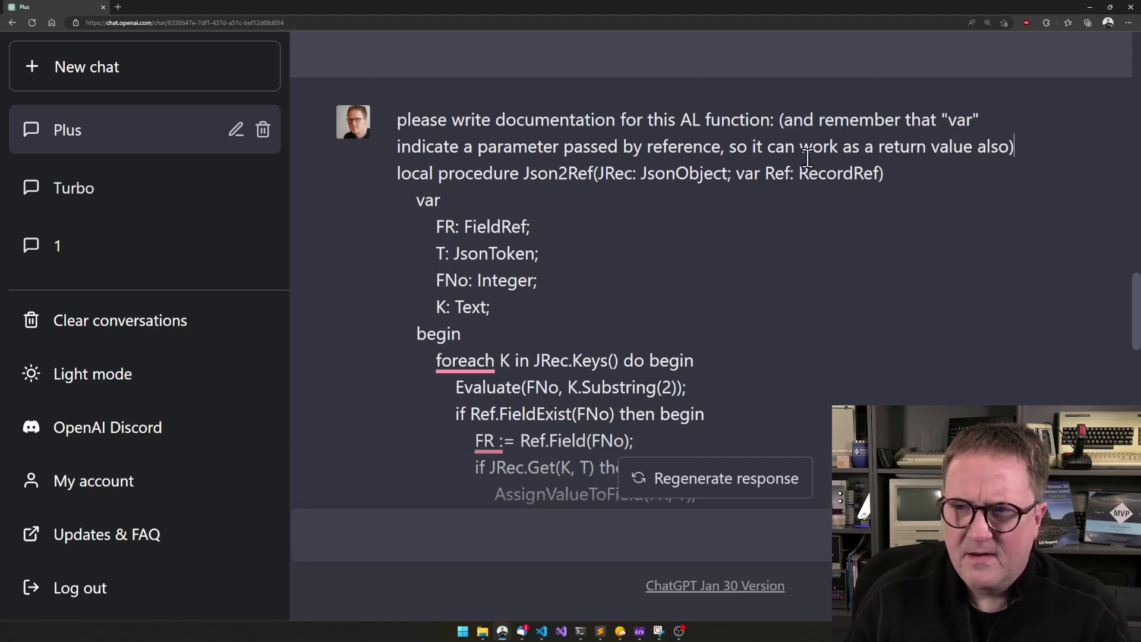
key("Return")
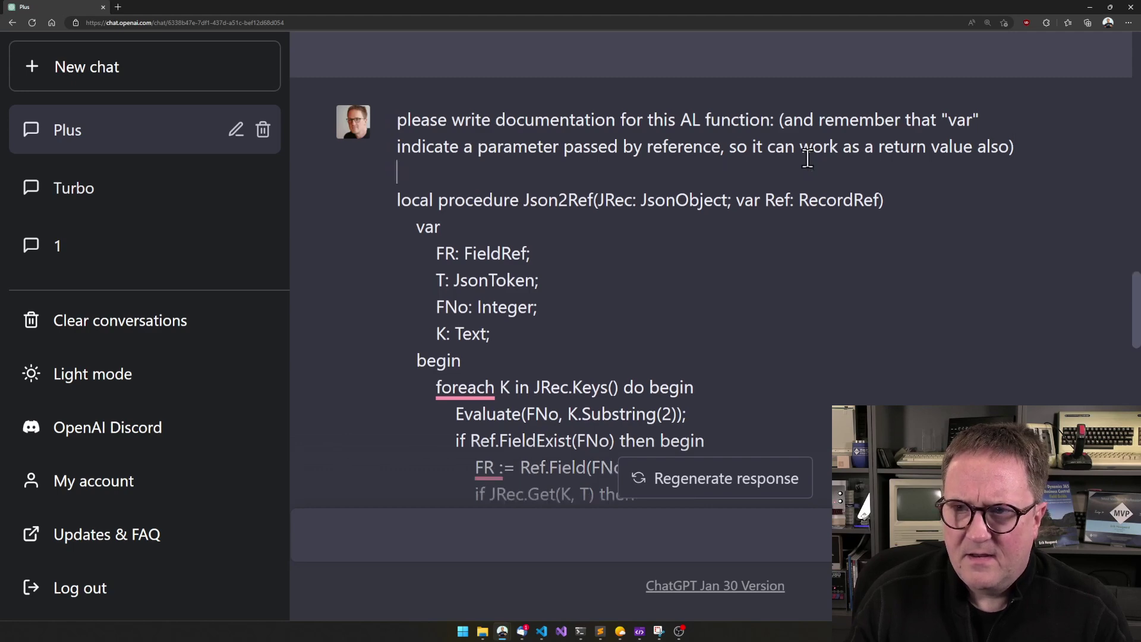
key("BackSpace")
scroll(805, 158, "down", 5)
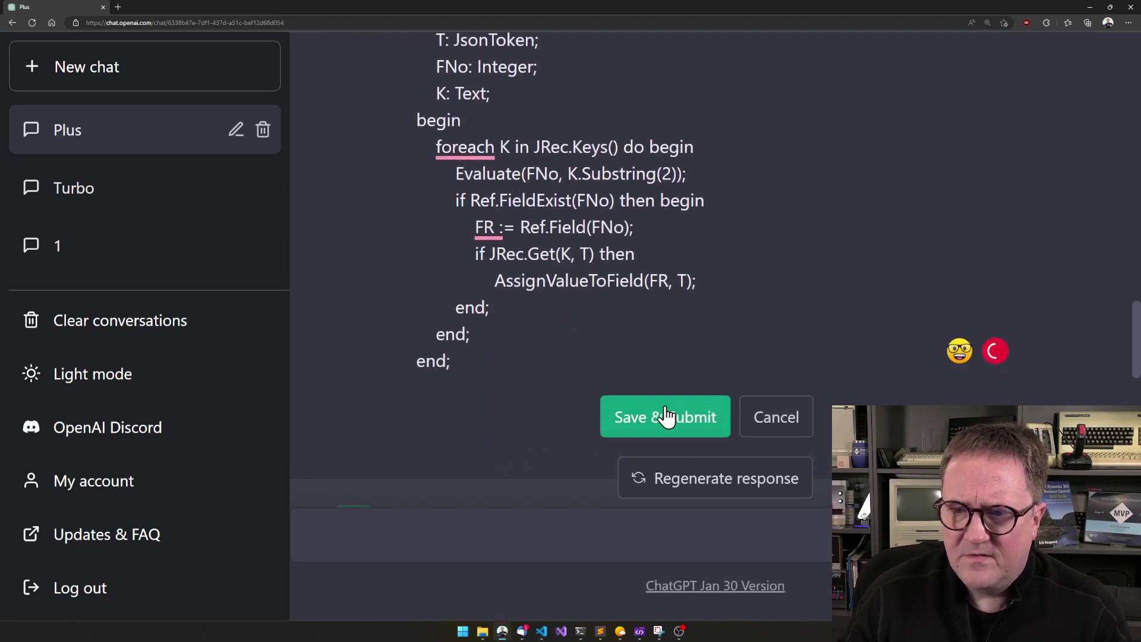
Resubmit the edited Json2Ref documentation request and compare it with the code in VS Code.
left_click(664, 418)
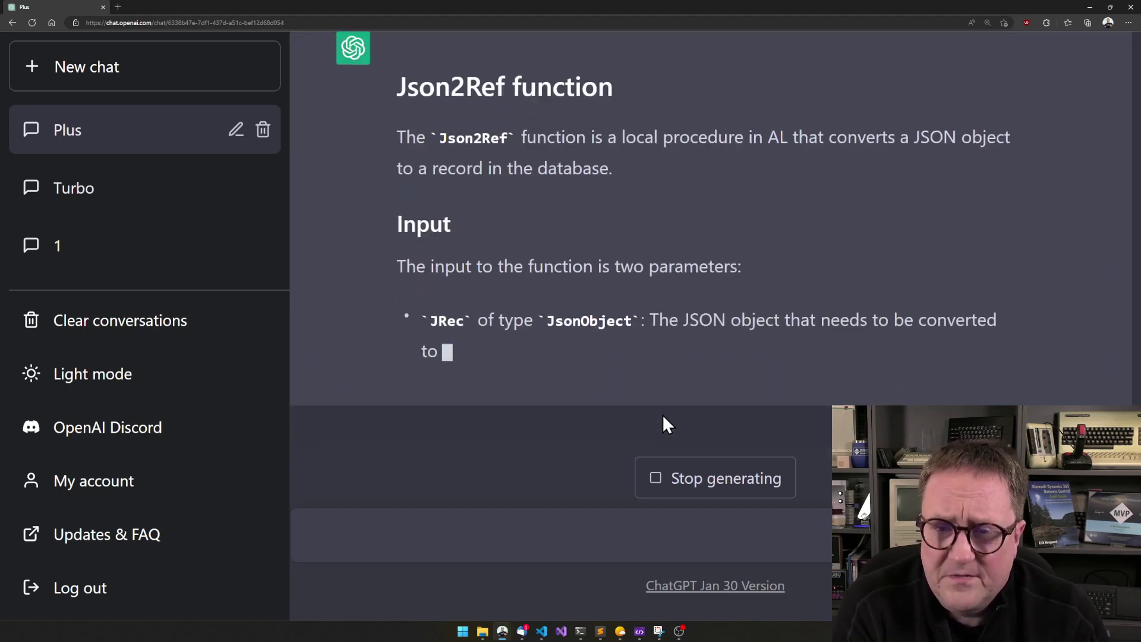
key("alt+Tab")
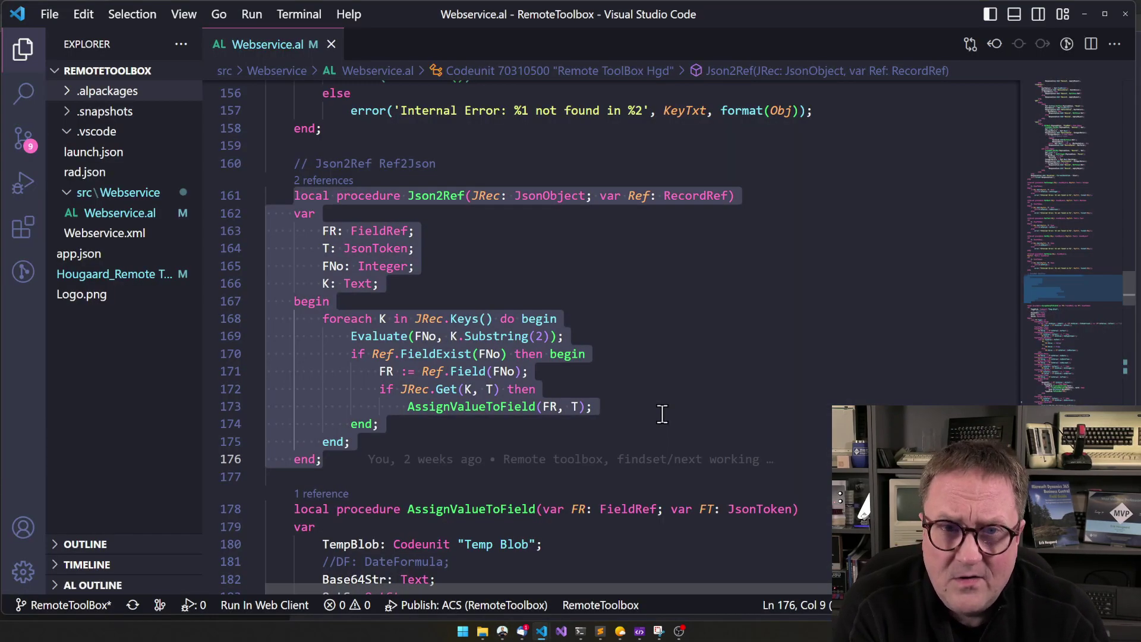
key("alt+Tab")
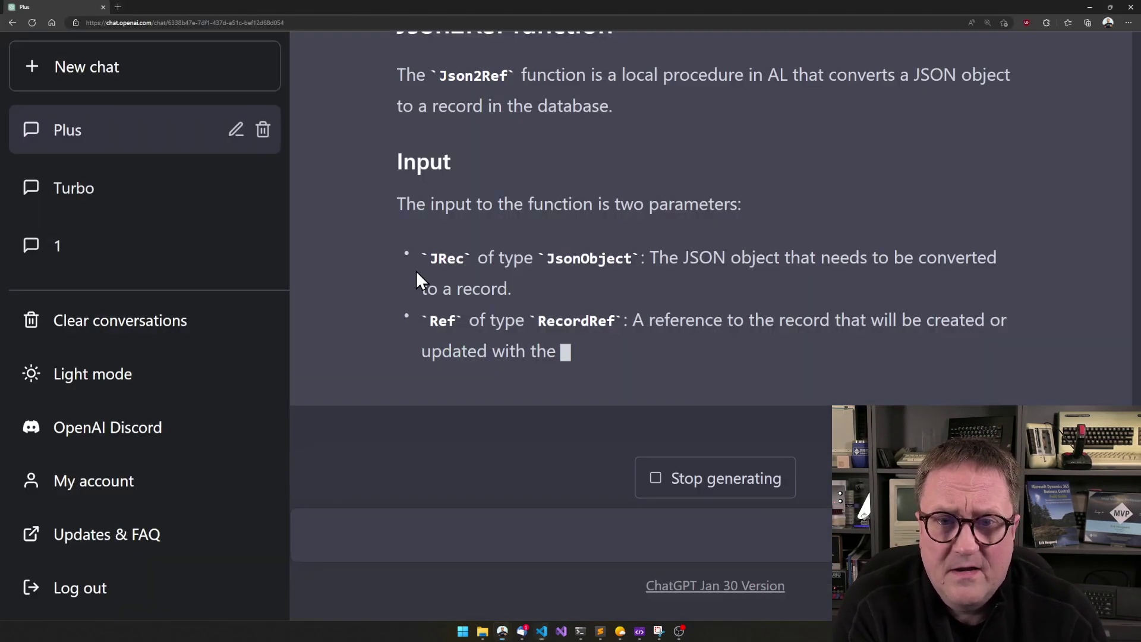
Read through the new Json2Ref documentation, scrolling back up to the prompt.
scroll(547, 152, "up", 3)
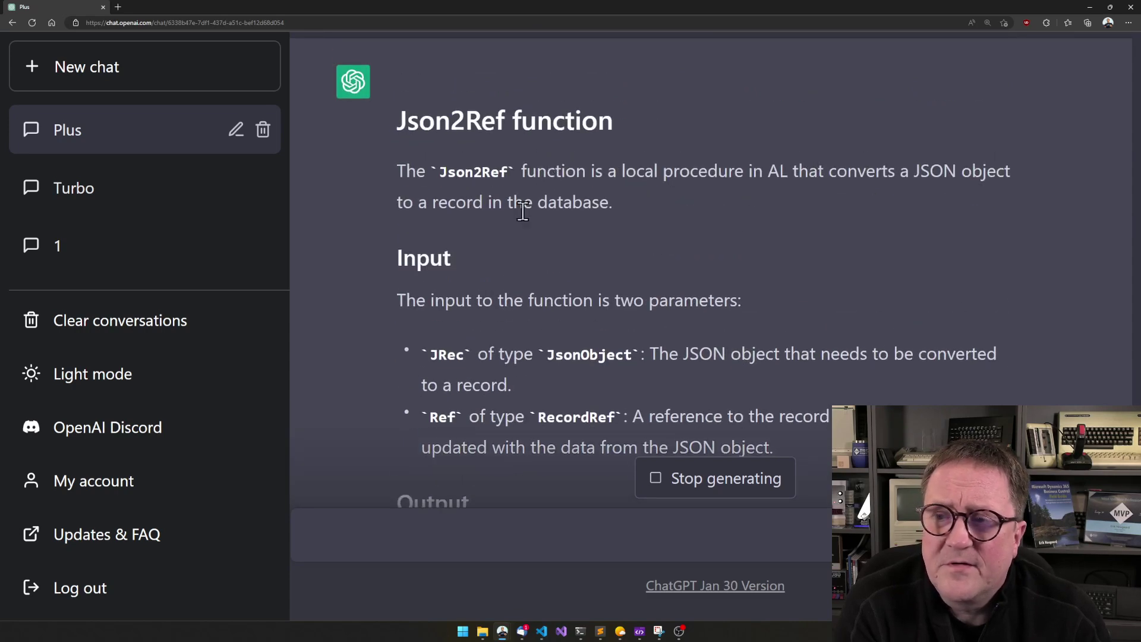
scroll(586, 298, "down", 3)
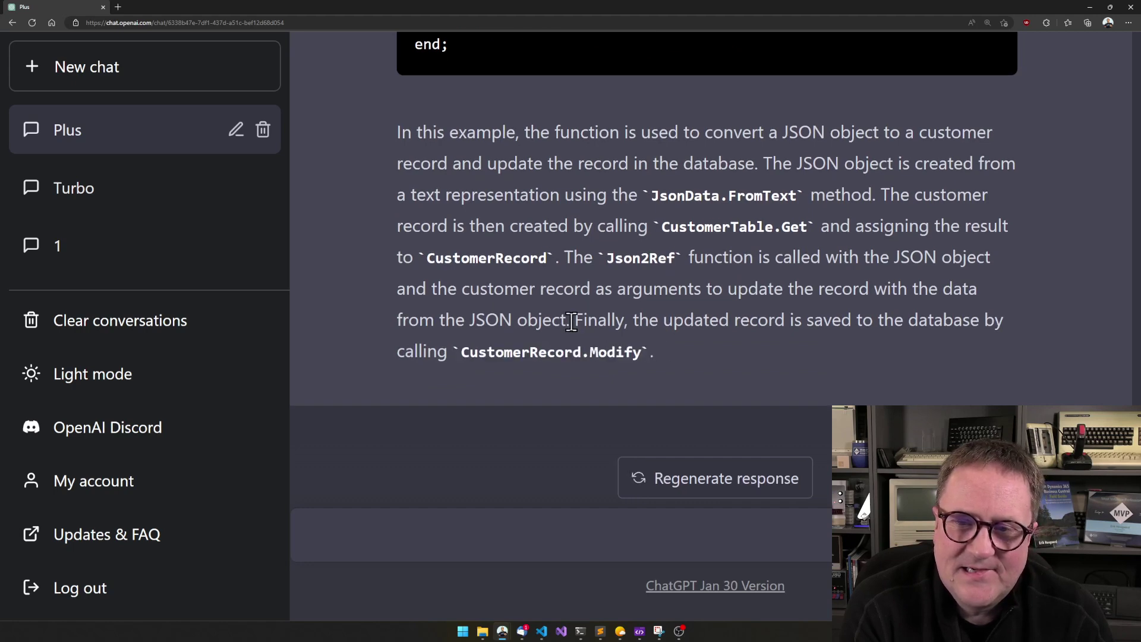
scroll(572, 322, "up", 15)
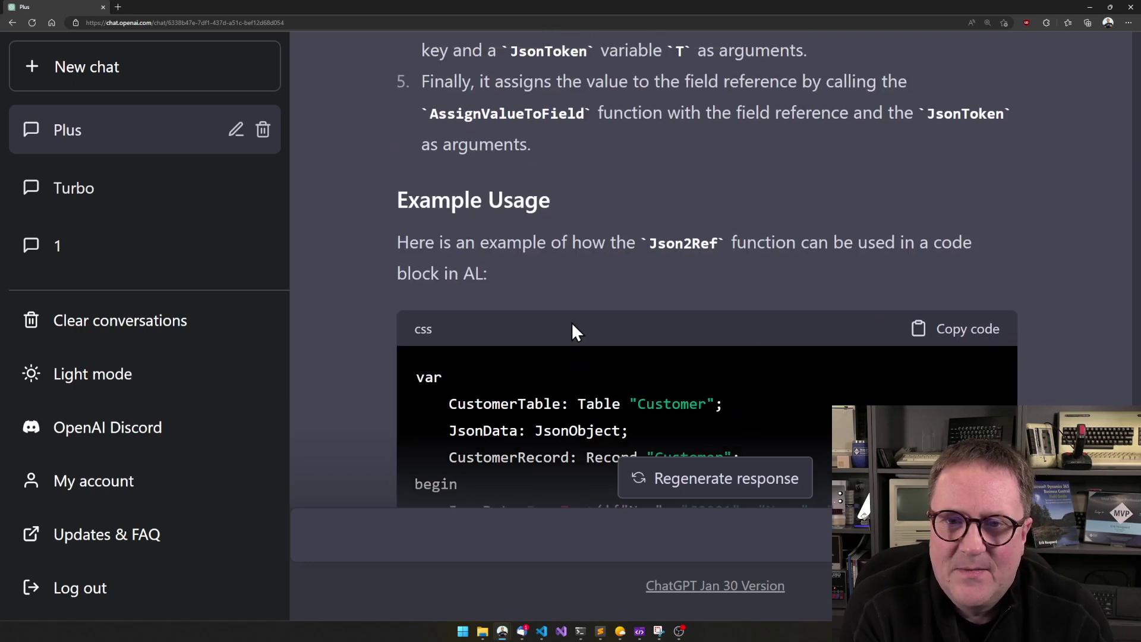
scroll(572, 322, "down", 1)
scroll(572, 322, "up", 8)
scroll(572, 322, "up", 4)
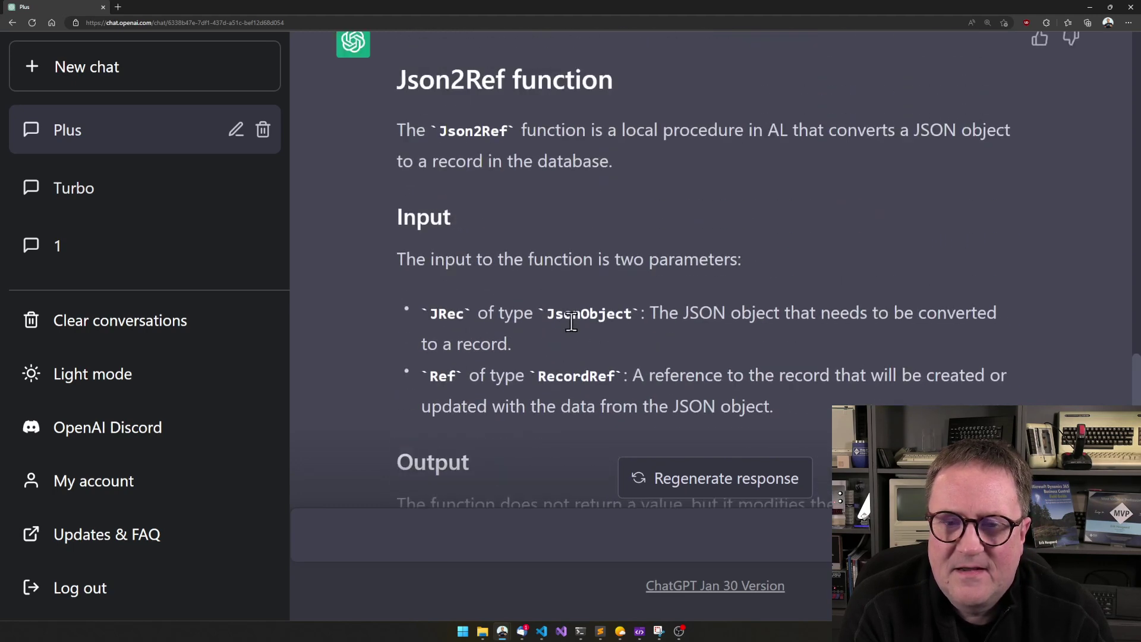
scroll(572, 322, "up", 4)
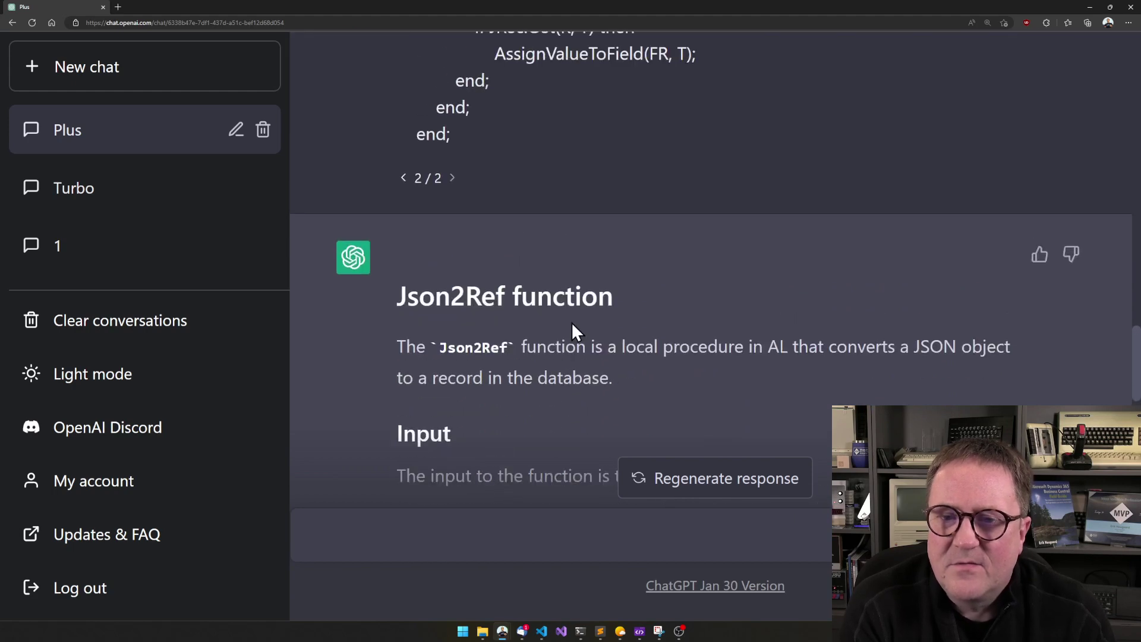
scroll(571, 323, "up", 9)
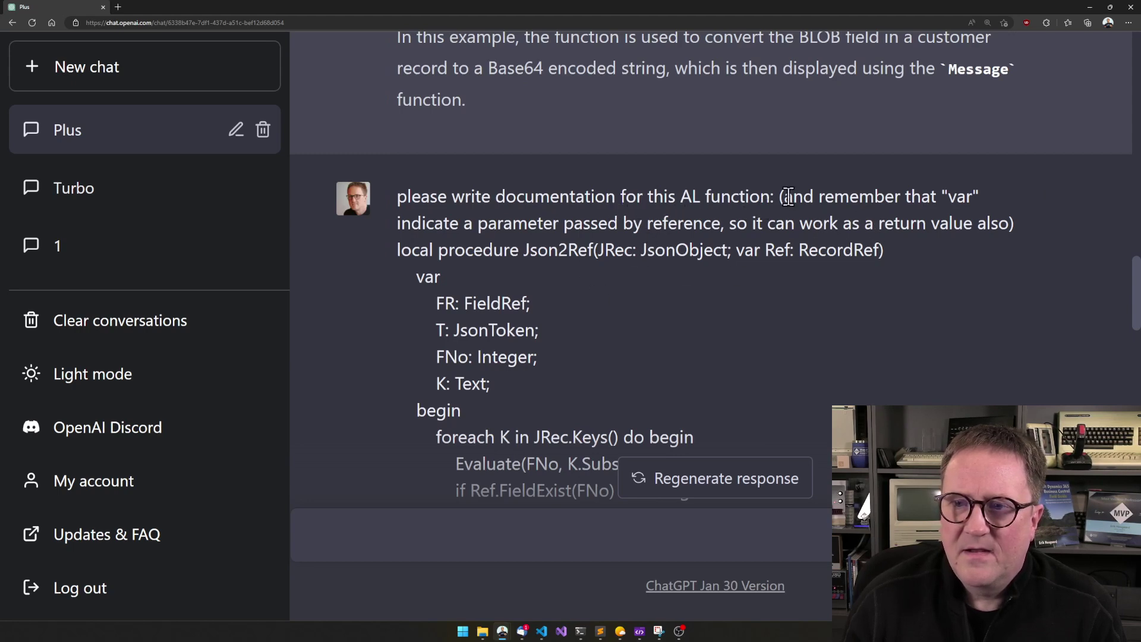
Add 'Also, please omit the code example, just describe how the function can be used' to the Json2Ref prompt and resubmit.
left_click(1026, 221)
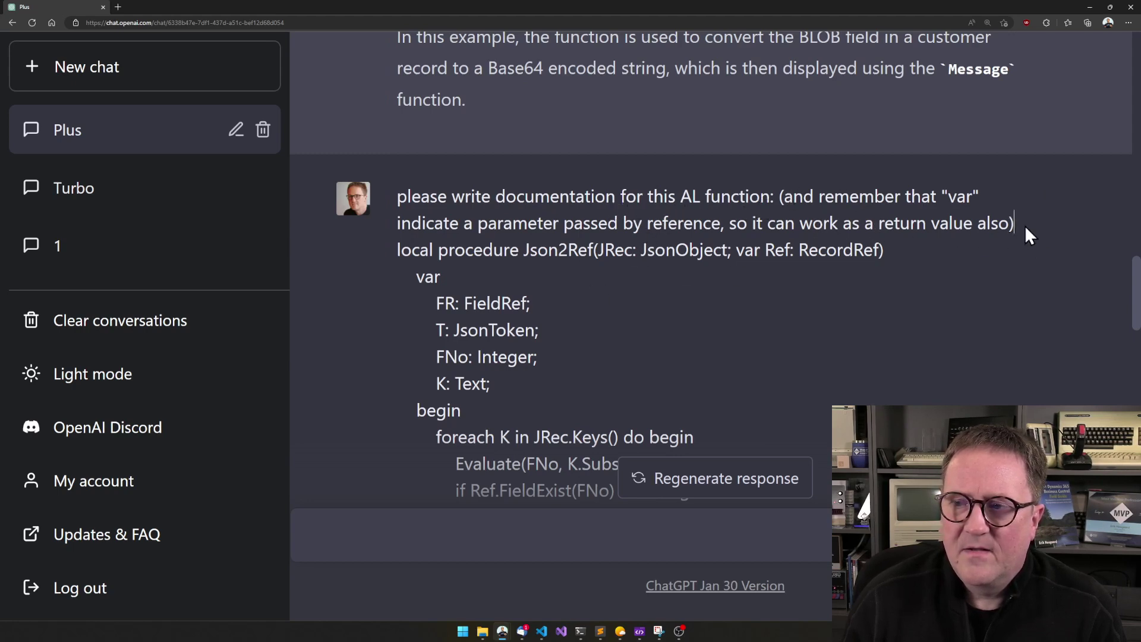
key("Return")
type("Ap")
key("BackSpace")
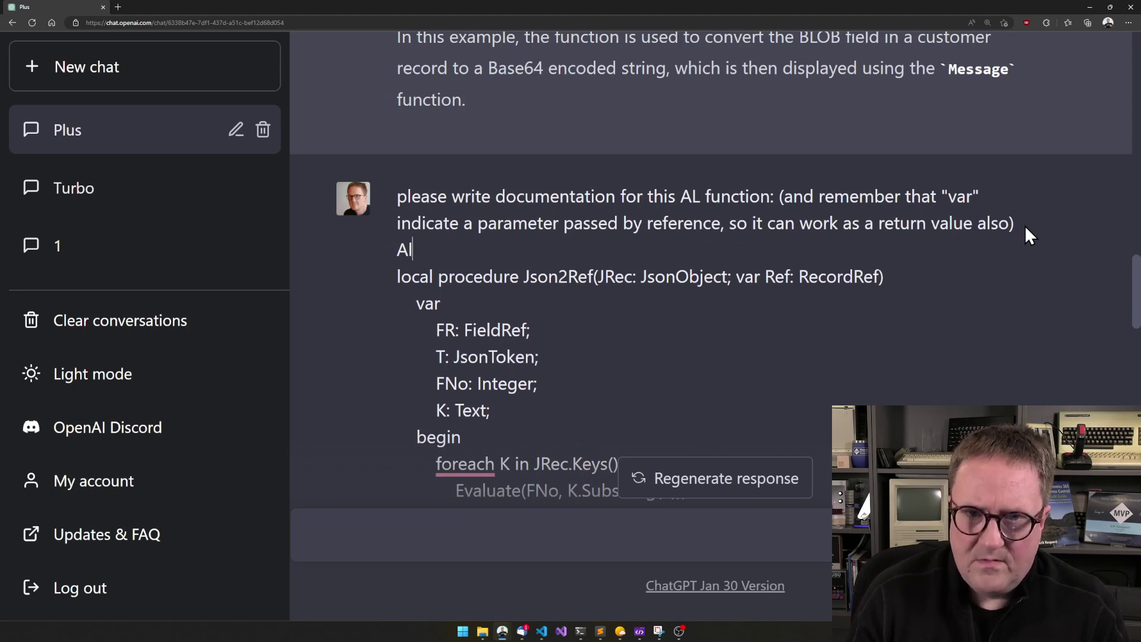
type("lso, please ")
type("omit hte")
key("BackSpace")
key("BackSpace")
key("BackSpace")
type("the ")
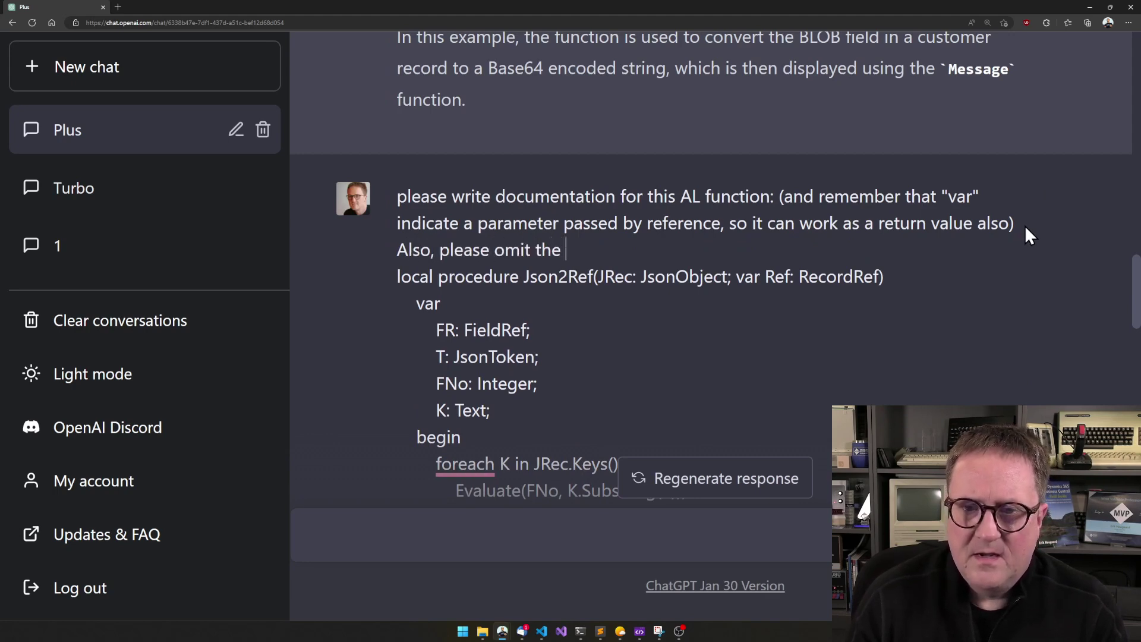
type("code example")
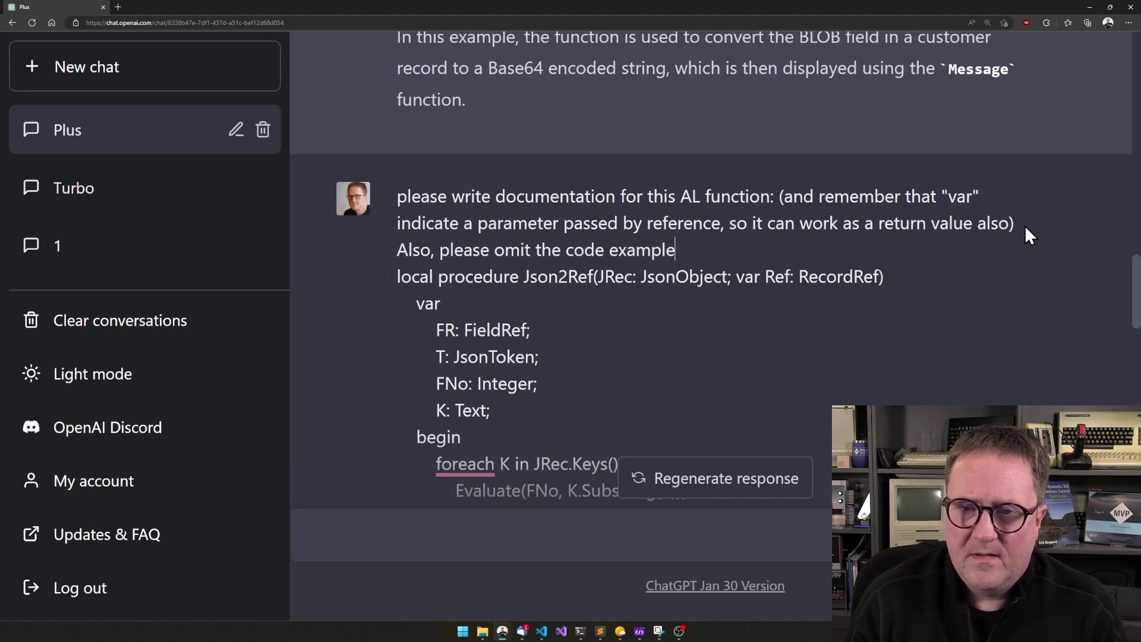
type(", just describe")
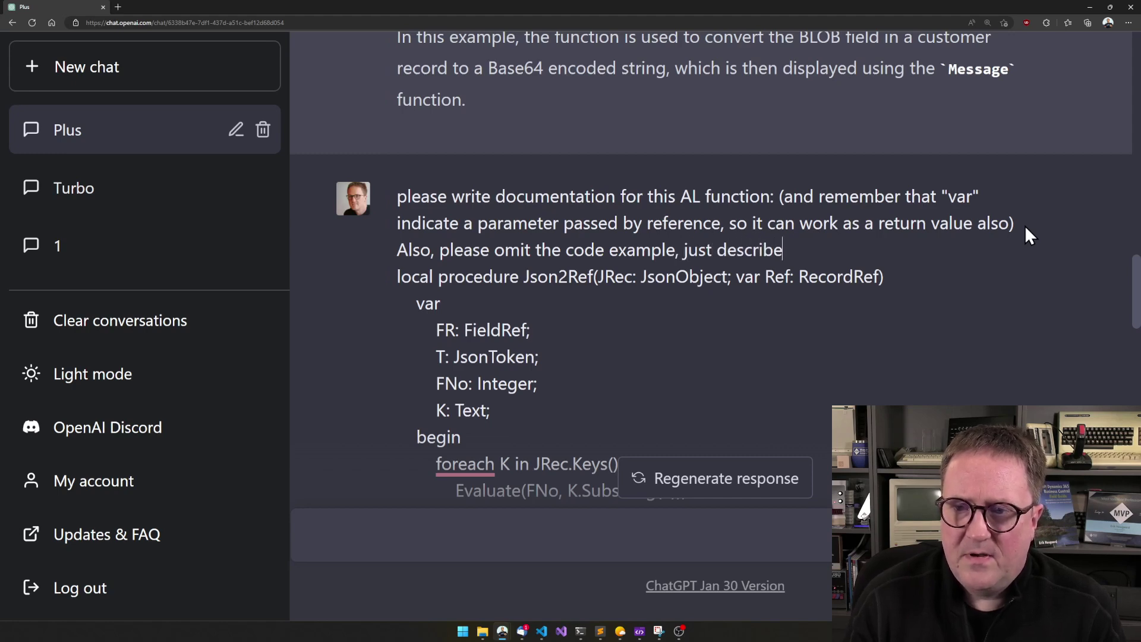
type(" how the f")
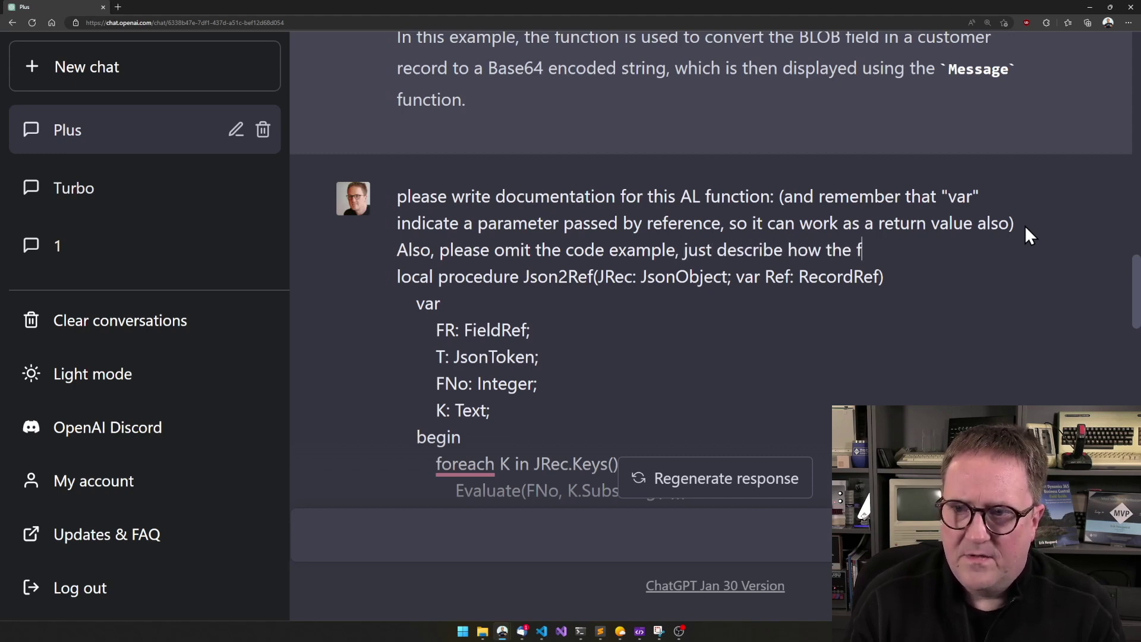
type("unction can be used:")
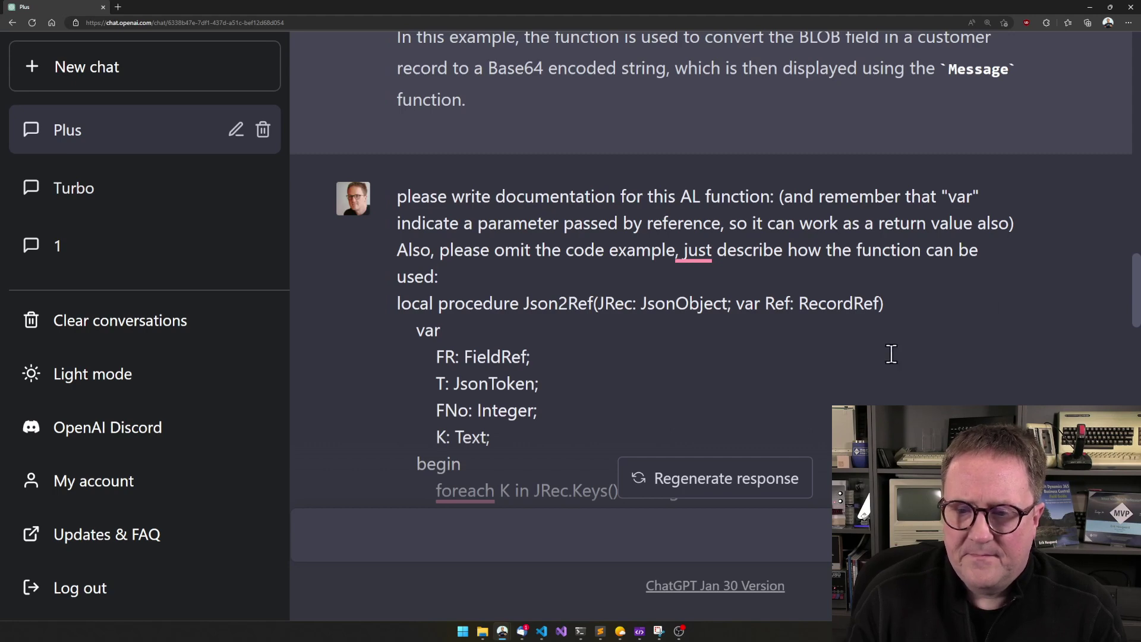
scroll(832, 347, "down", 6)
left_click(713, 372)
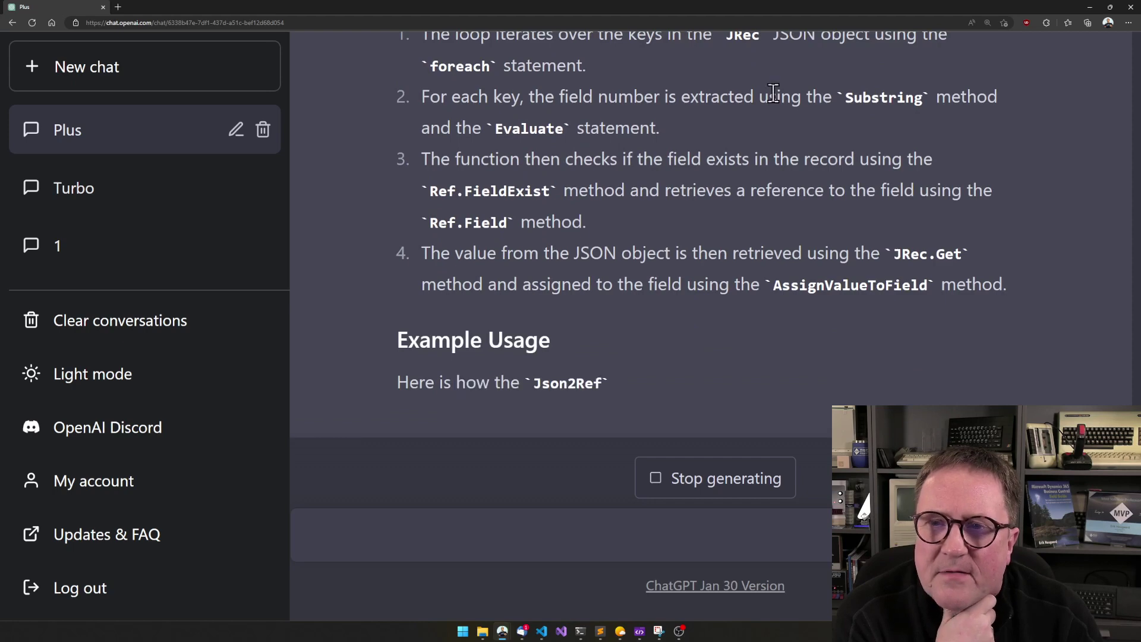
Review the Json2Ref procedure in Webservice.al, then return to ChatGPT's Example Usage answer.
key("alt+Tab")
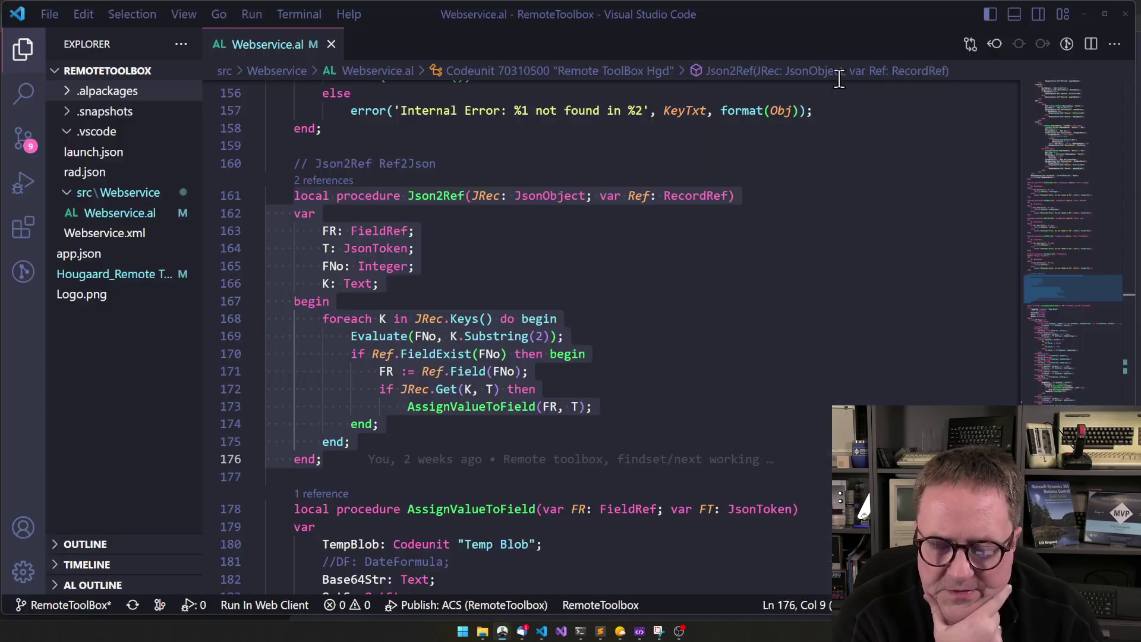
left_click(523, 341)
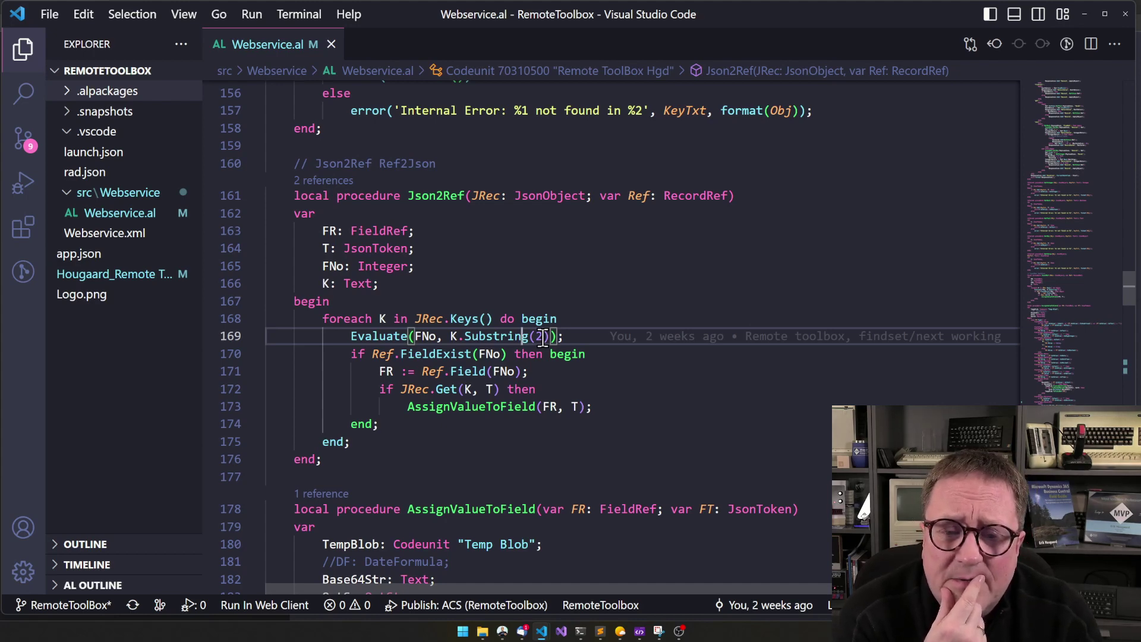
key("alt+Tab")
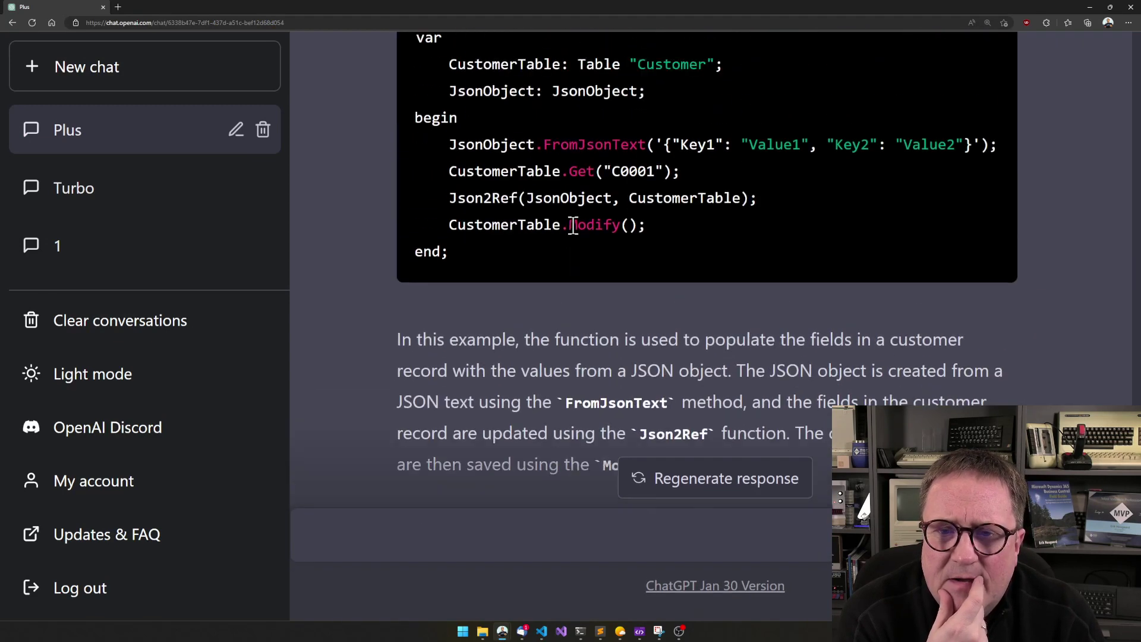
Scroll through the third Json2Ref answer and the prompt above it to compare them.
scroll(573, 226, "up", 3)
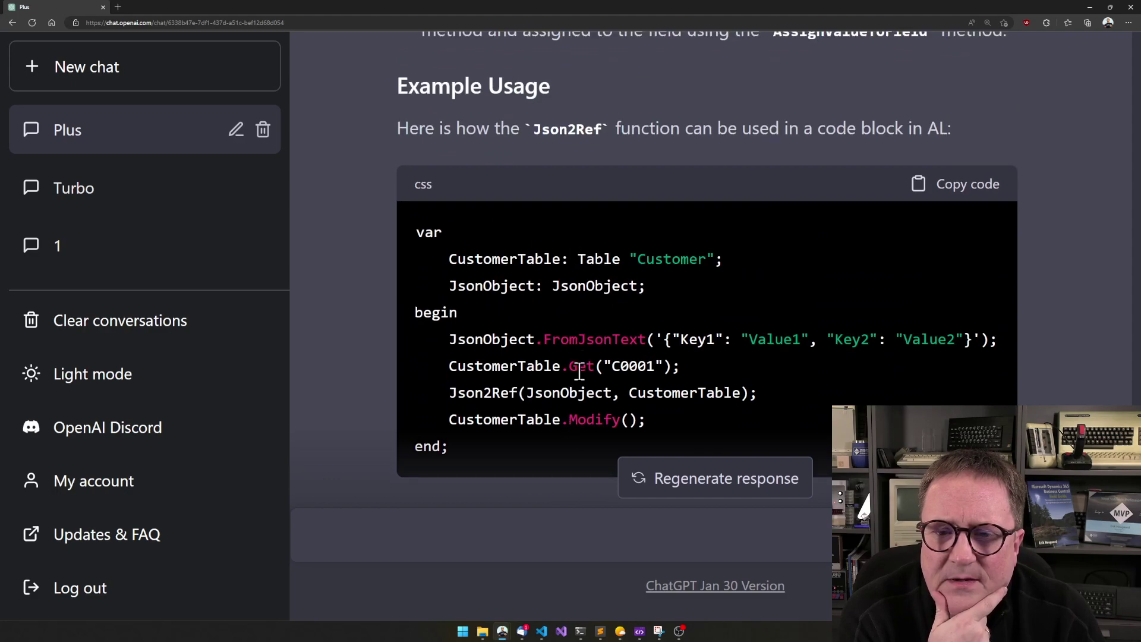
scroll(617, 358, "up", 10)
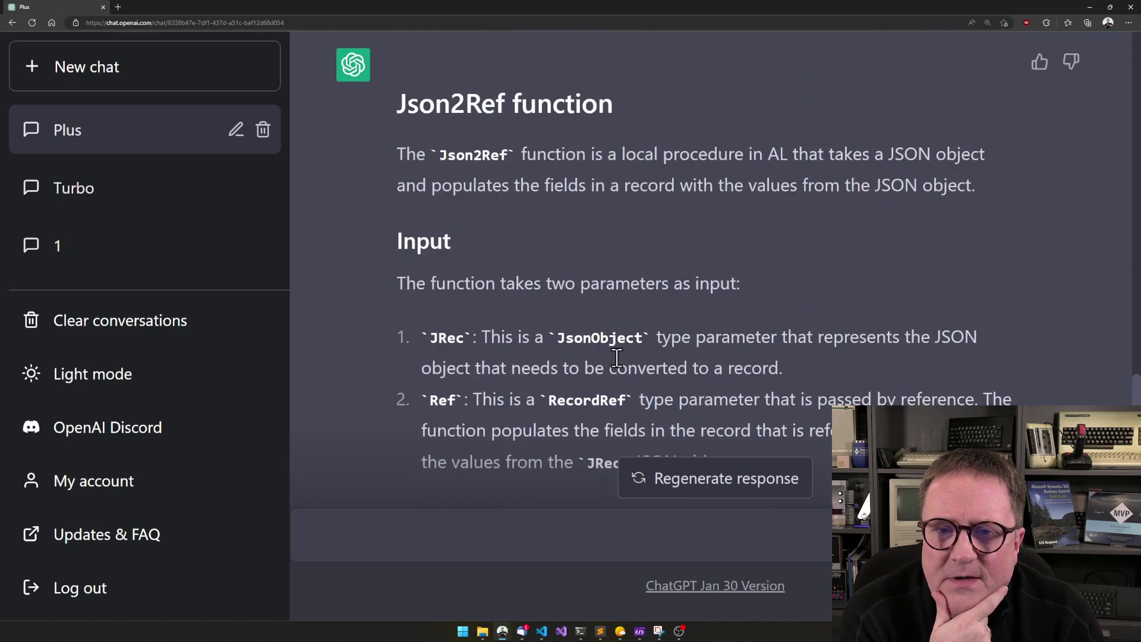
scroll(617, 358, "up", 8)
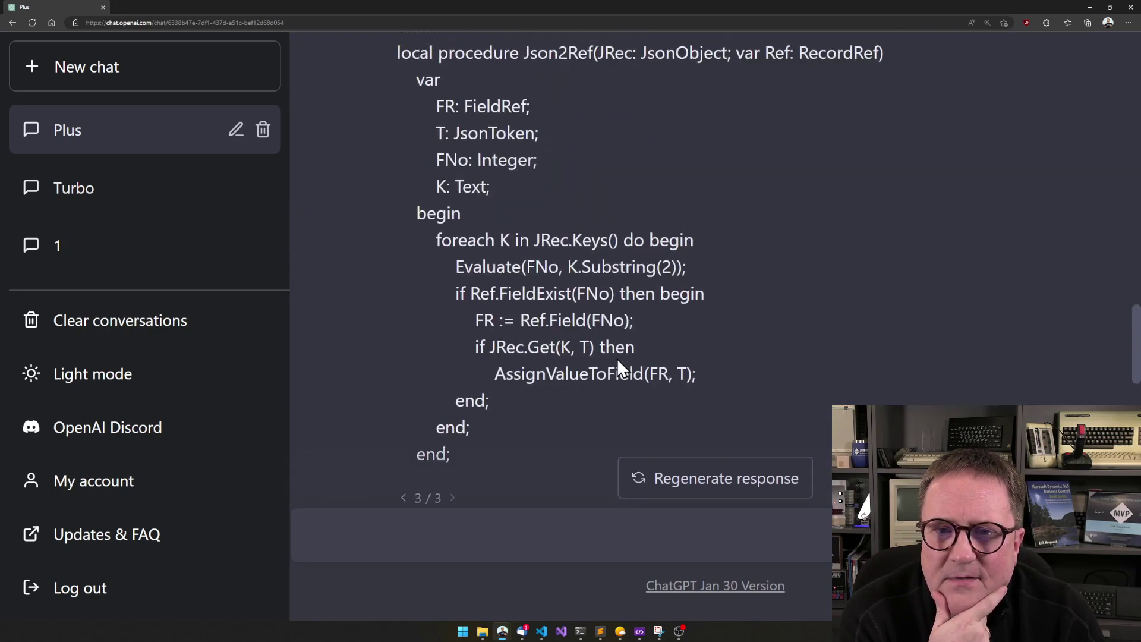
scroll(617, 363, "up", 3)
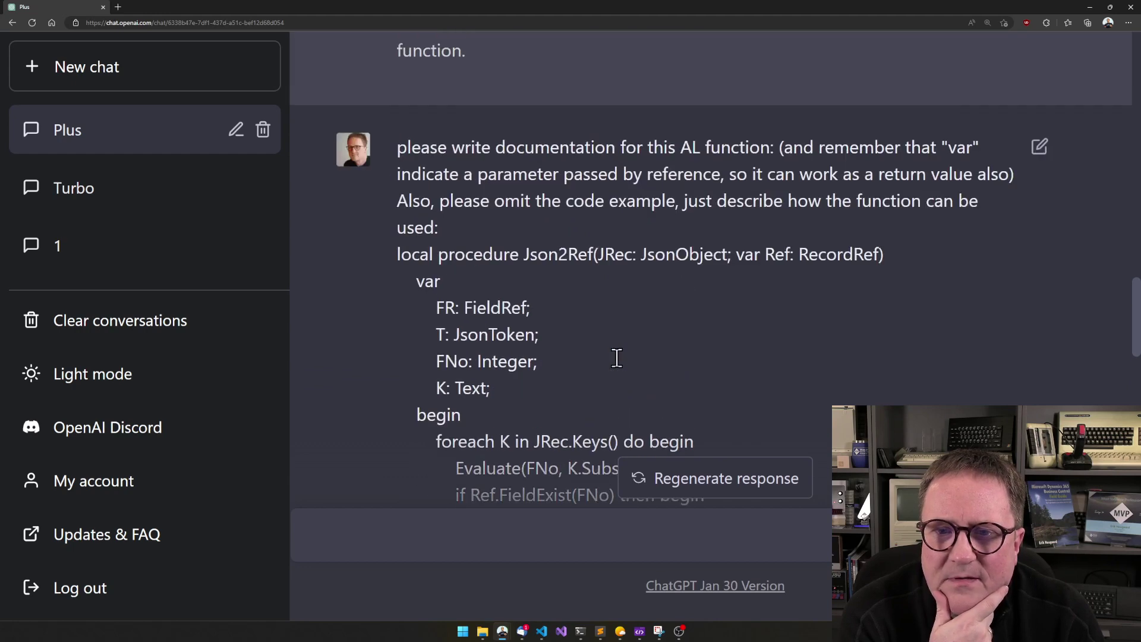
scroll(617, 358, "down", 8)
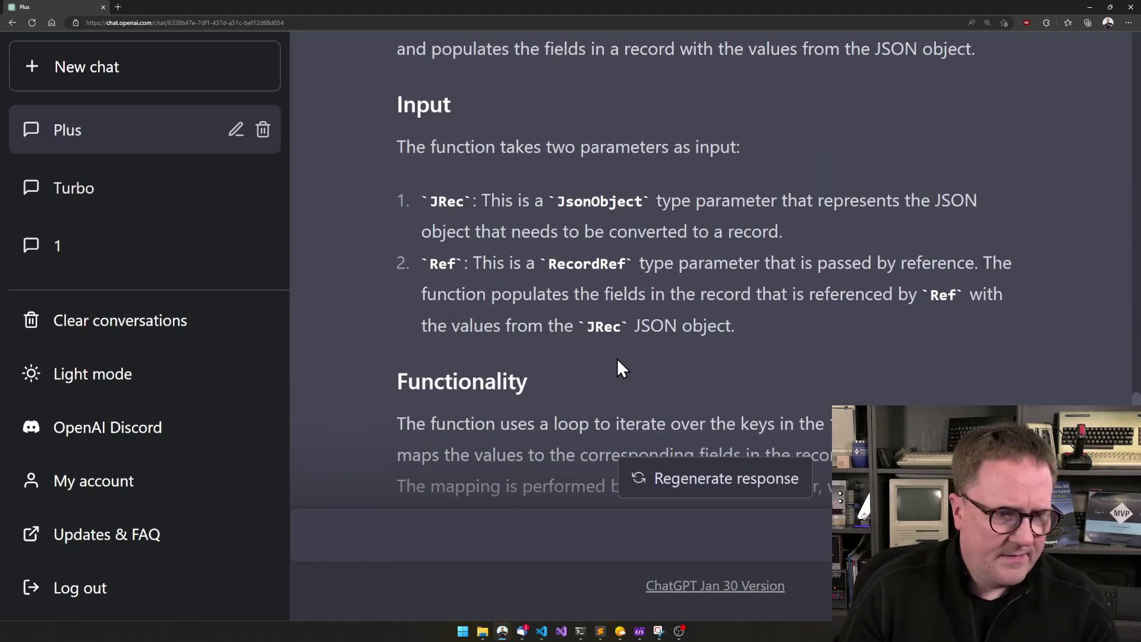
Select and copy the AssignValueToField procedure, lines 178–245, in Webservice.al.
key("alt+Tab")
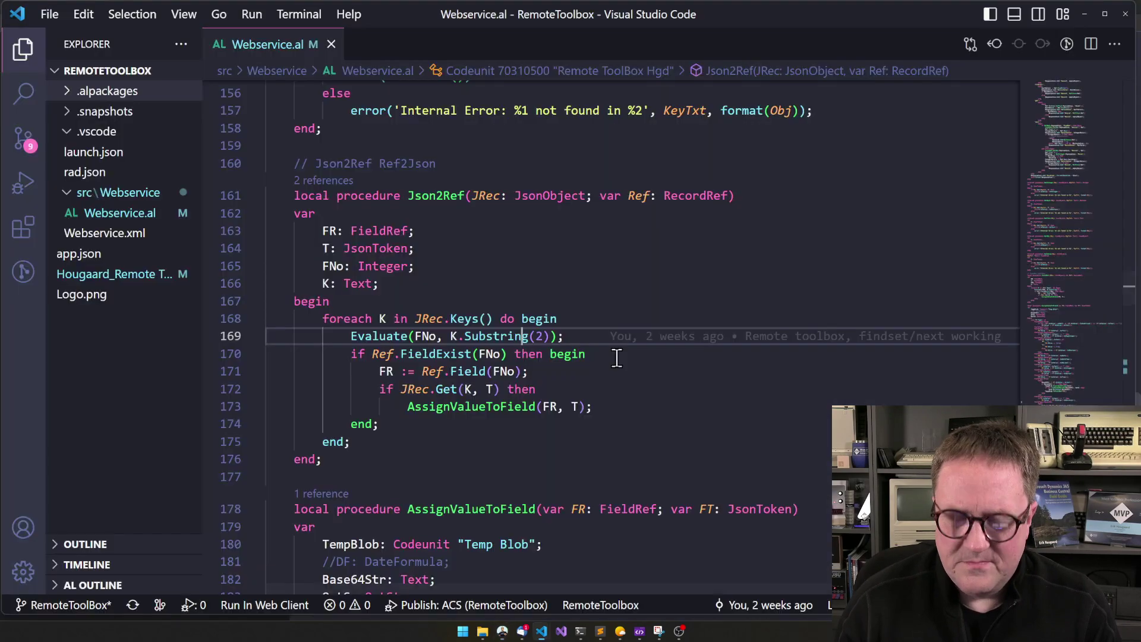
scroll(529, 339, "down", 7)
scroll(535, 342, "down", 3)
scroll(535, 342, "up", 5)
left_click(295, 200)
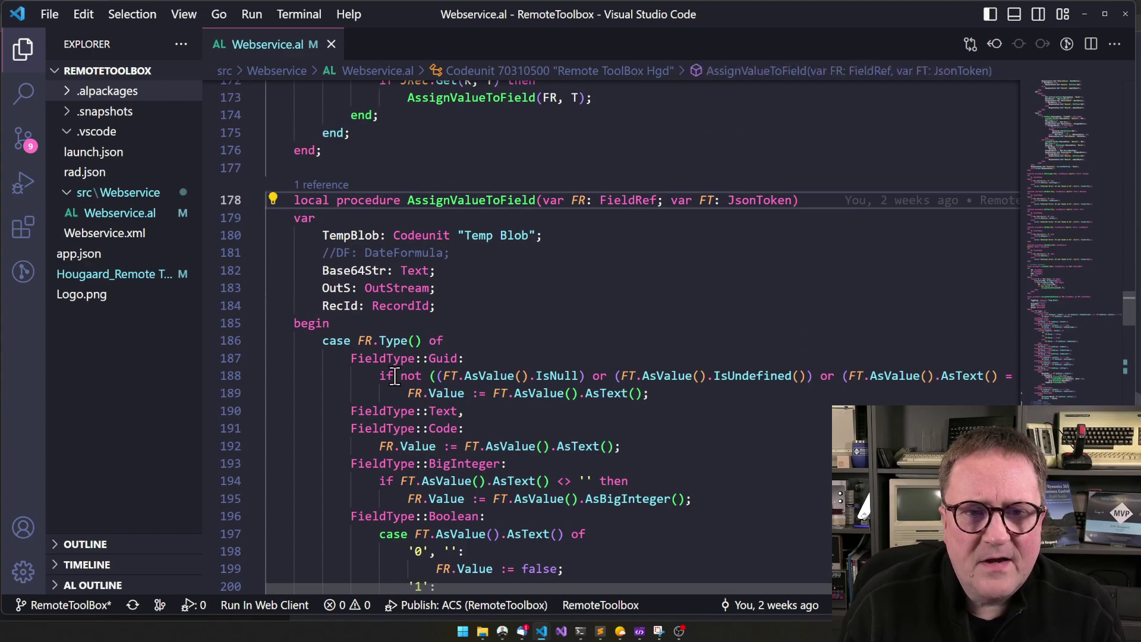
key("shift+Down")
key("shift+Down")
key("shift+Down")
key("shift+Down")
key("shift+Down")
key("shift+Down")
key("shift+Down")
key("shift+Down")
key("shift+Down")
key("shift+Down")
key("shift+Down")
key("shift+Down")
key("shift+Down")
key("shift+Down")
key("shift+Down")
key("shift+Down")
key("shift+Down")
key("shift+Down")
key("shift+Down")
key("shift+Down")
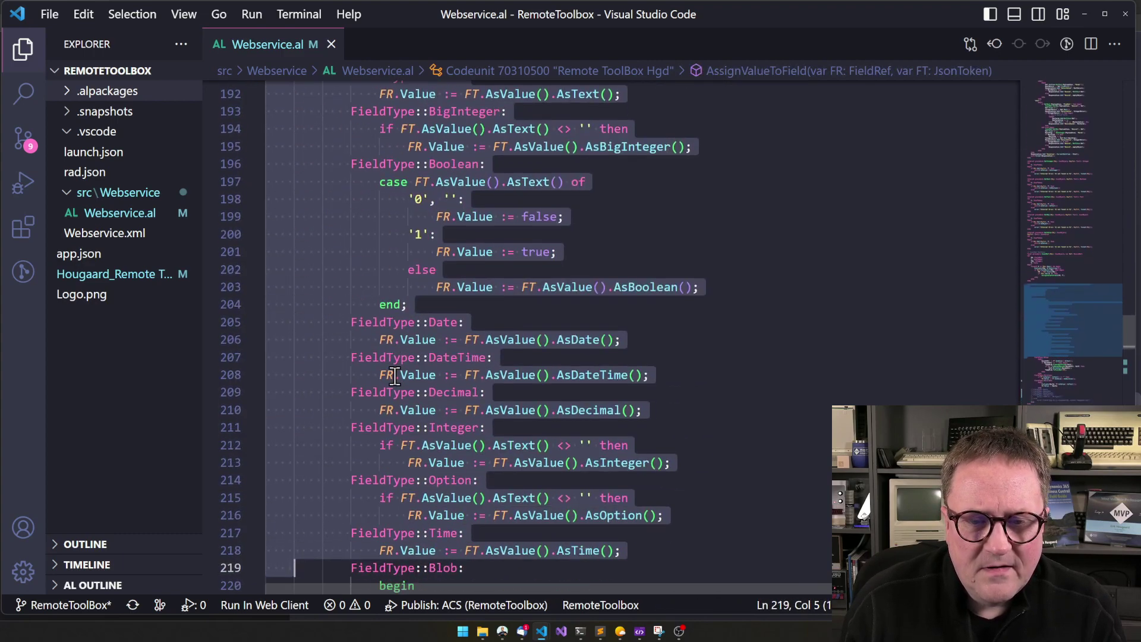
key("shift+Down")
key("shift+Down")
key("shift+Down")
key("shift+Down")
key("shift+Down")
key("shift+Down")
key("shift+Down")
key("shift+Down")
key("shift+Down")
key("shift+Down")
key("shift+Down")
key("shift+Down")
key("shift+Down")
key("shift+Down")
key("shift+Down")
key("shift+Down")
key("shift+Down")
key("shift+Down")
key("shift+Down")
key("shift+Down")
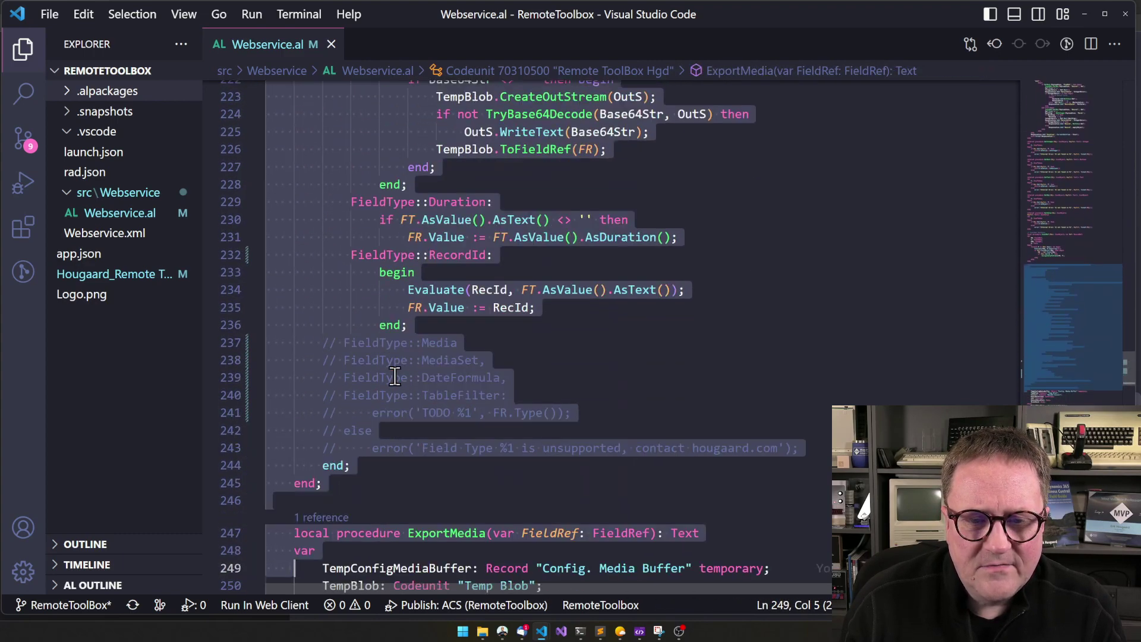
key("shift+Up")
key("shift+Up")
key("shift+Up")
key("shift+Up")
key("shift+Down")
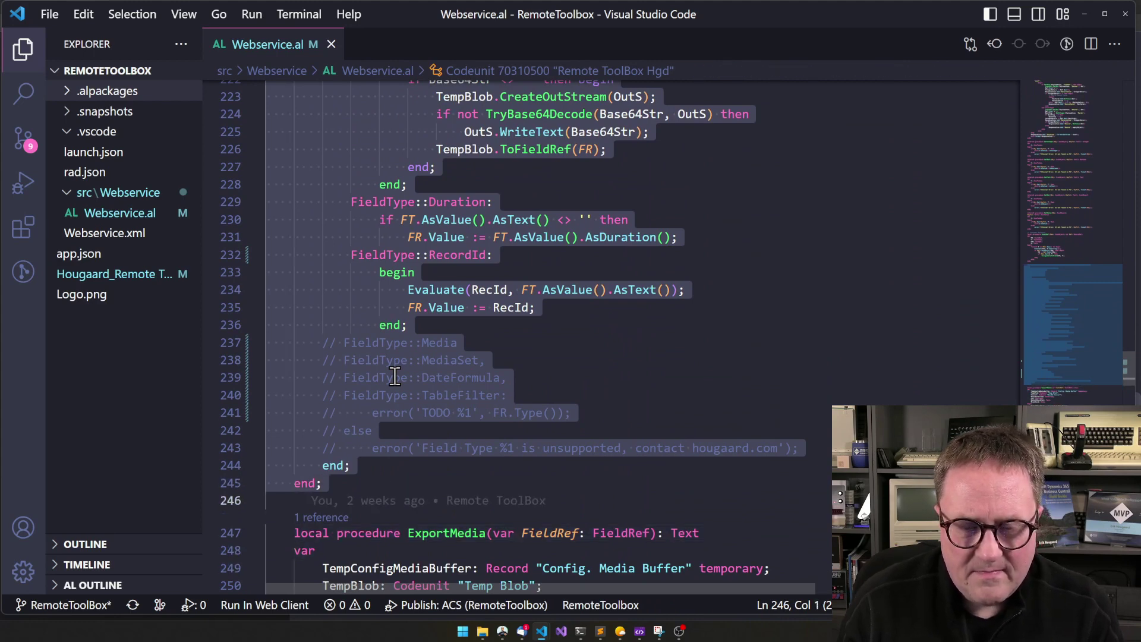
key("alt+Tab")
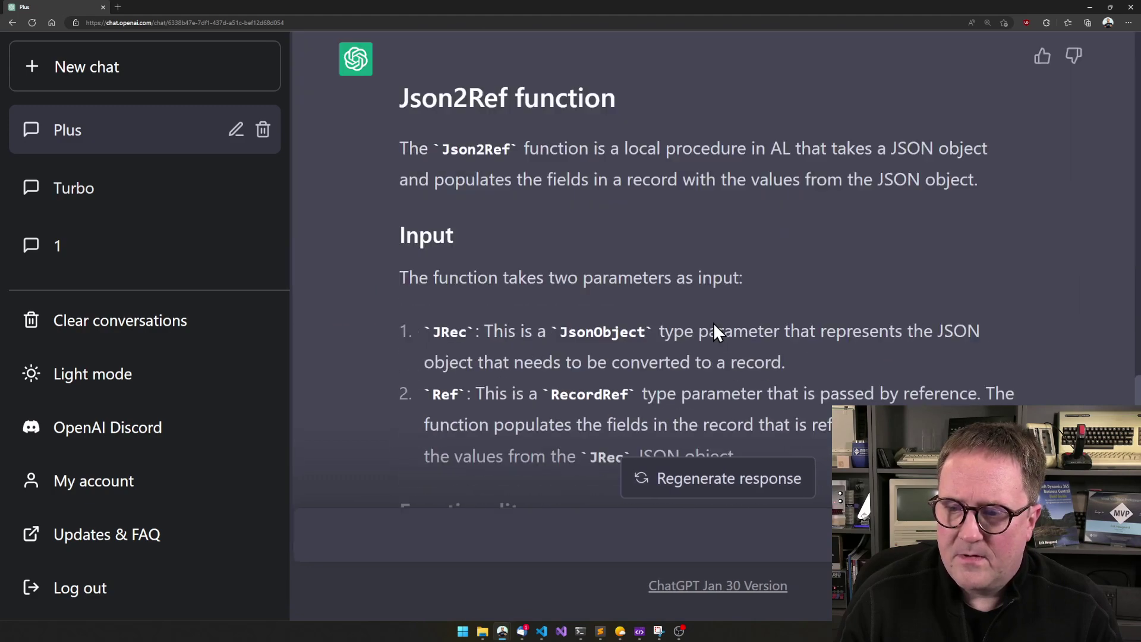
Send 'Write documentation for this AL function:' with the AssignValueToField code pasted below.
scroll(714, 326, "down", 10)
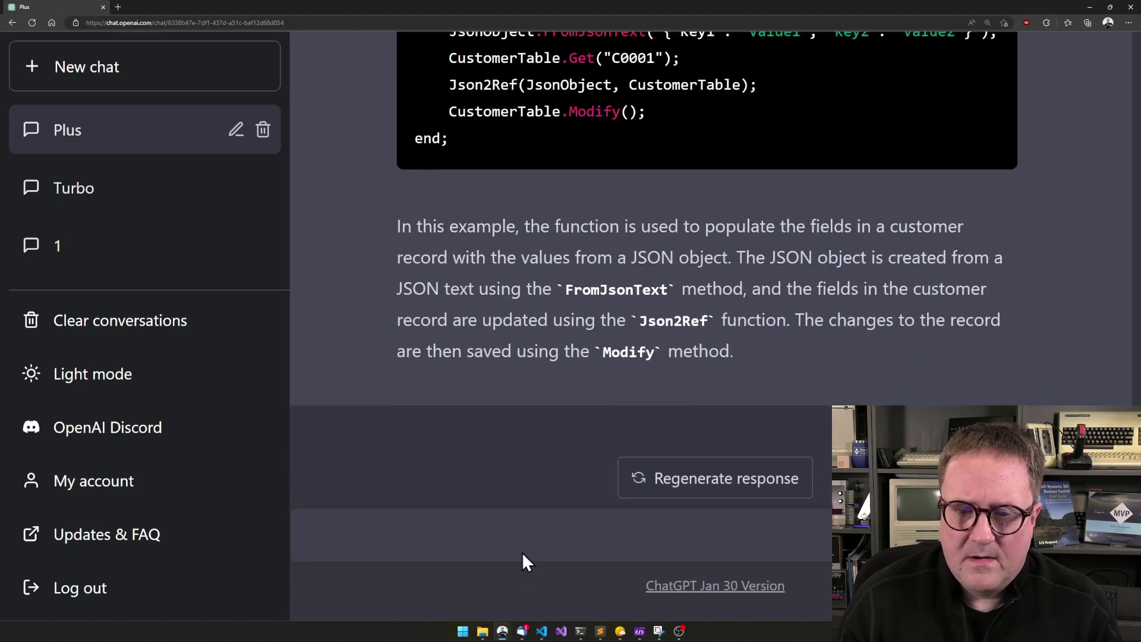
left_click(522, 535)
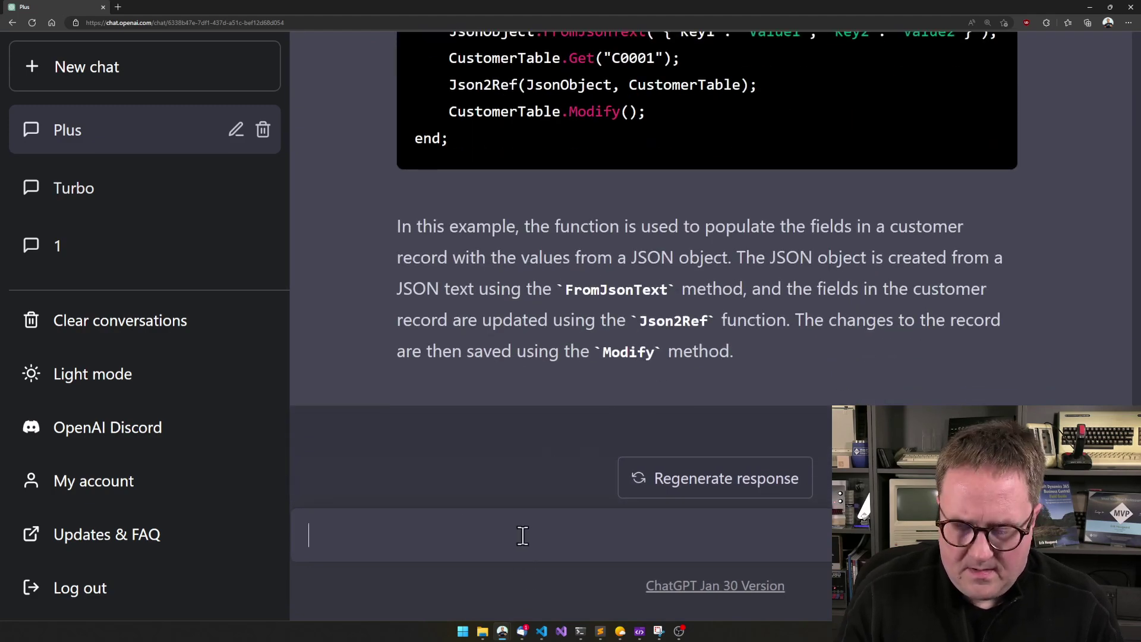
type("Wreite")
key("BackSpace")
key("BackSpace")
key("BackSpace")
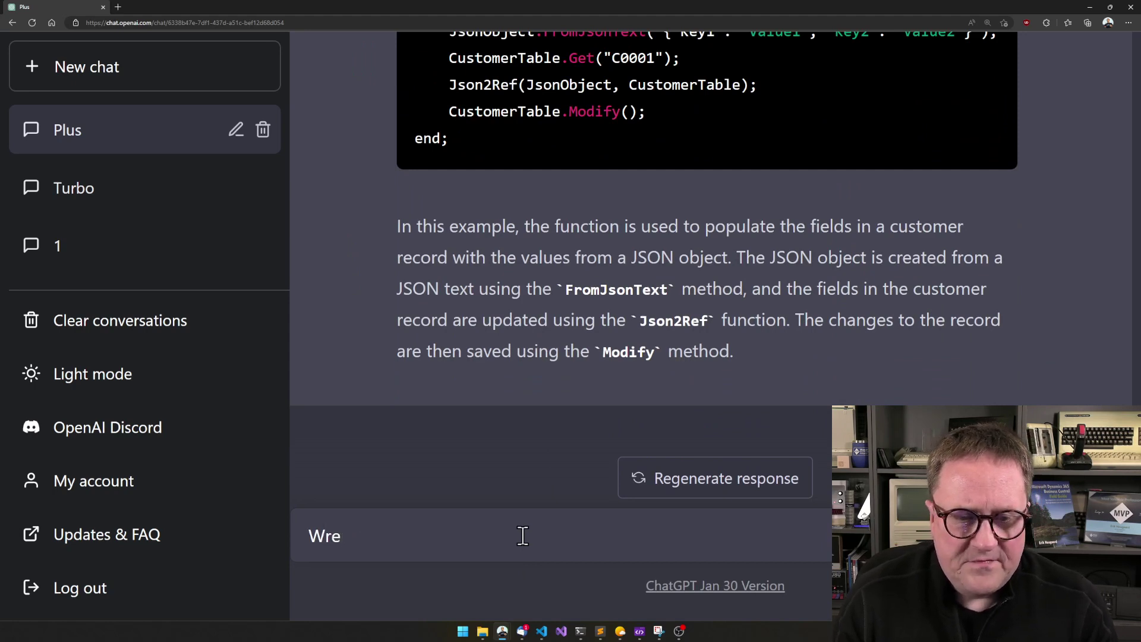
key("BackSpace")
type("ite documentaiotn")
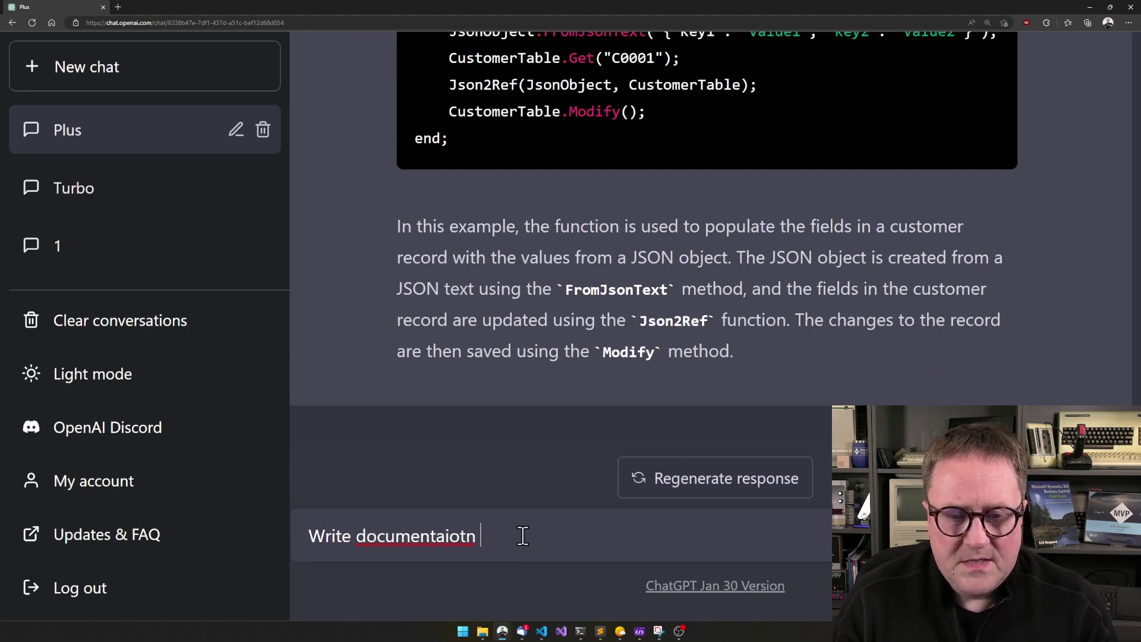
key("BackSpace")
key("BackSpace")
key("BackSpace")
key("BackSpace")
key("BackSpace")
type("ti")
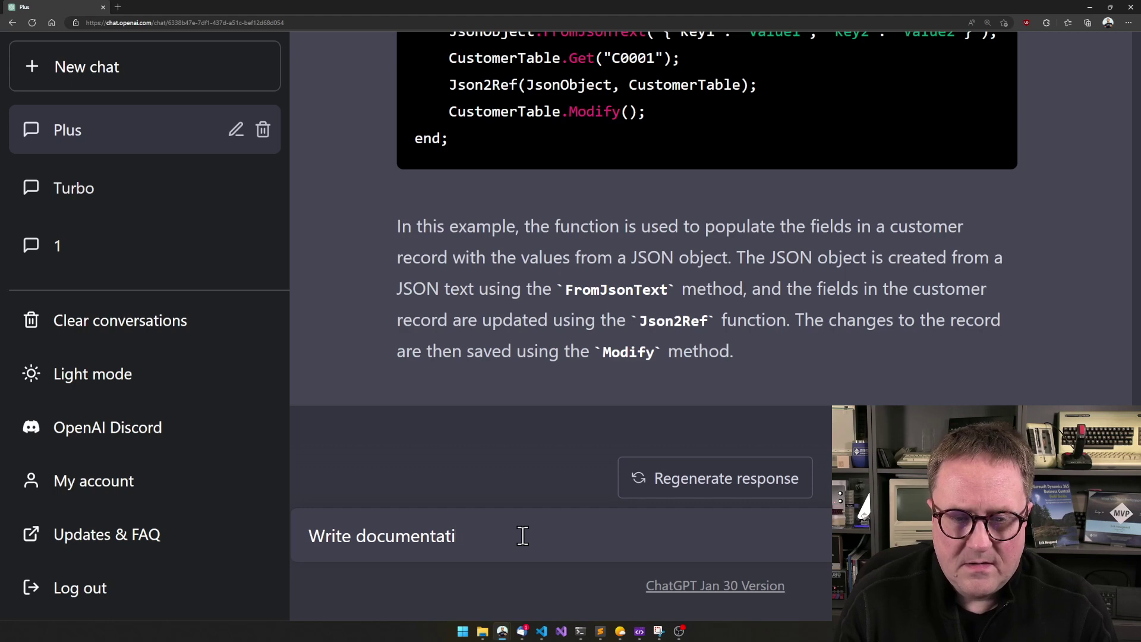
type("on for the")
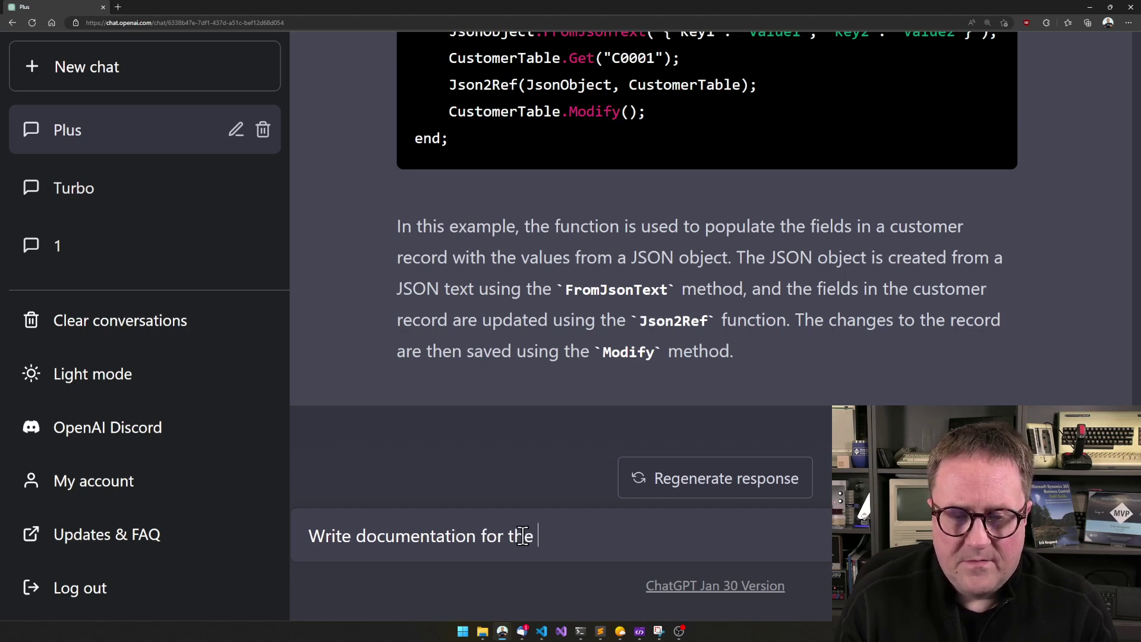
key("BackSpace")
key("BackSpace")
type("is AL function:")
key("shift+Return")
key("ctrl+v")
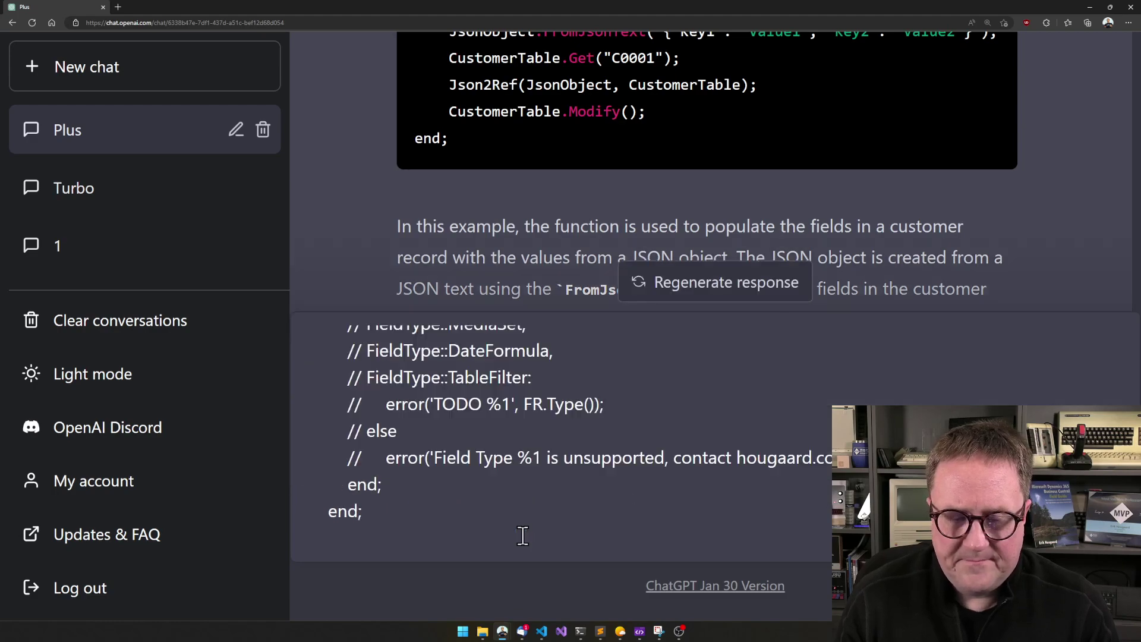
key("Return")
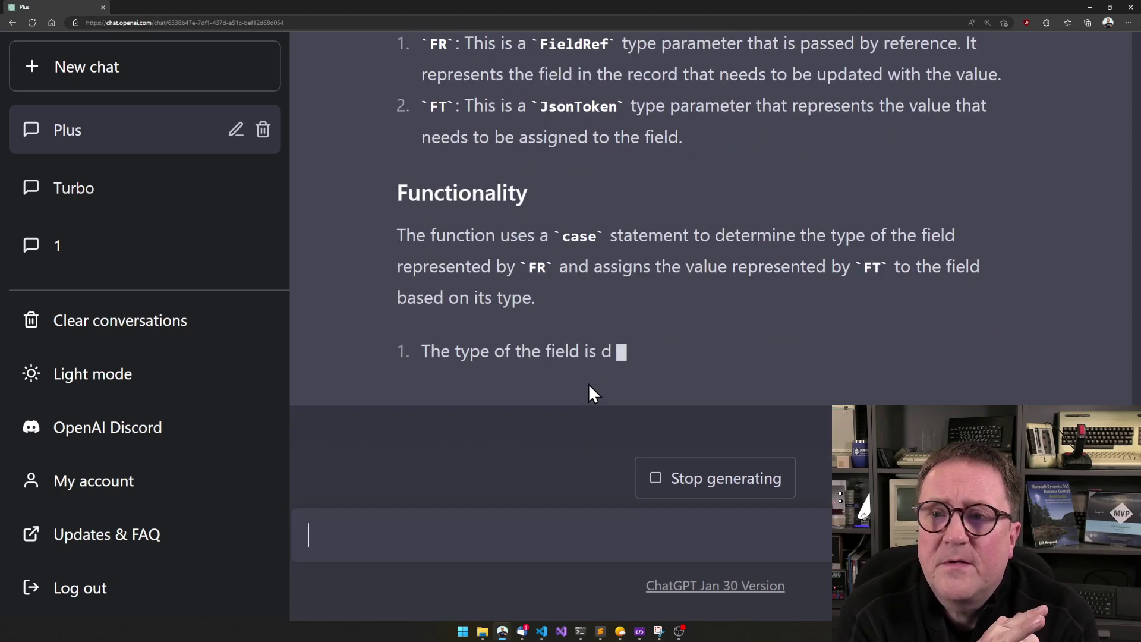
Read the AssignValueToField documentation: inputs, three Functionality steps and the Customer example.
scroll(589, 385, "up", 3)
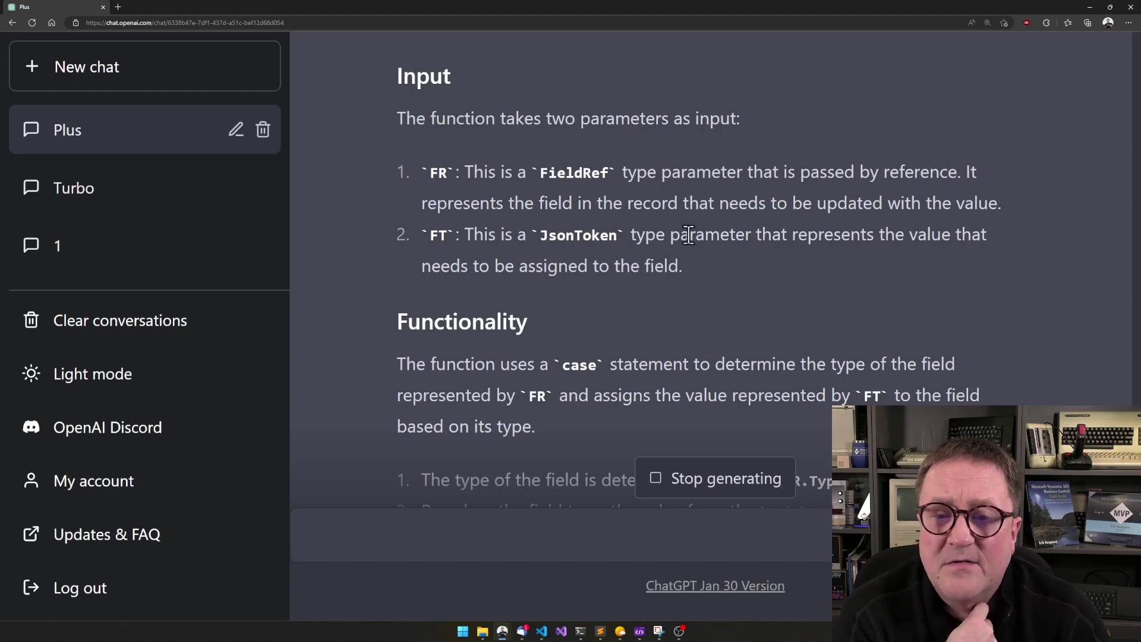
scroll(688, 234, "down", 3)
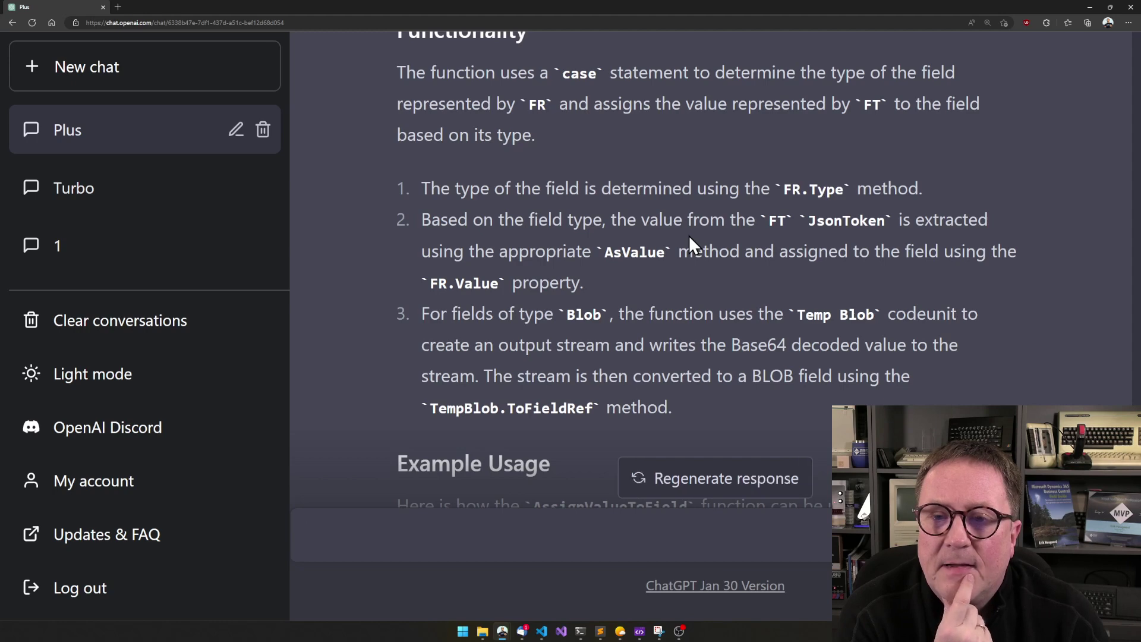
type("Can y")
key("BackSpace")
key("BackSpace")
scroll(609, 320, "down", 7)
scroll(611, 326, "down", 3)
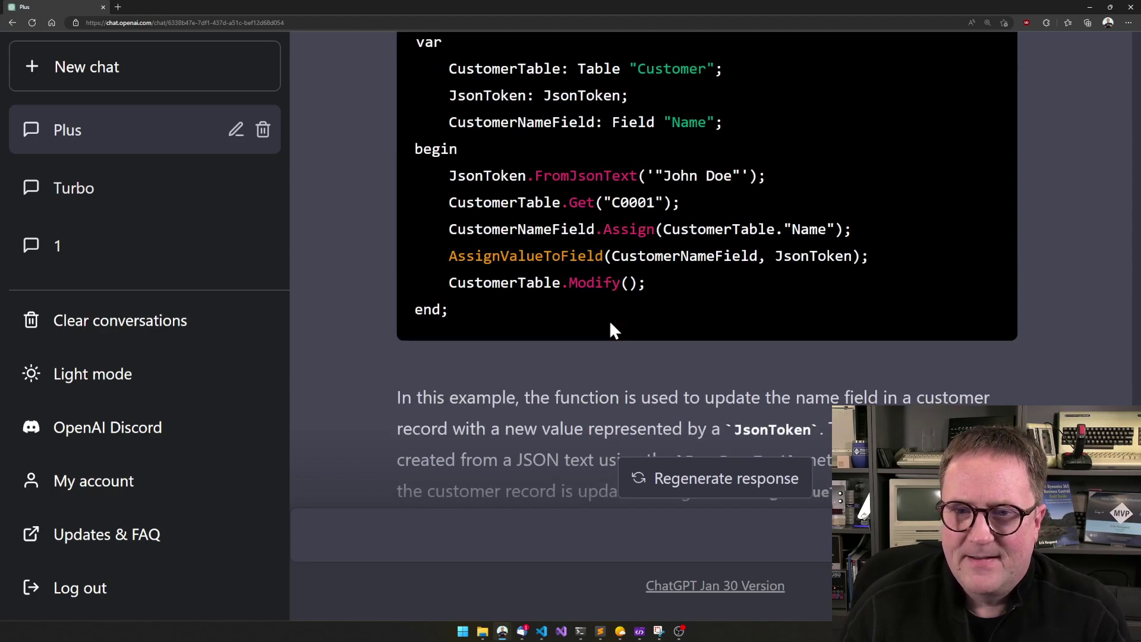
scroll(608, 320, "down", 3)
scroll(609, 320, "up", 12)
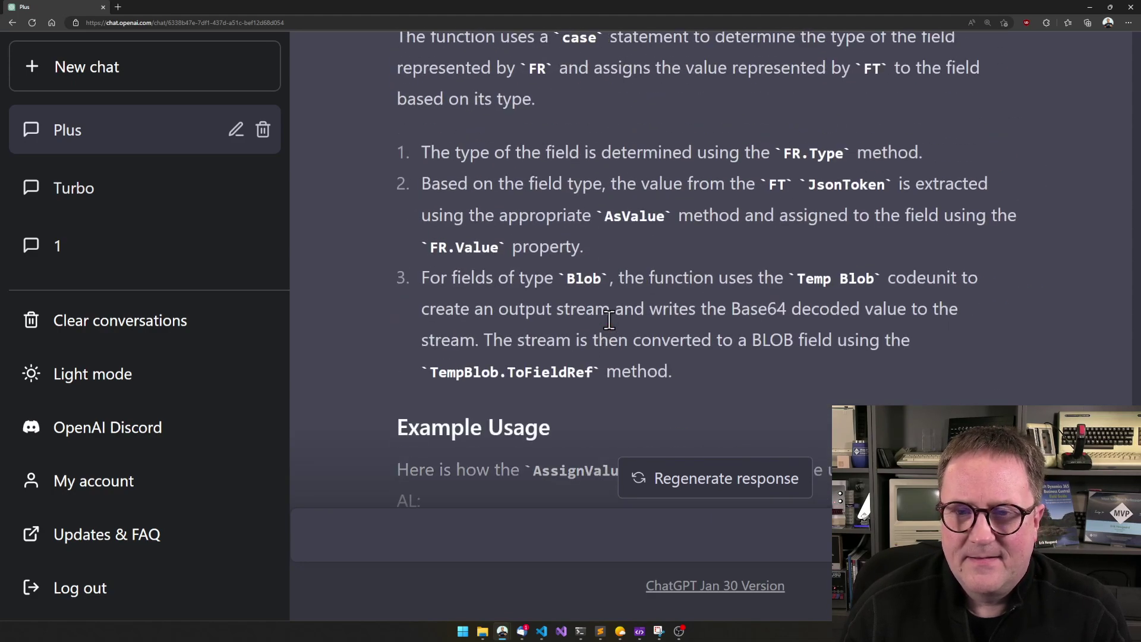
scroll(609, 320, "up", 4)
scroll(608, 320, "down", 5)
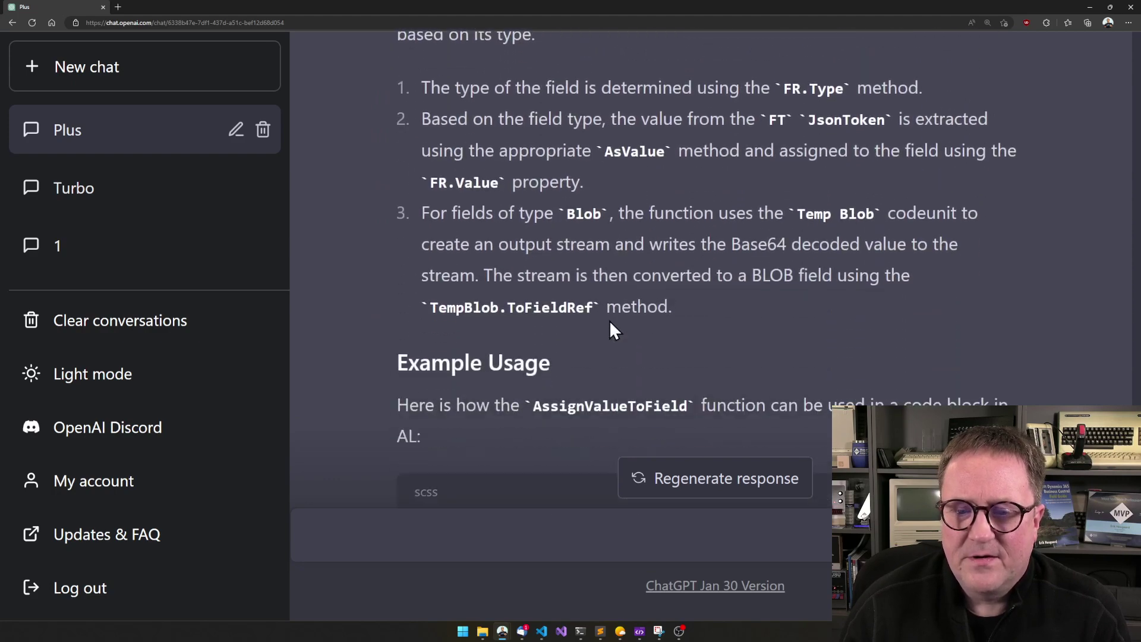
scroll(608, 320, "up", 8)
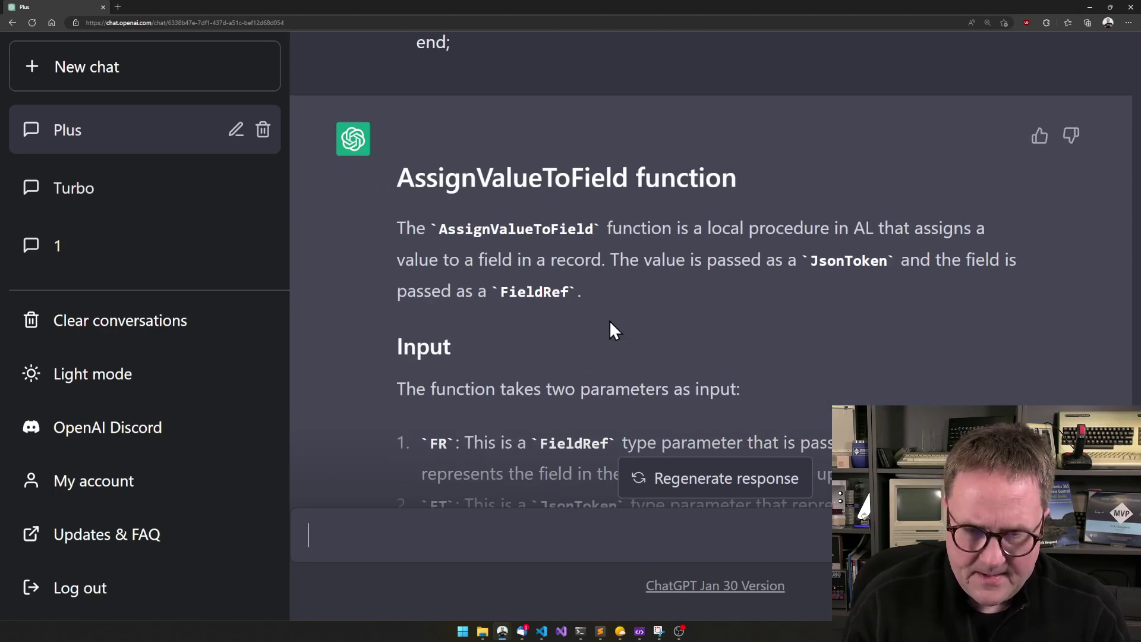
Ask 'Can you write a concise summary of that?' and read the one-paragraph reply.
type("Can you write")
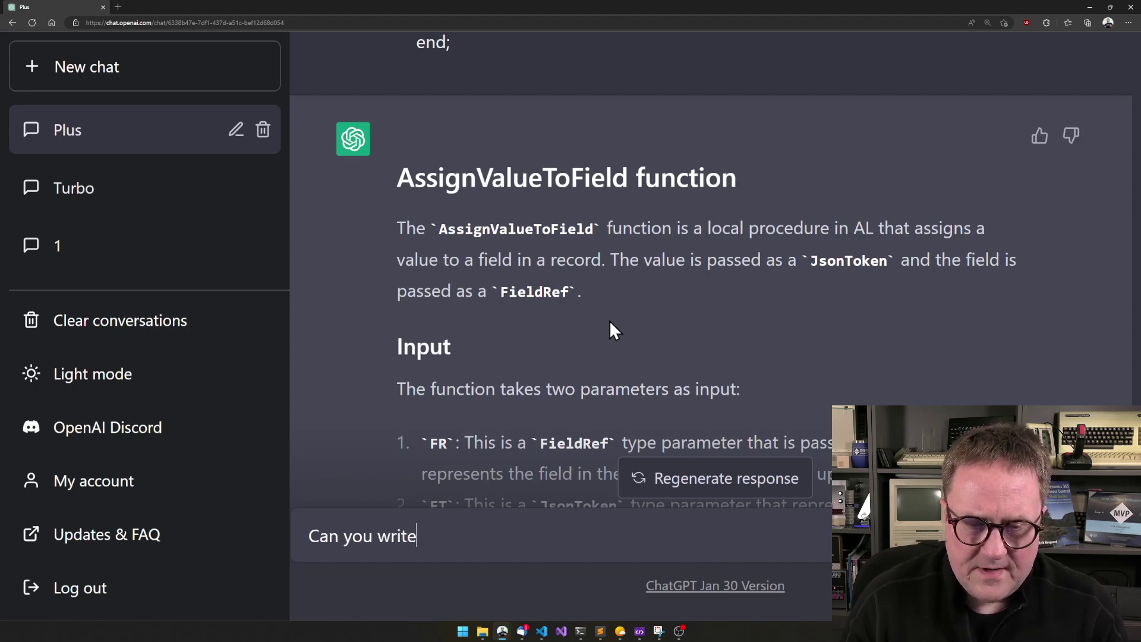
type(" a concise ")
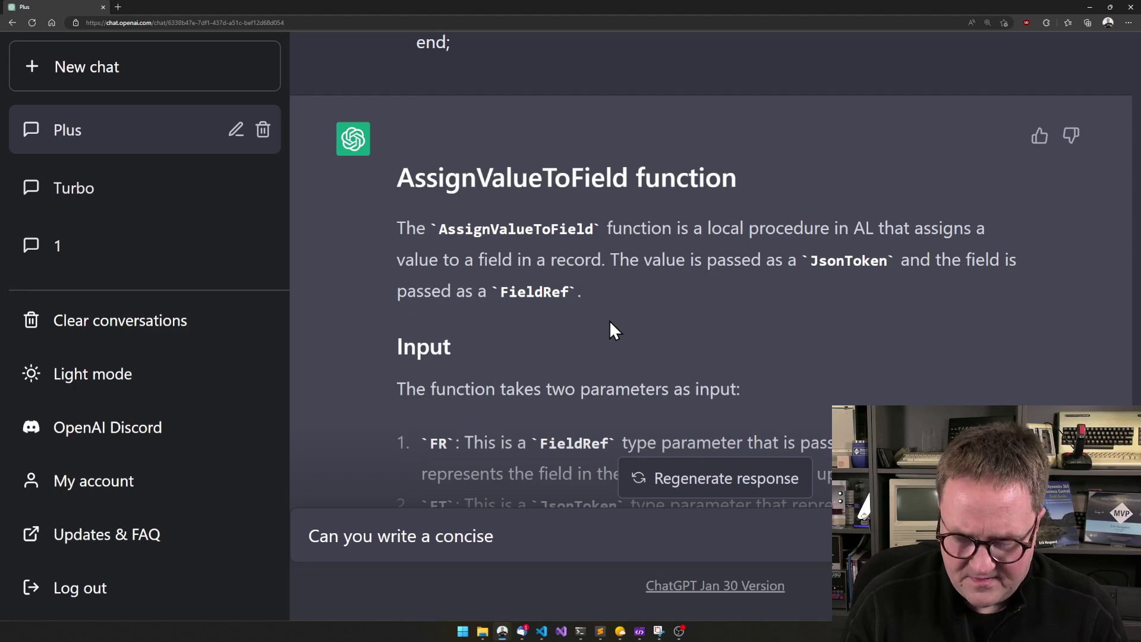
type("summary of that?")
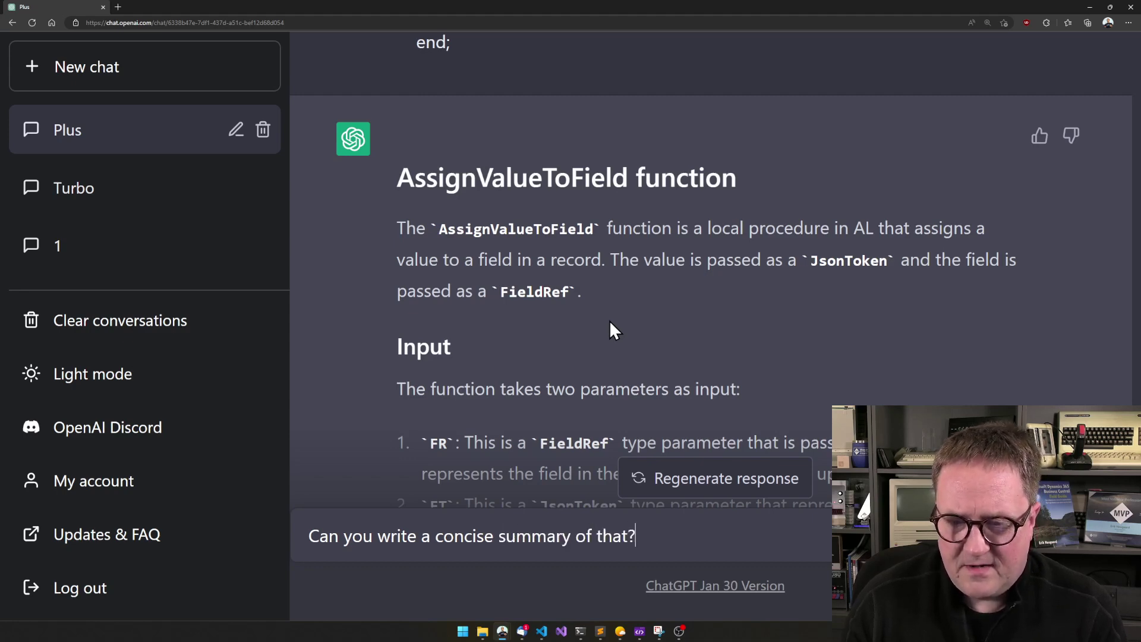
key("Return")
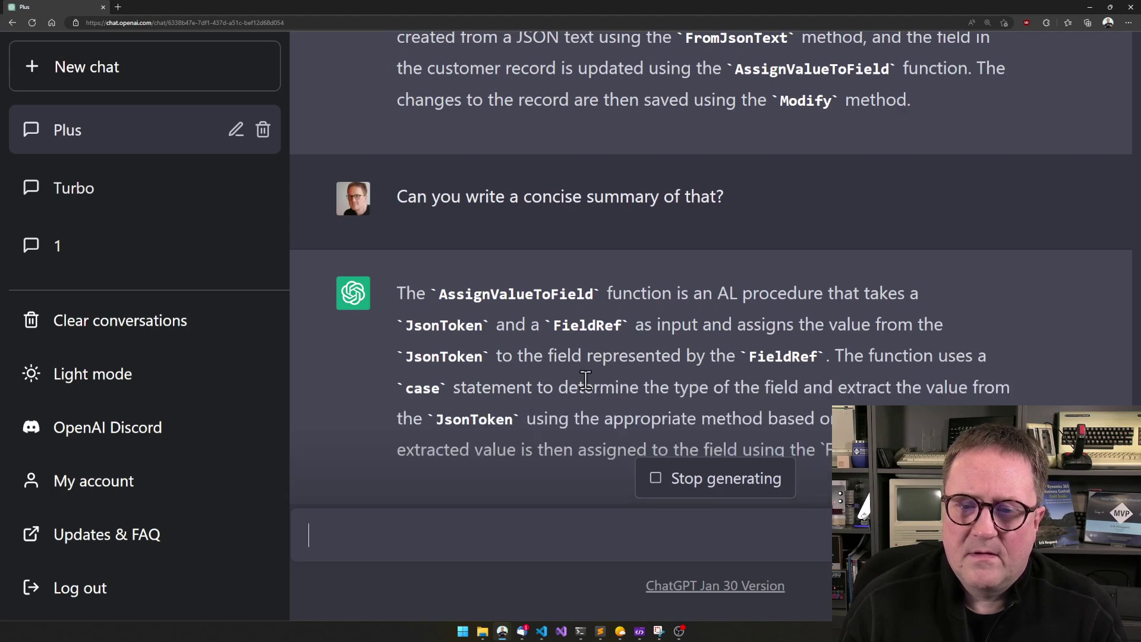
scroll(589, 386, "down", 2)
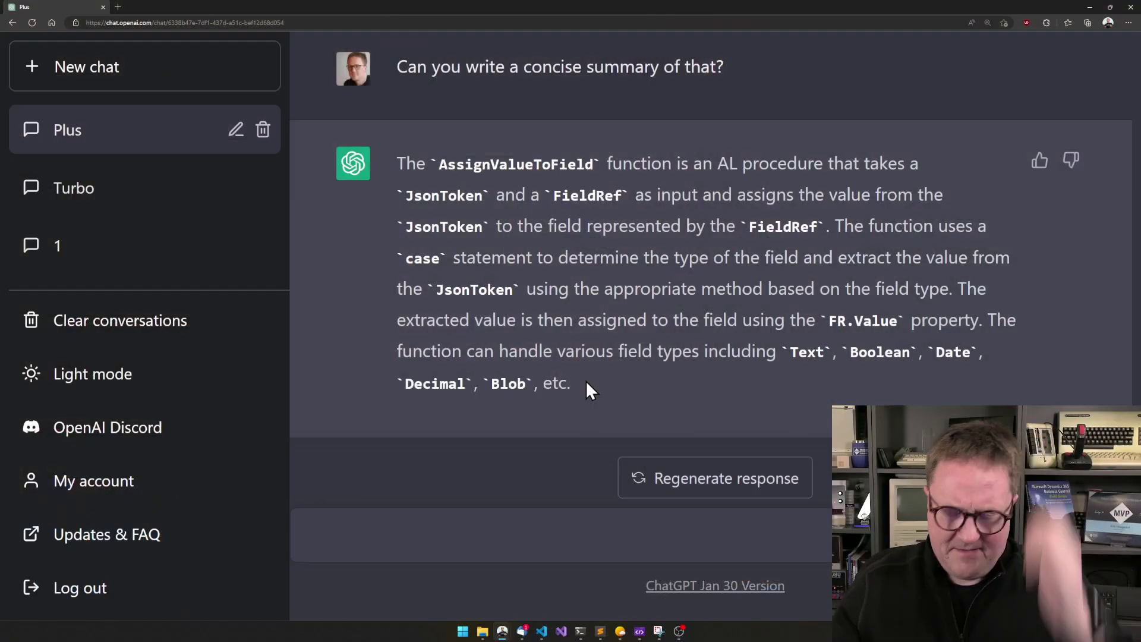
Begin the next chat message with 'Can you'.
type("CAn yo")
key("BackSpace")
key("BackSpace")
key("BackSpace")
type("ou")
Select and copy the Json2Ref procedure, lines 161–176, in Webservice.al.
key("alt+Tab")
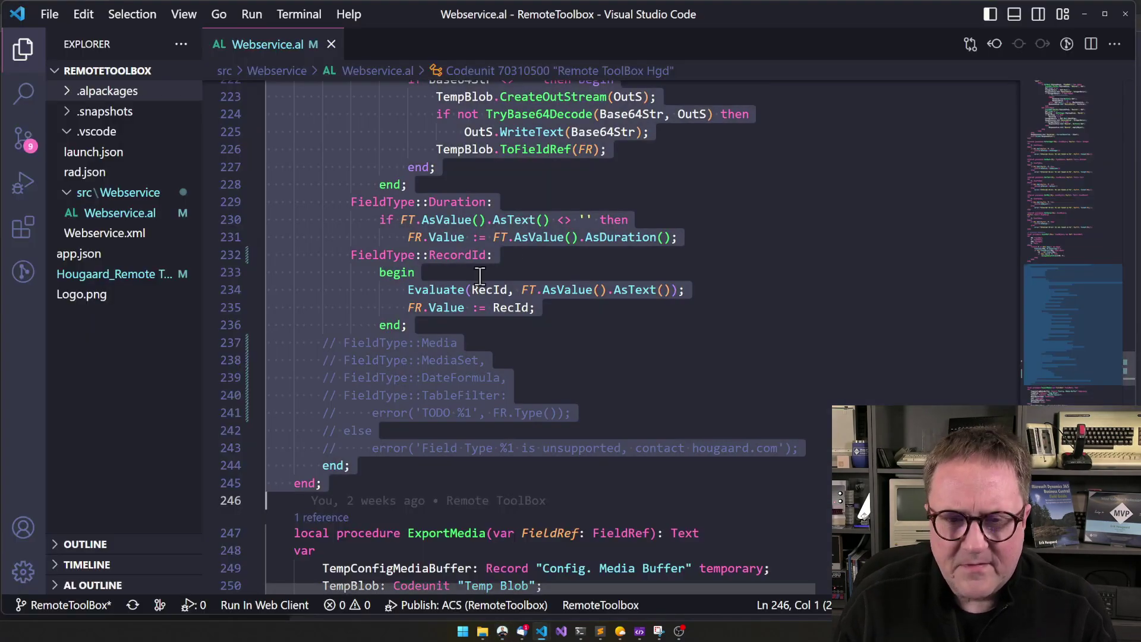
left_click(479, 379)
scroll(480, 379, "up", 20)
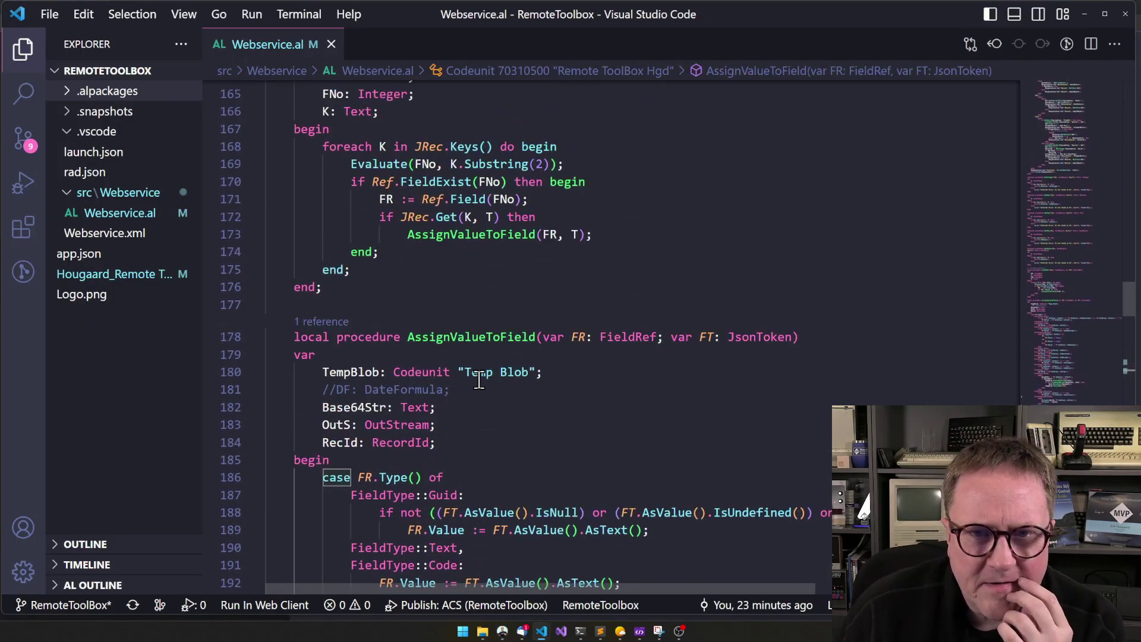
scroll(479, 379, "up", 6)
scroll(479, 379, "down", 8)
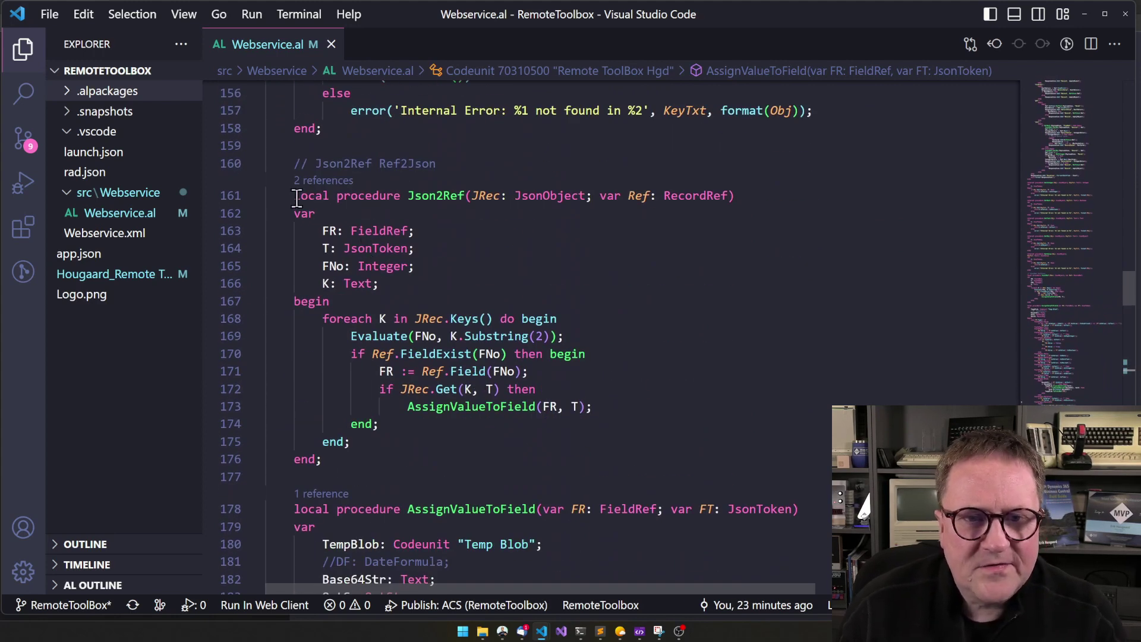
left_click_drag(293, 195, 394, 453)
key("alt+Tab")
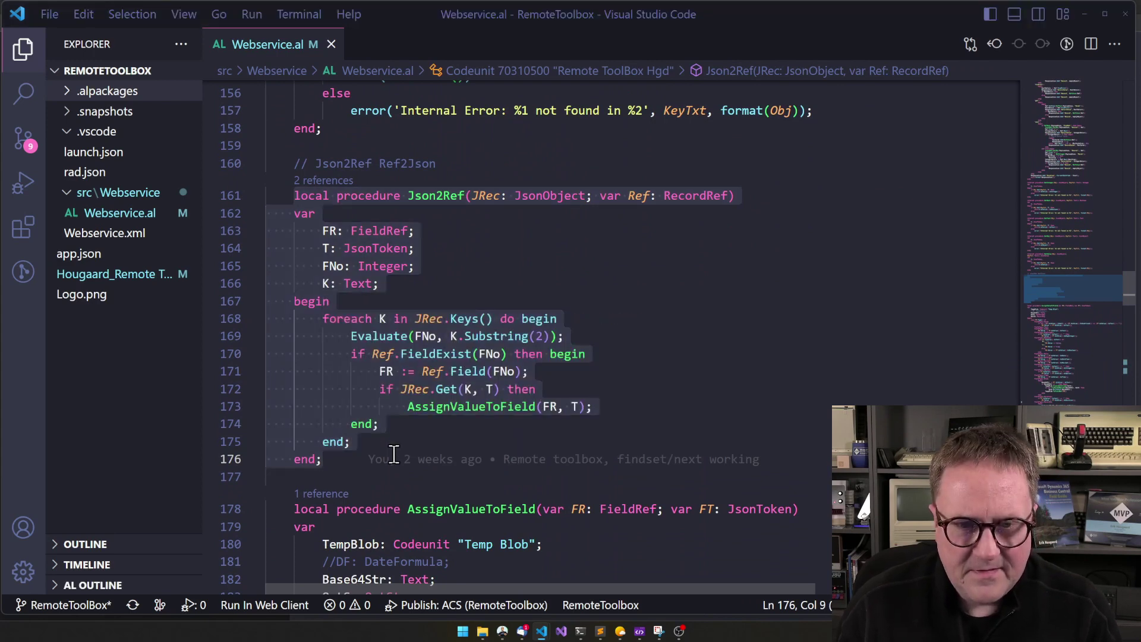
Send 'Please refactor this AL function with better variable names:' followed by the pasted Json2Ref code.
type("refa")
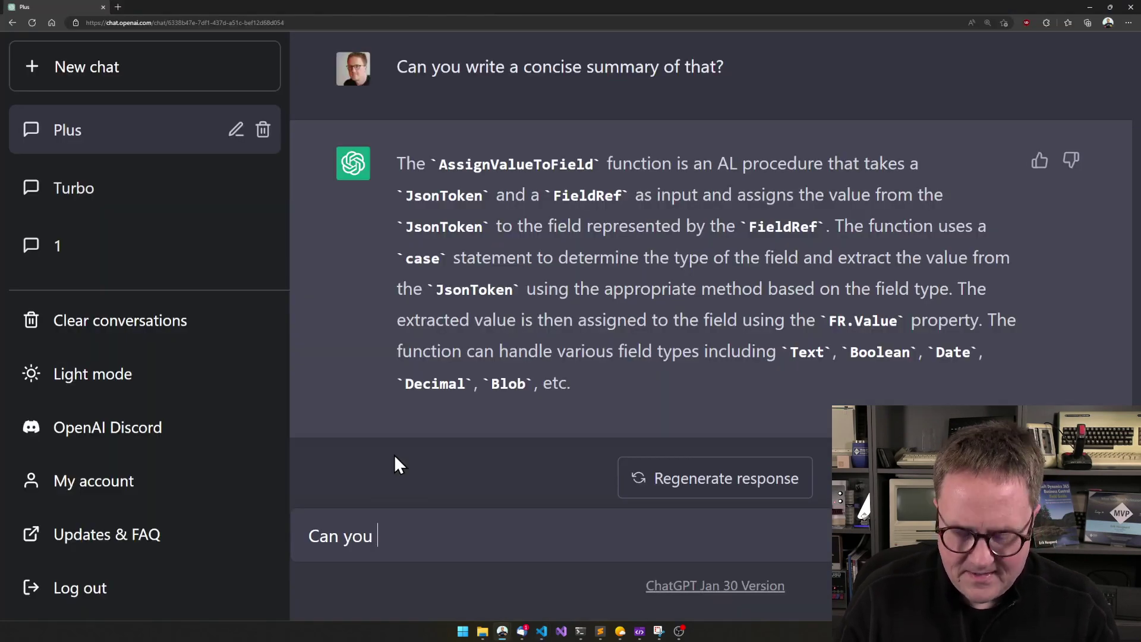
type("ctor this ")
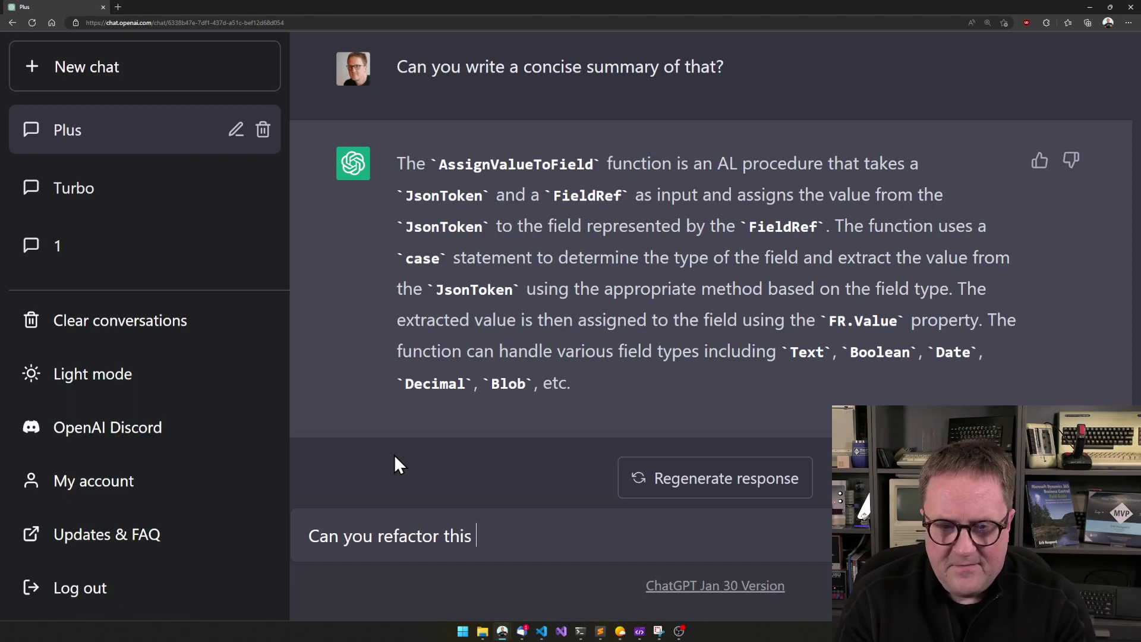
type("AL function with")
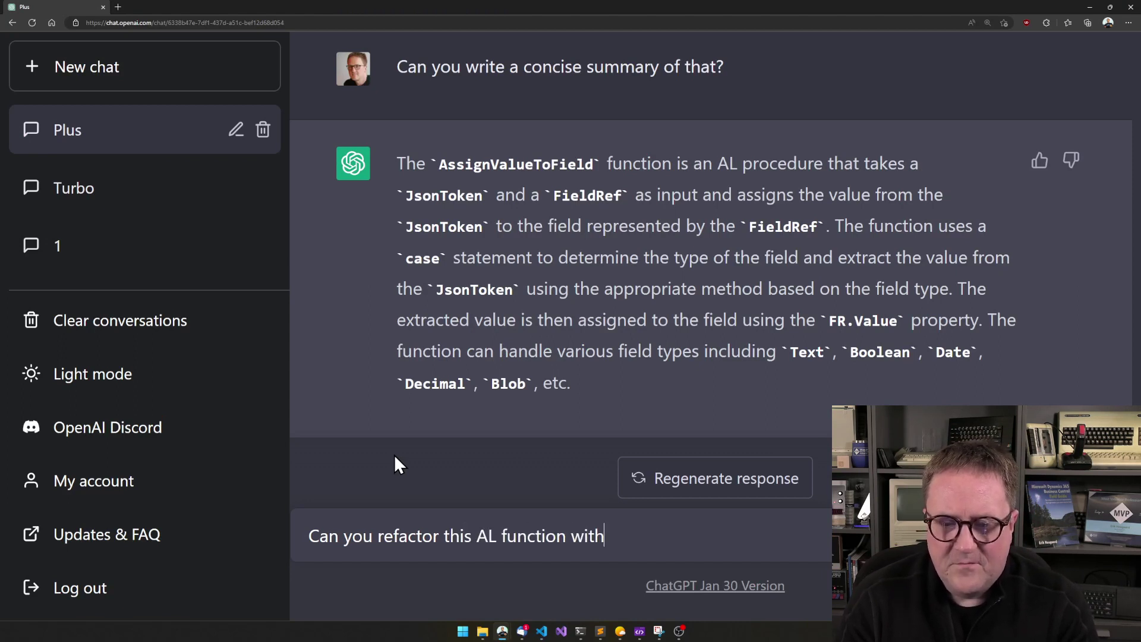
type(" better")
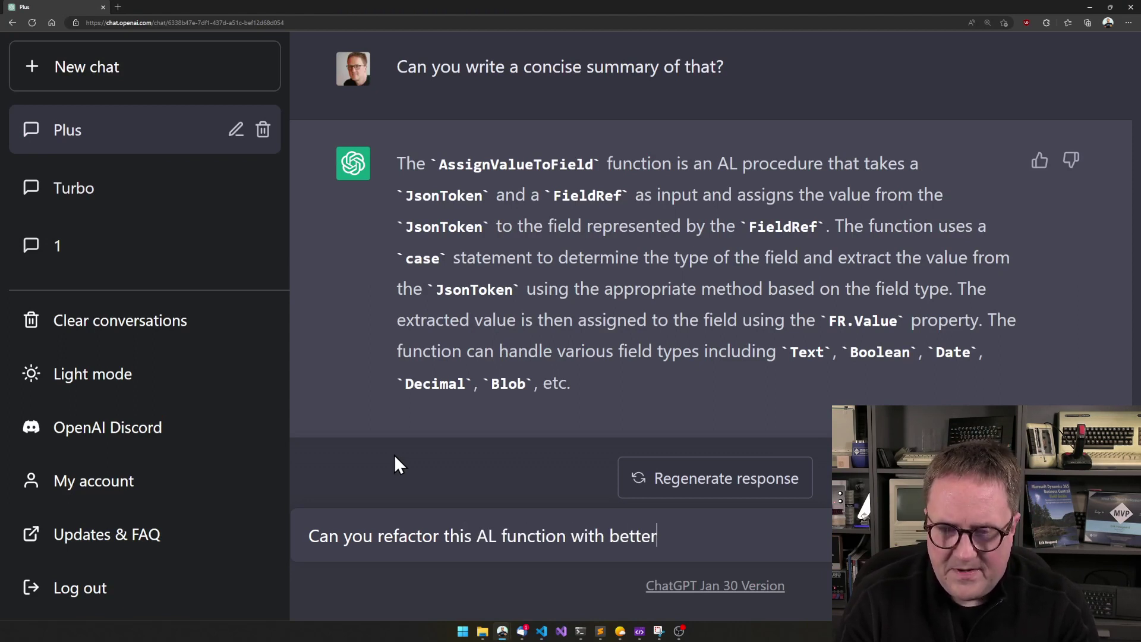
type(" varible")
key("BackSpace")
key("BackSpace")
type("bl")
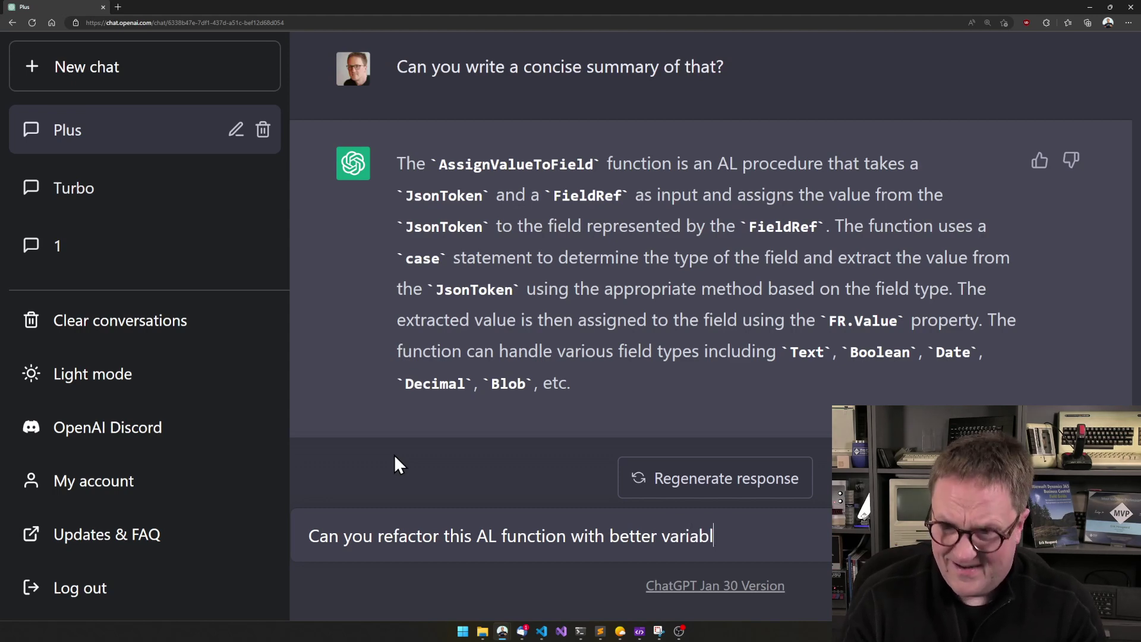
key("BackSpace")
key("BackSpace")
key("BackSpace")
type("able")
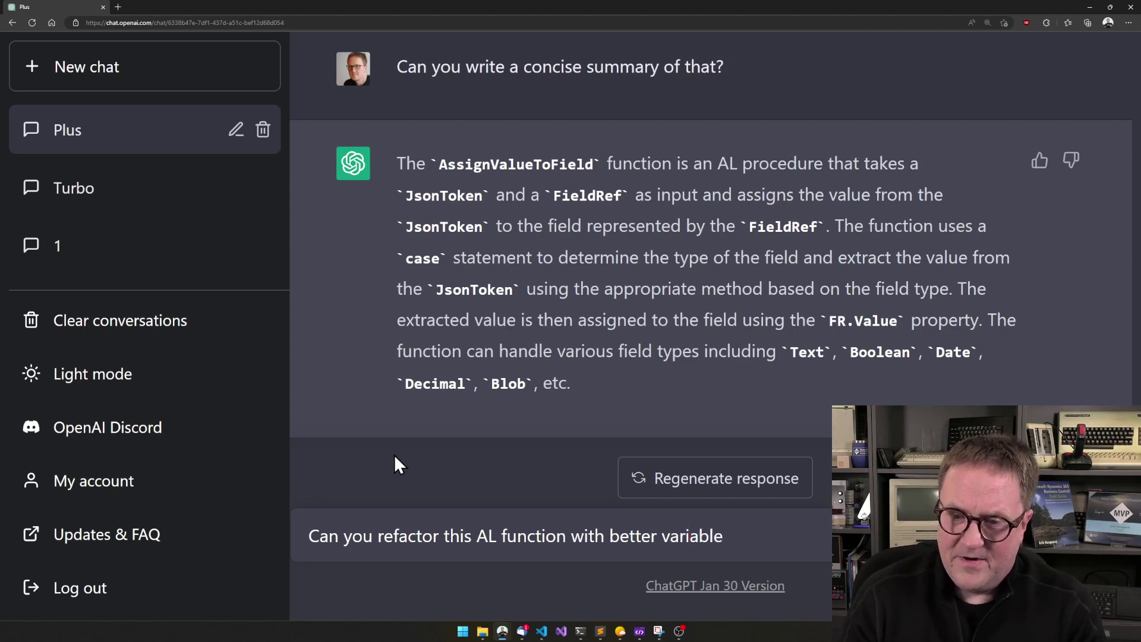
type(" nam")
key("BackSpace")
type("ames:")
key("Home")
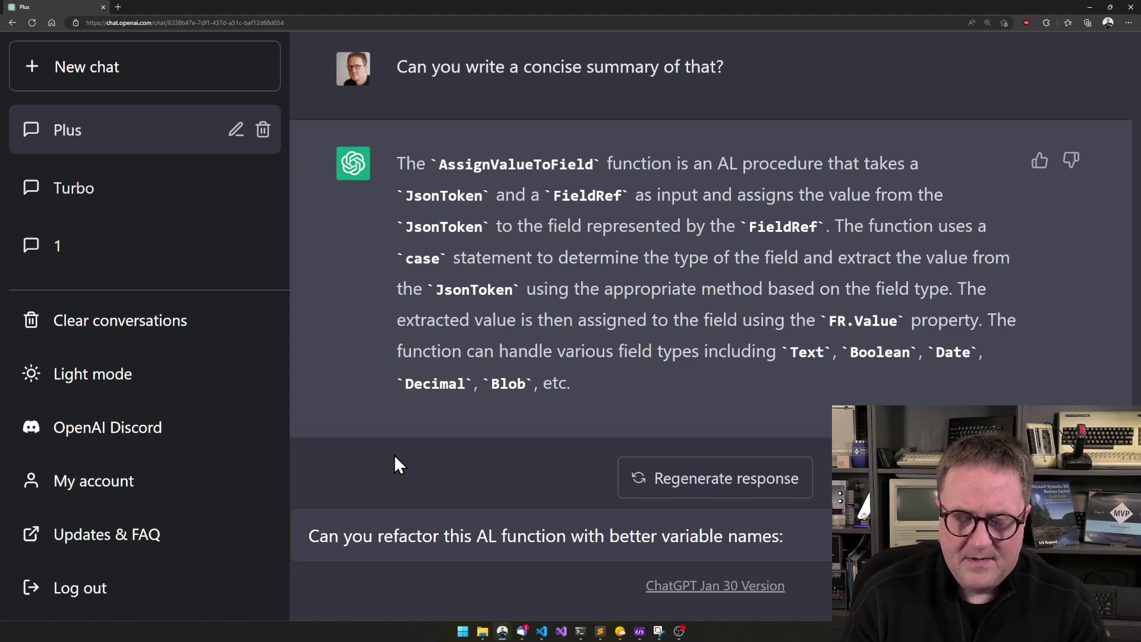
type("Please")
key("Delete")
key("Delete")
key("Delete")
key("Delete")
key("Delete")
key("Delete")
key("Delete")
key("Delete")
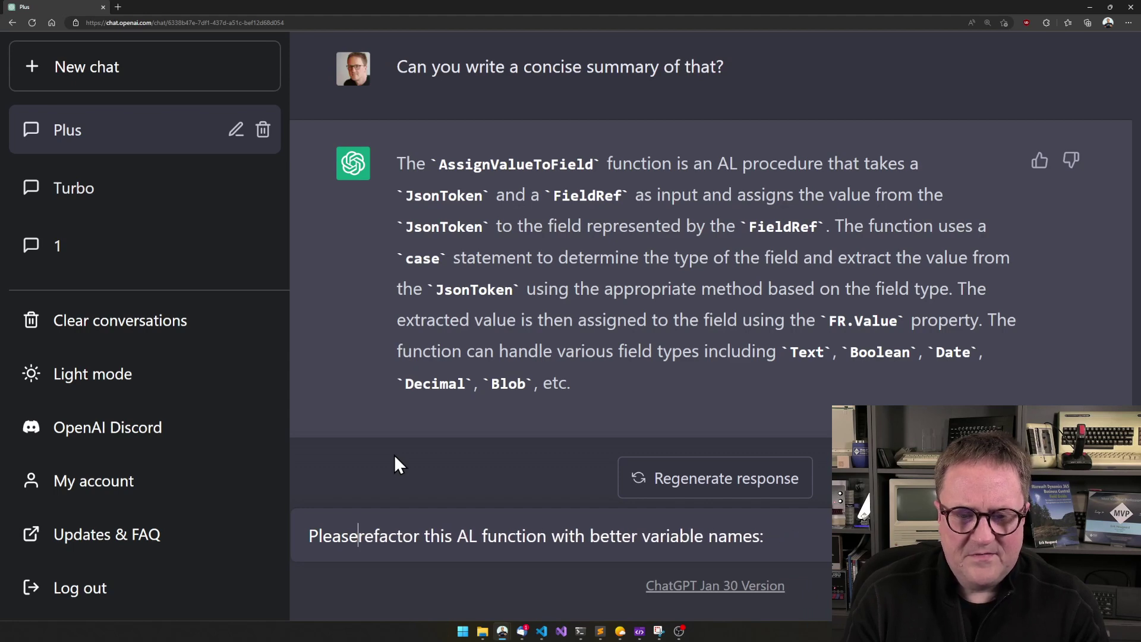
key("End")
key("shift+Return")
key("ctrl+v")
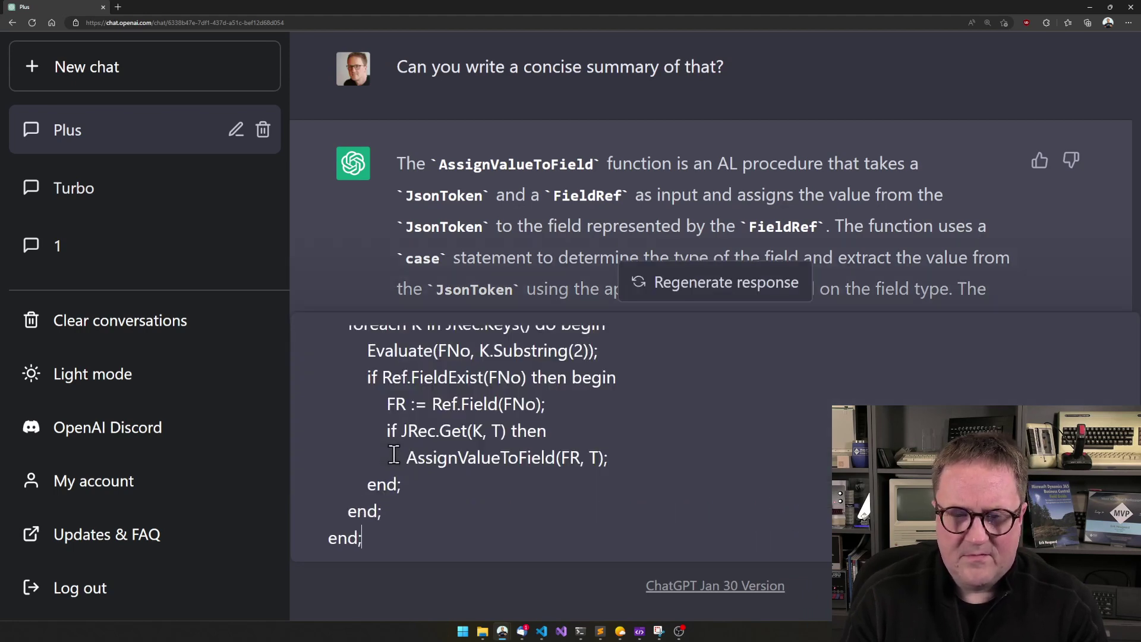
key("Return")
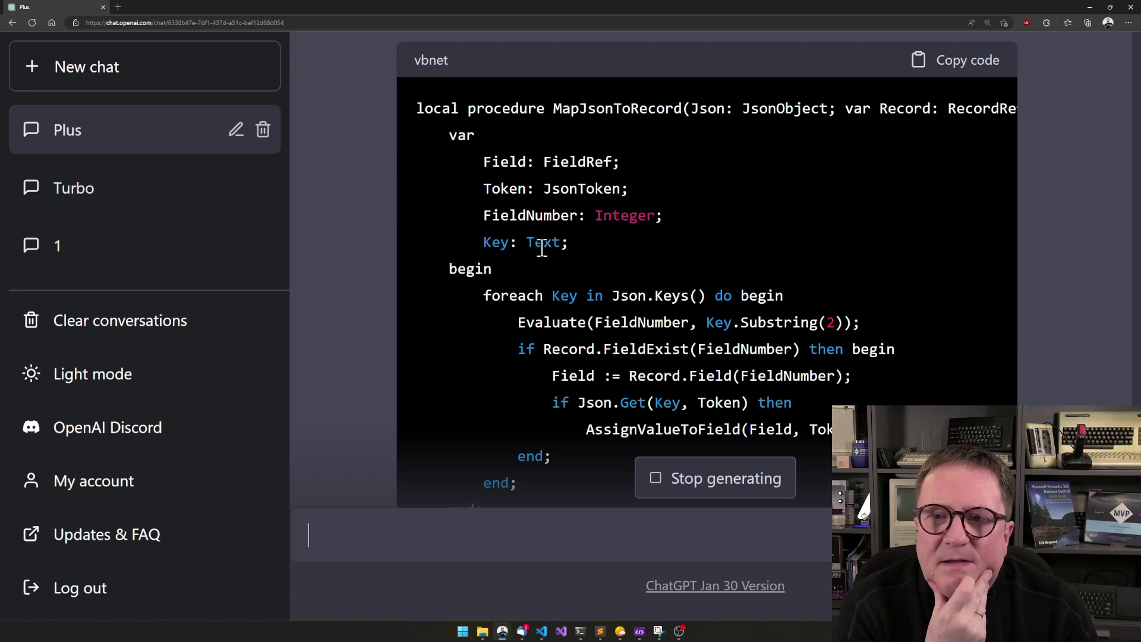
Check the refactored MapJsonToRecord code against the original Json2Ref in VS Code, then read the rest of the answer.
scroll(542, 248, "right", 1)
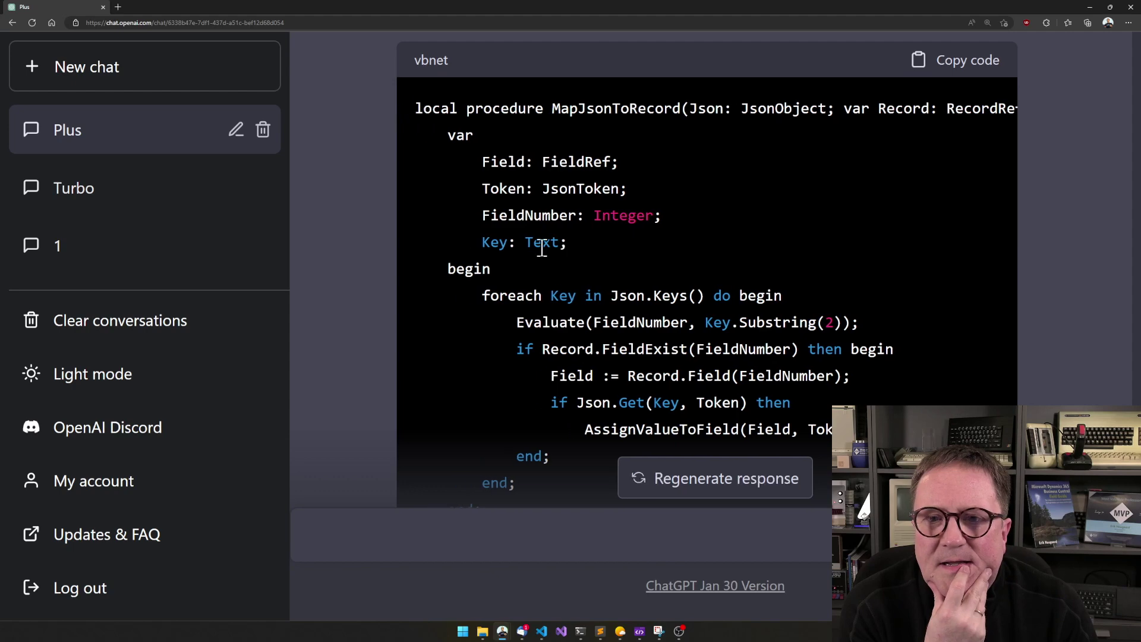
key("alt+Tab")
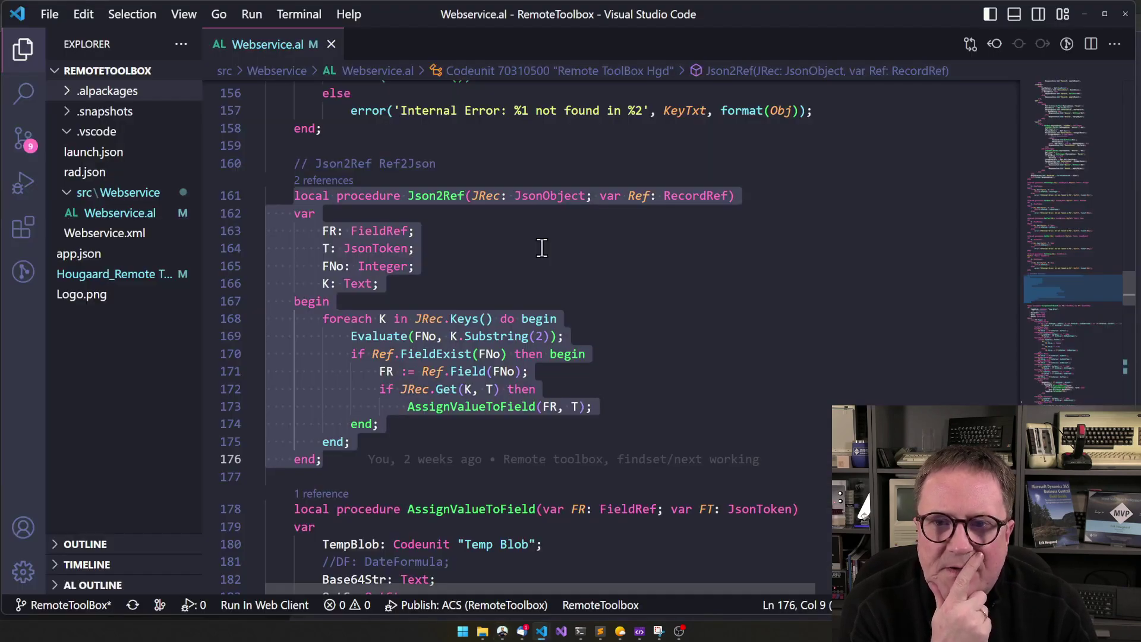
key("alt+Tab")
scroll(542, 249, "right", 1)
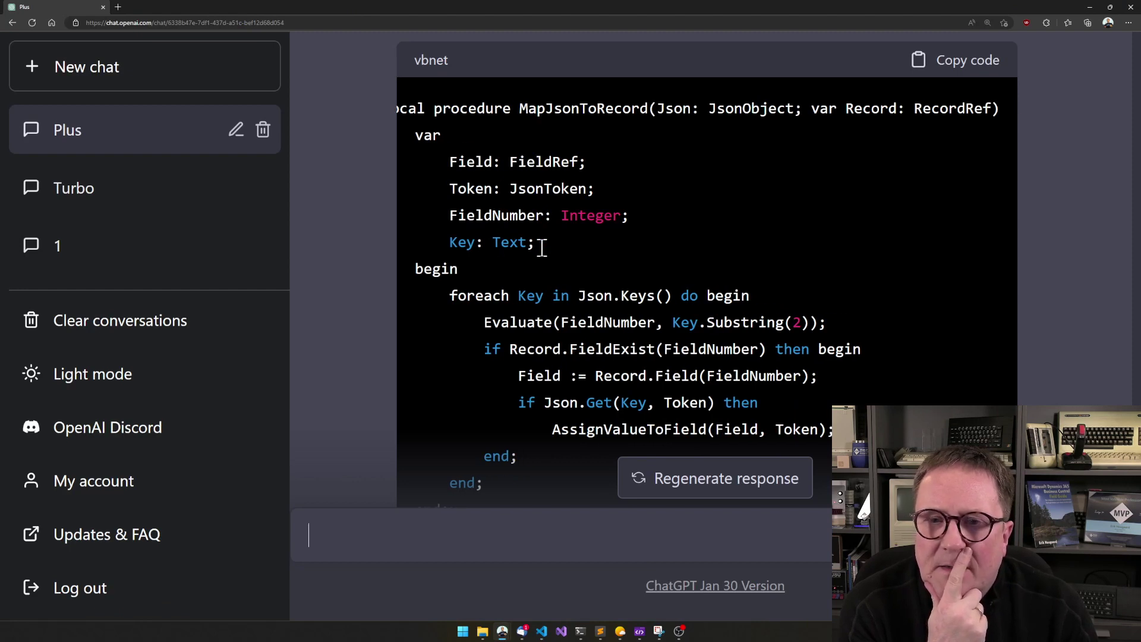
scroll(543, 249, "down", 2)
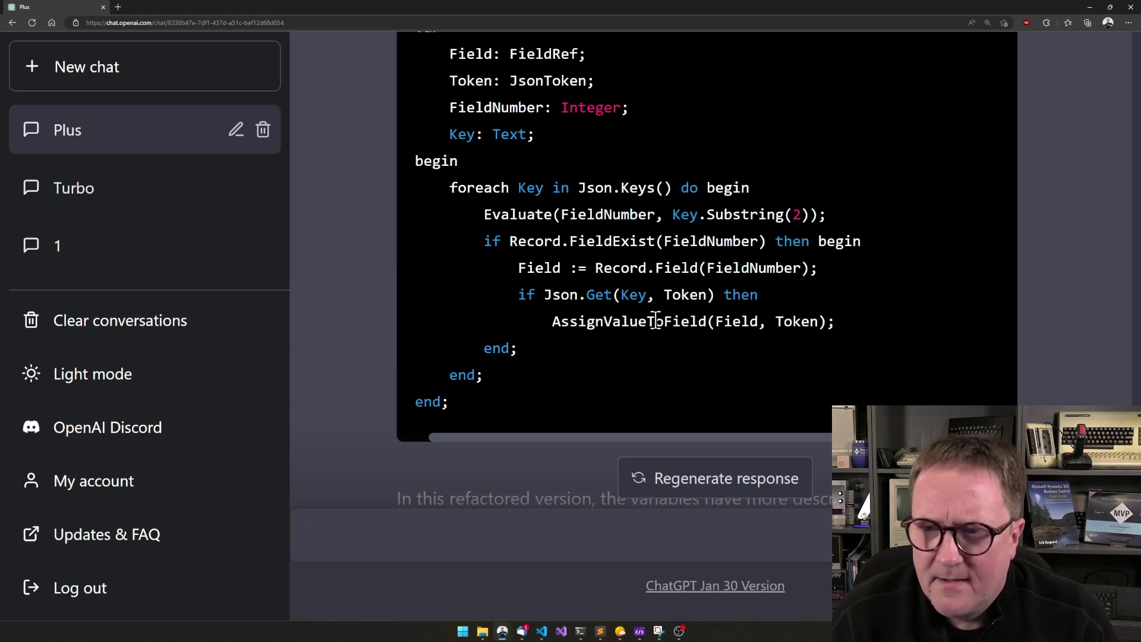
scroll(655, 320, "up", 3)
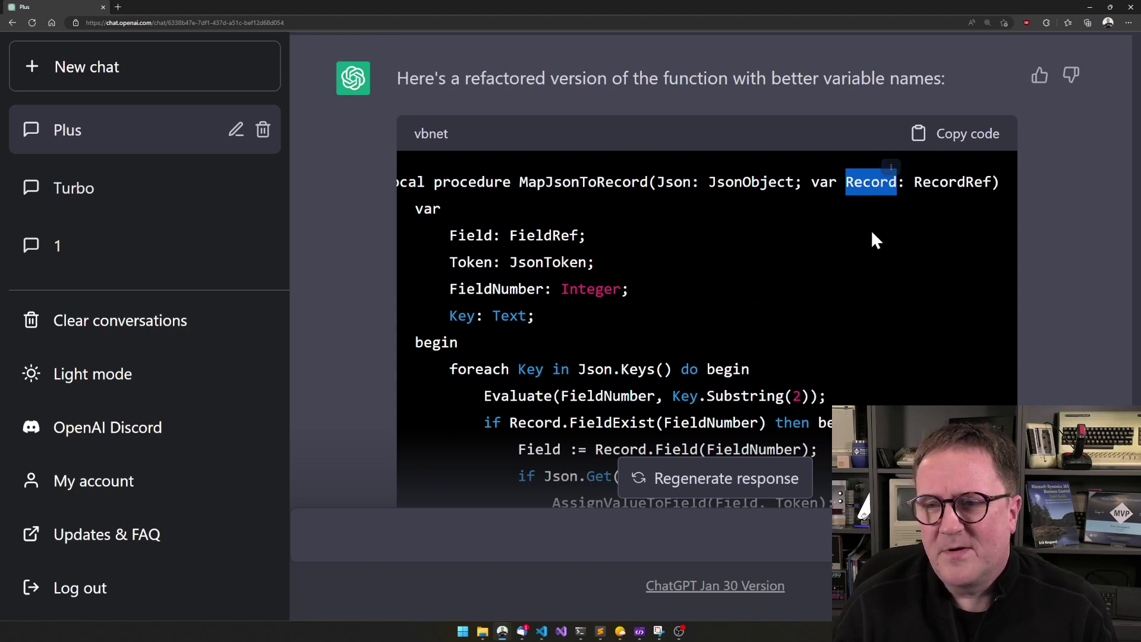
double_click(432, 134)
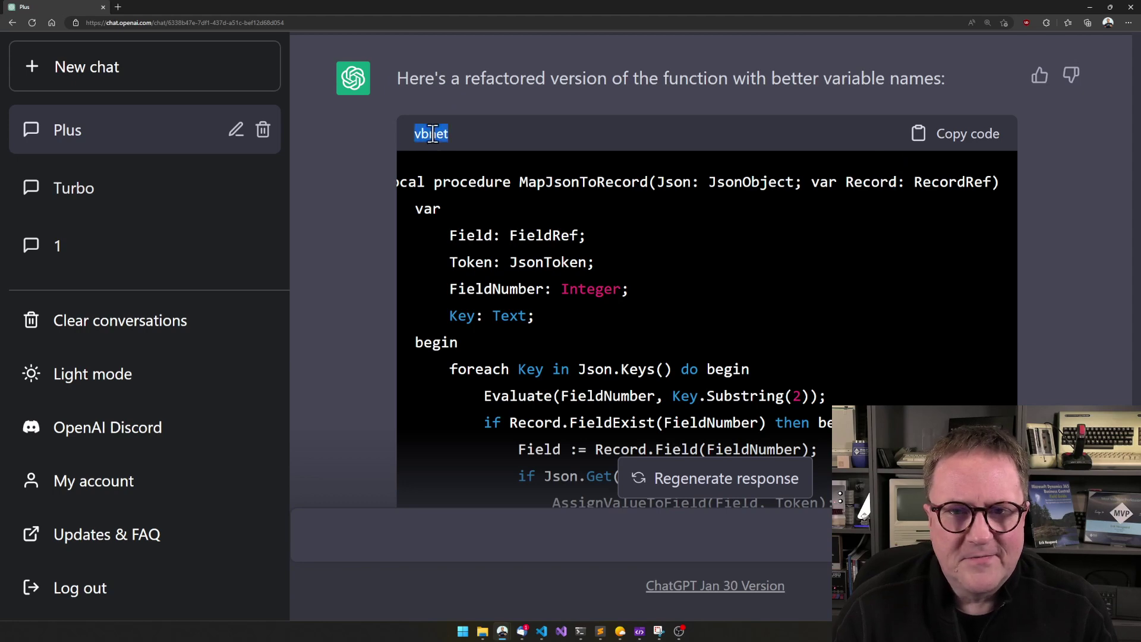
scroll(497, 206, "up", 1)
scroll(497, 206, "up", 2)
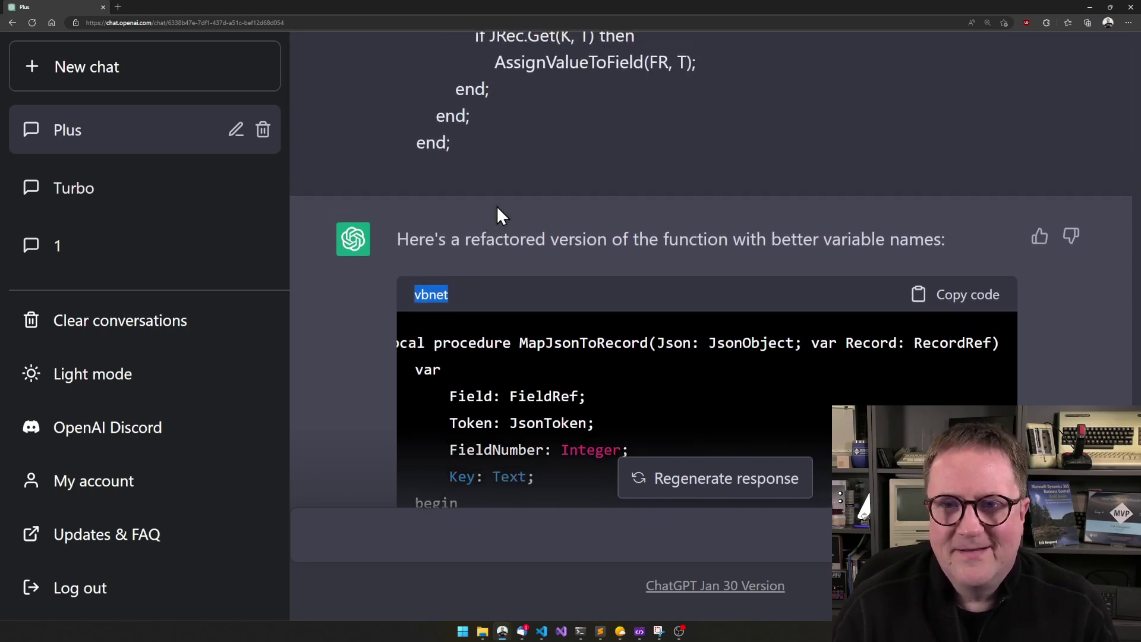
scroll(497, 206, "down", 3)
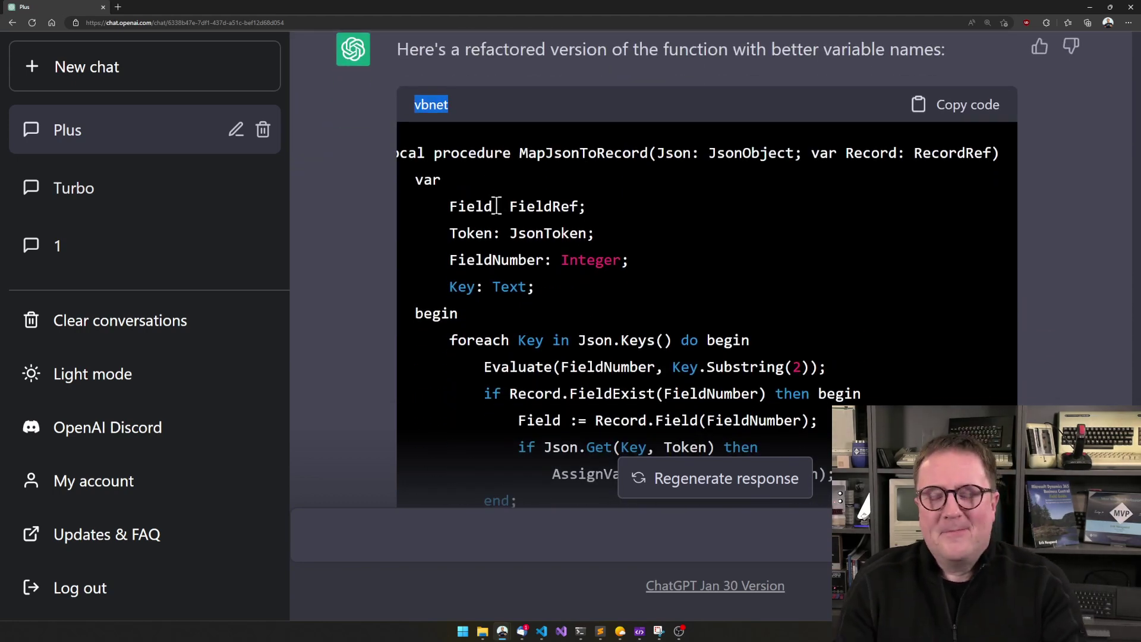